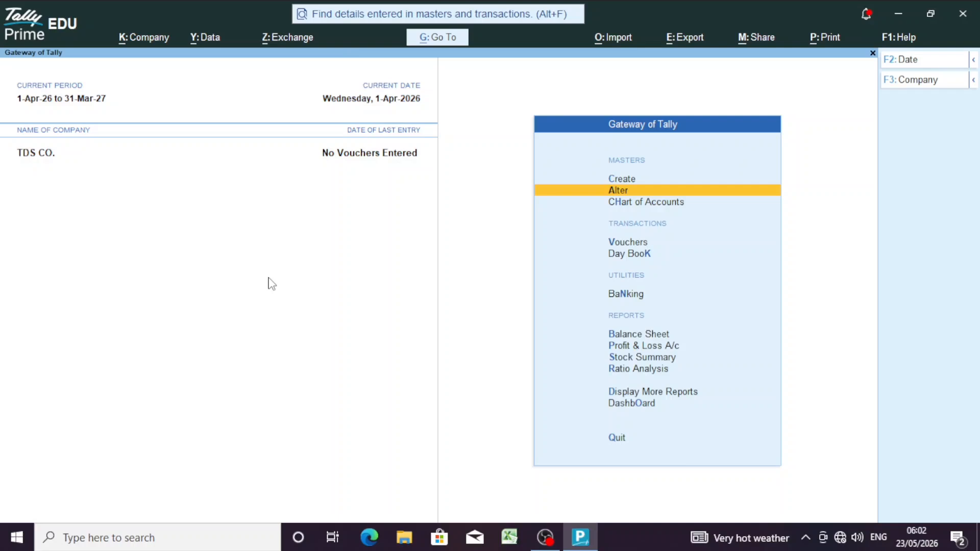
Step: Look over the new ledger form and the existing ledger list, then return to Gateway of Tally
key("Up")
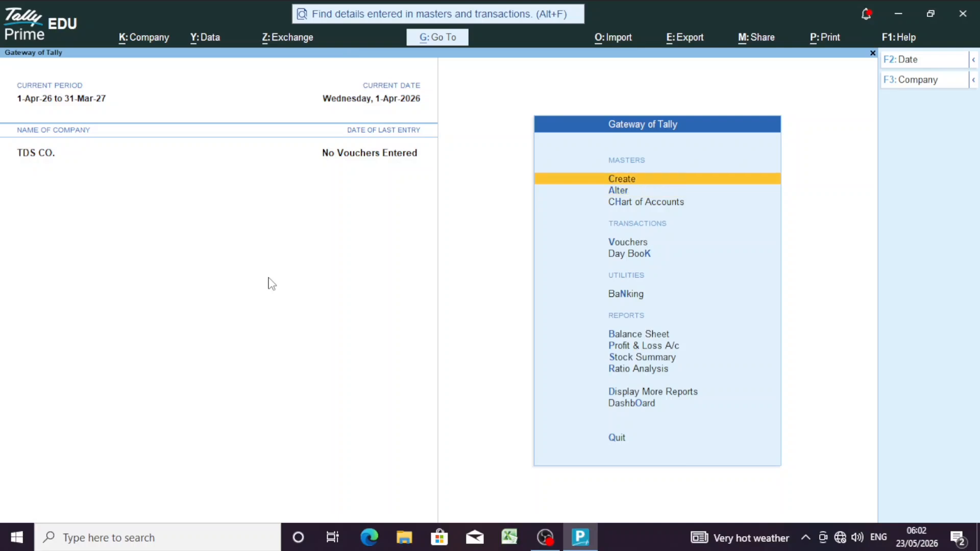
key("Return")
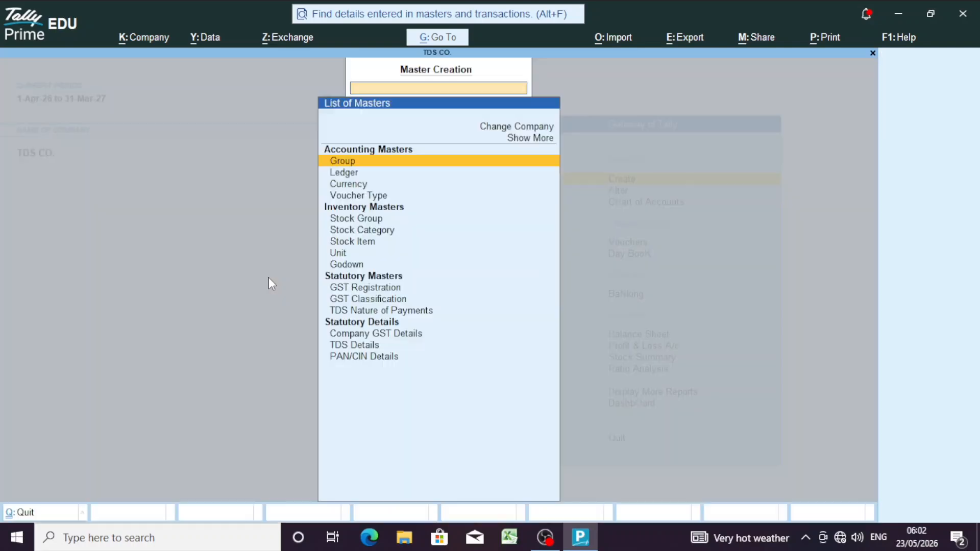
key("Down")
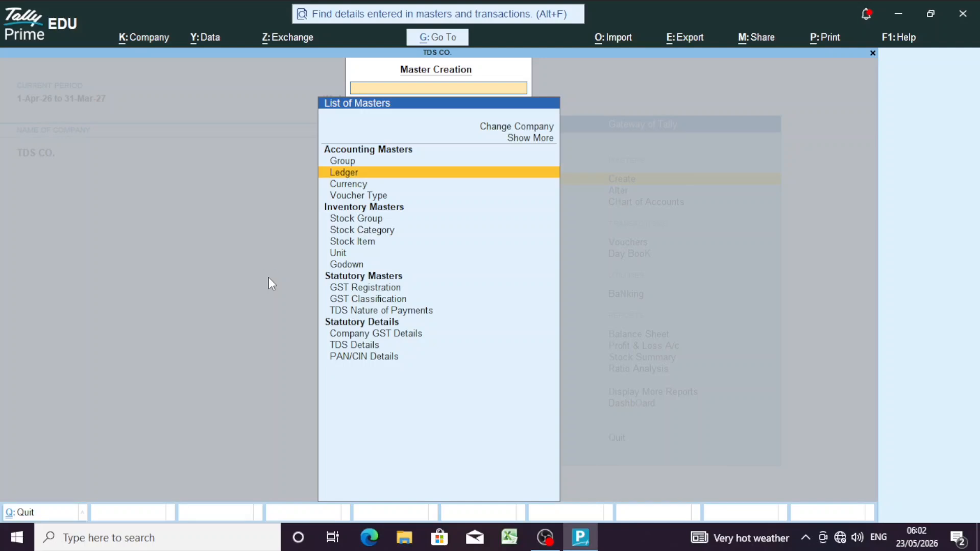
key("Return")
key("Escape")
key("Escape")
key("Down")
key("Return")
key("Down")
key("Return")
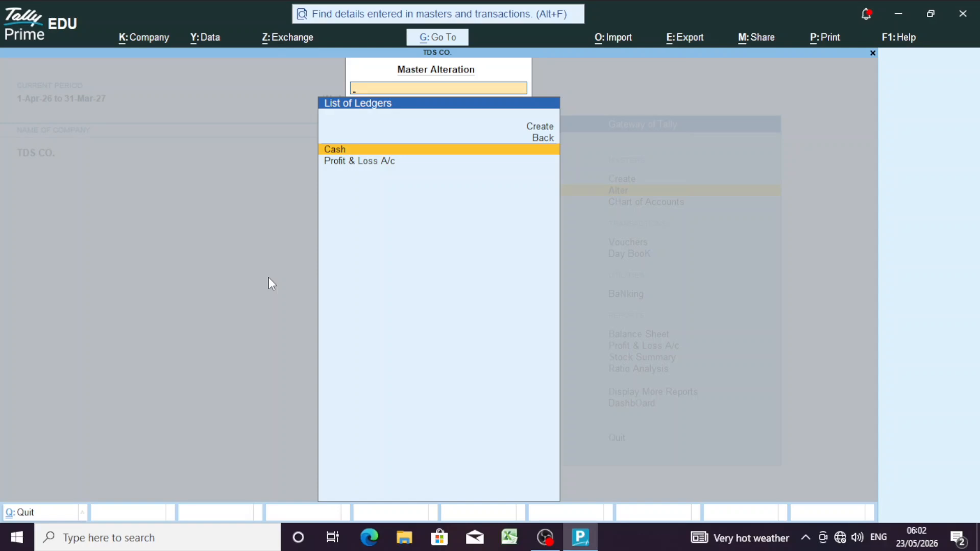
key("BackSpace")
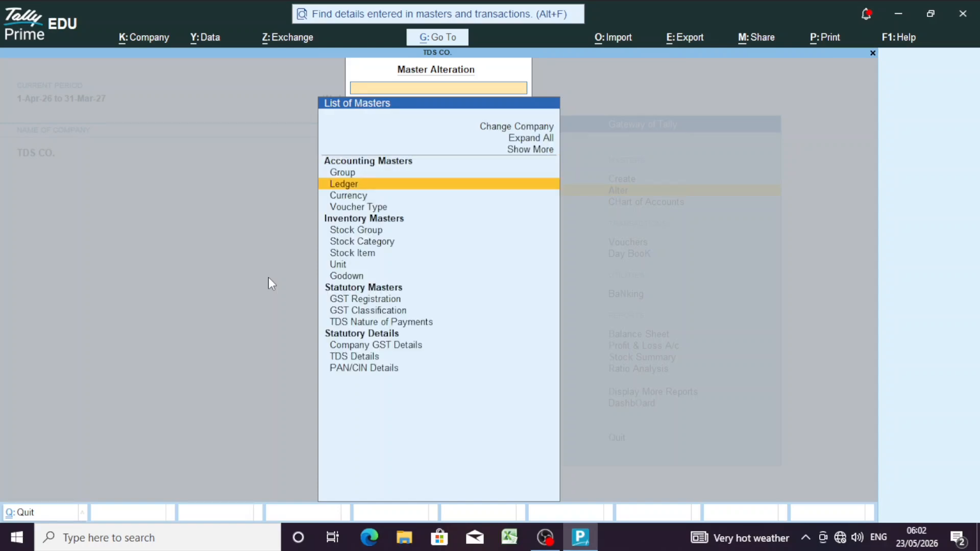
key("Escape")
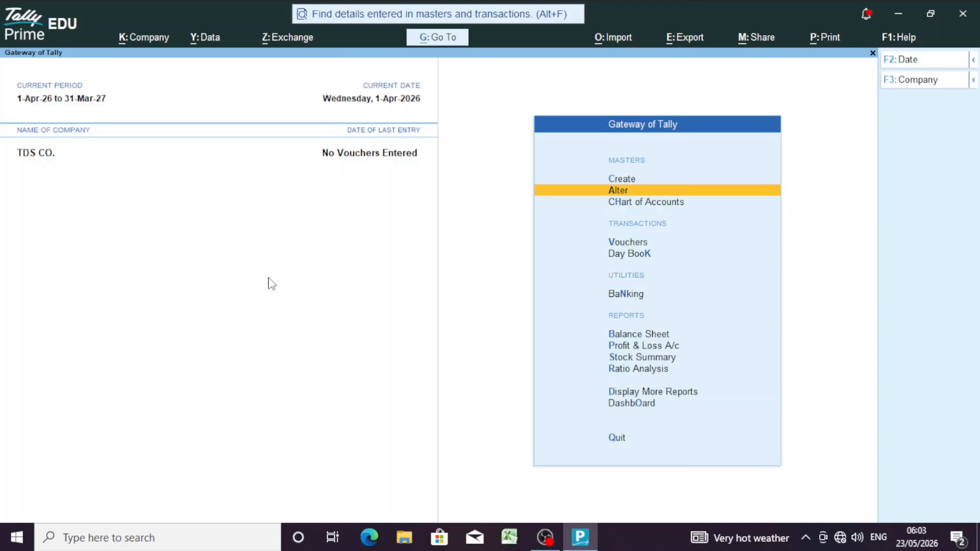
Step: Keep Enable TDS at Yes in Company Features to reach the TDS deductor details
key("F11")
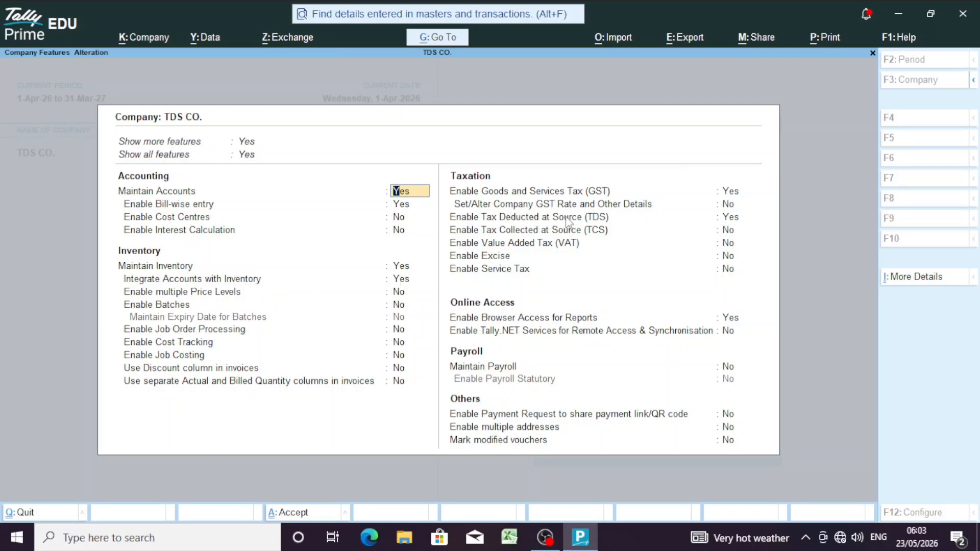
left_click(731, 219)
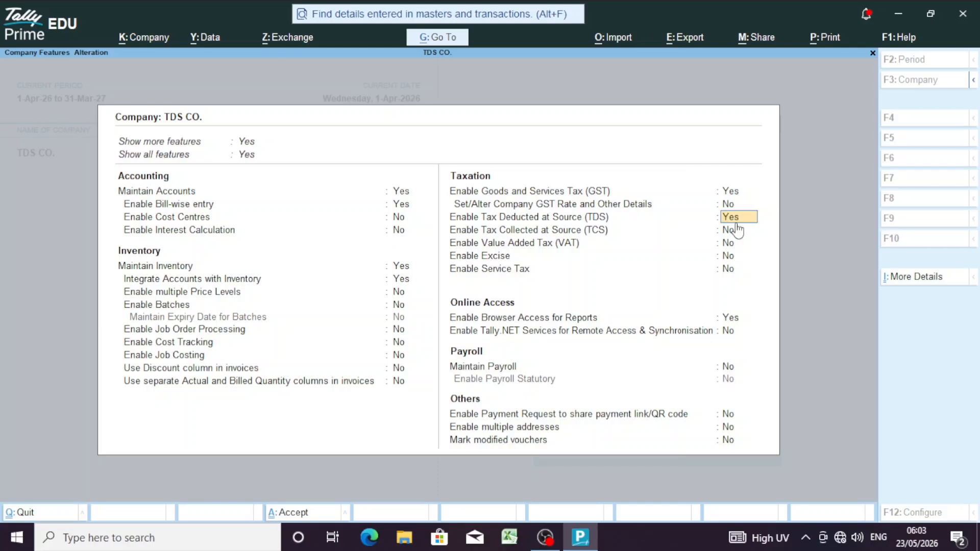
type("y")
key("Return")
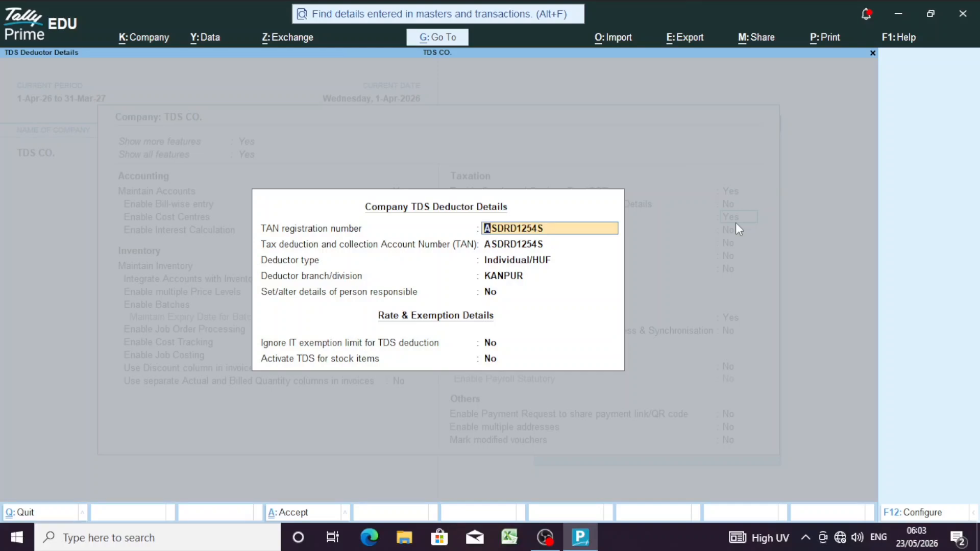
Step: Keep the TAN entries, Individual/HUF deductor type and KANPUR branch
key("Return")
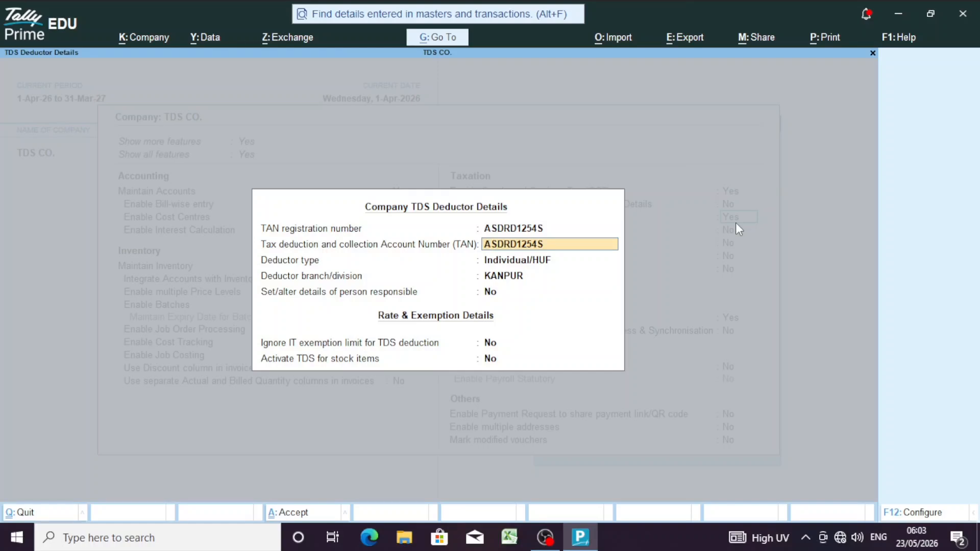
key("Return")
key("Return")
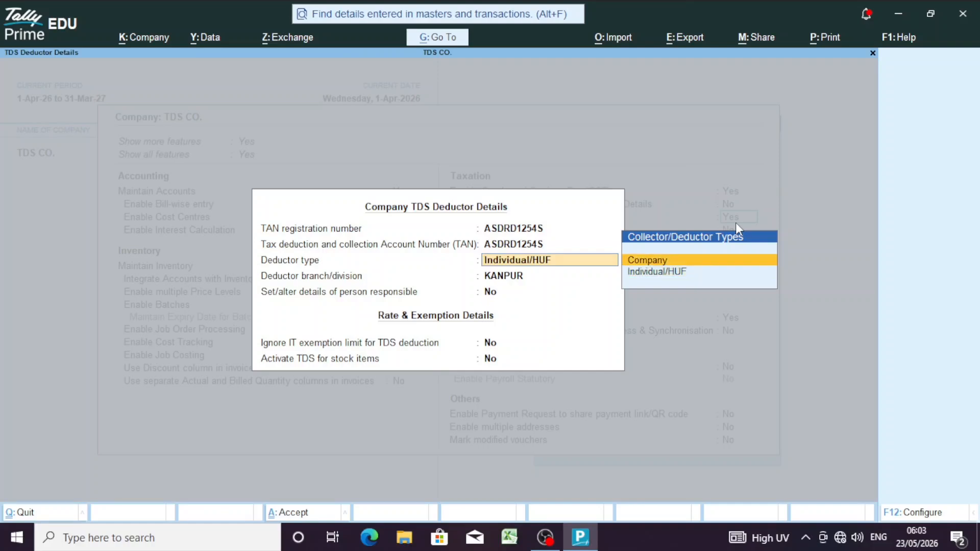
key("Up")
key("Down")
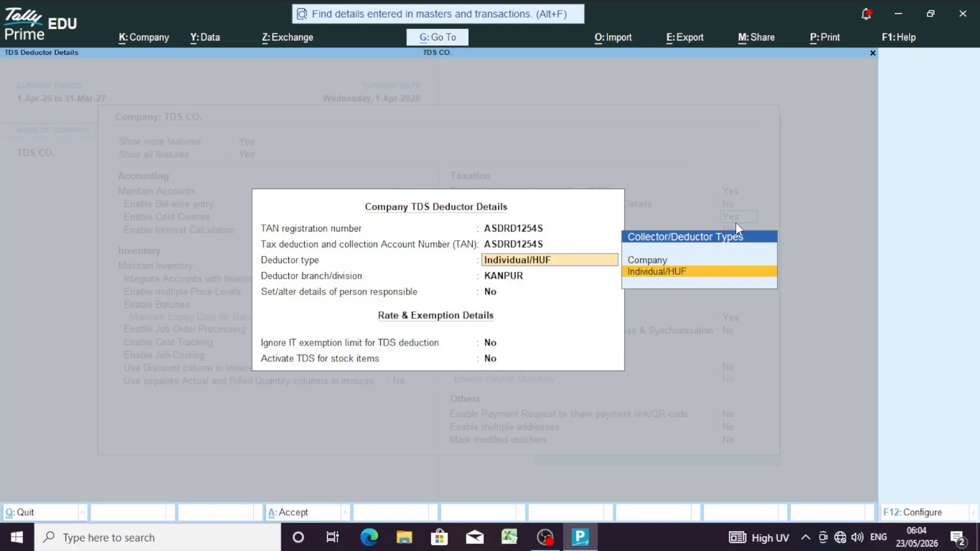
key("Return")
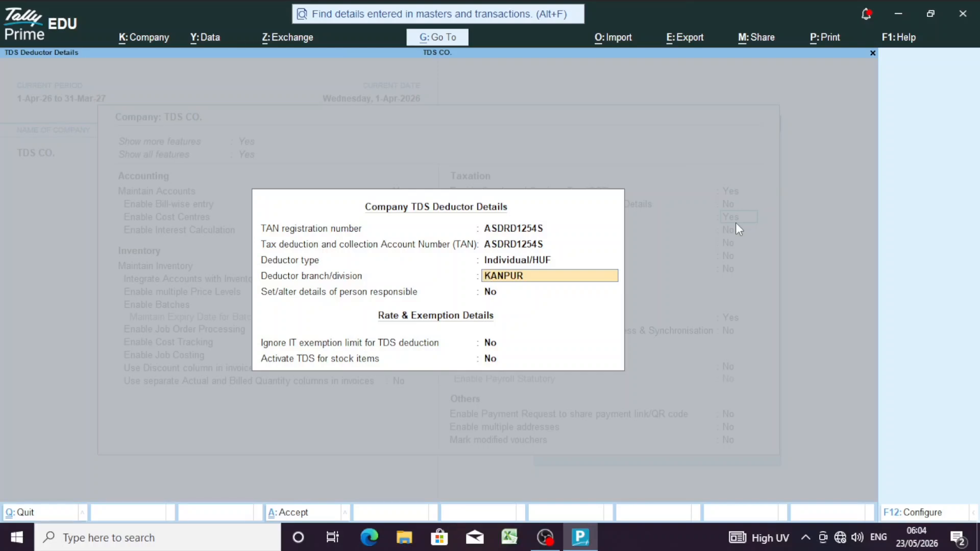
key("Return")
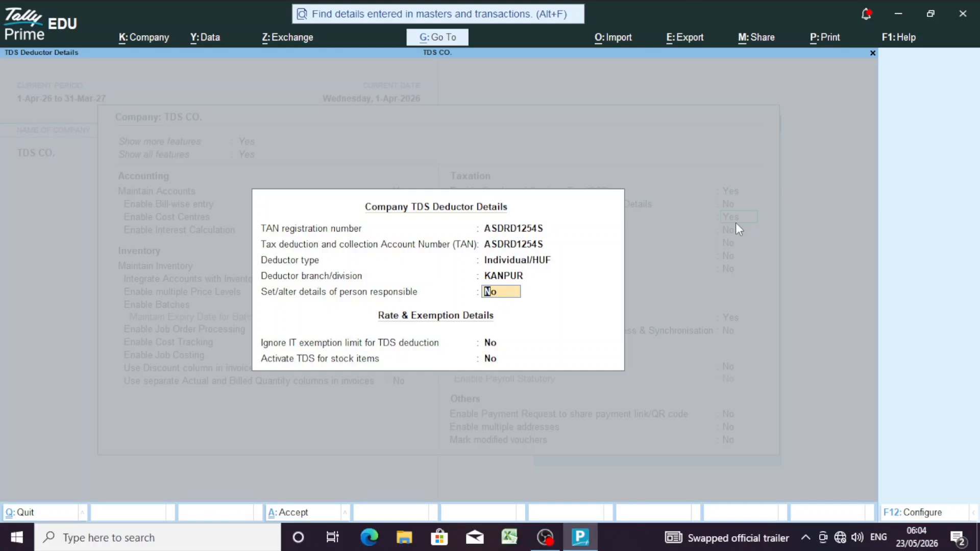
Step: Set person responsible details to No and save the deductor details
type("y")
key("Return")
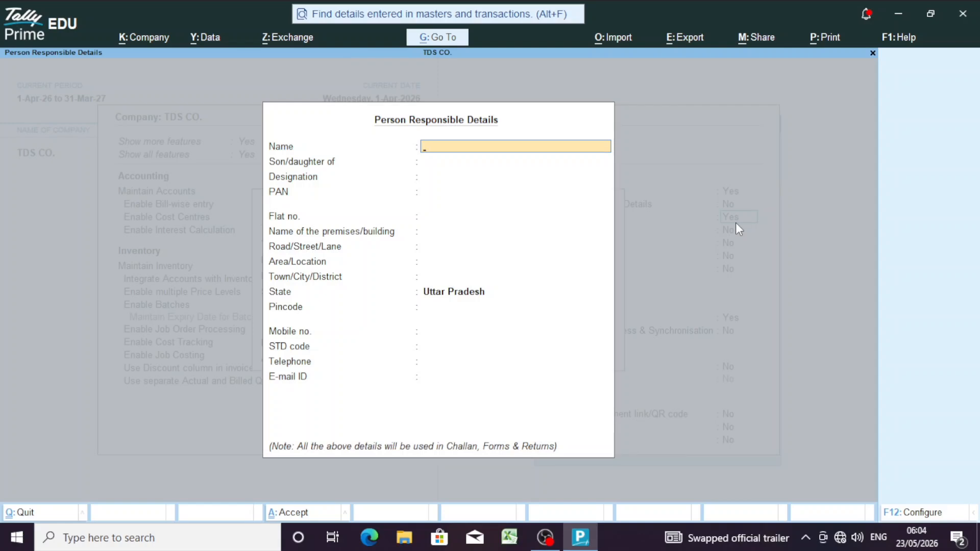
key("Escape")
key("Return")
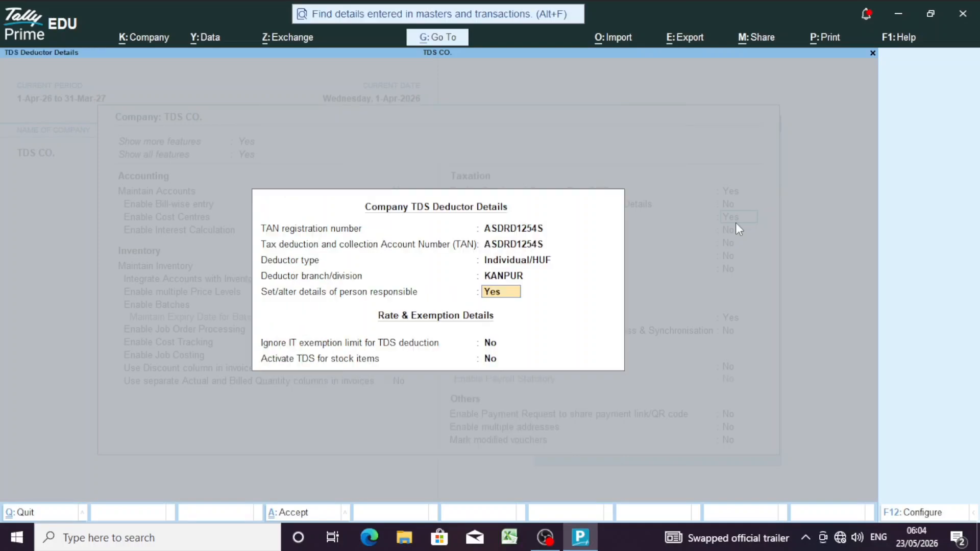
type("n")
key("Return")
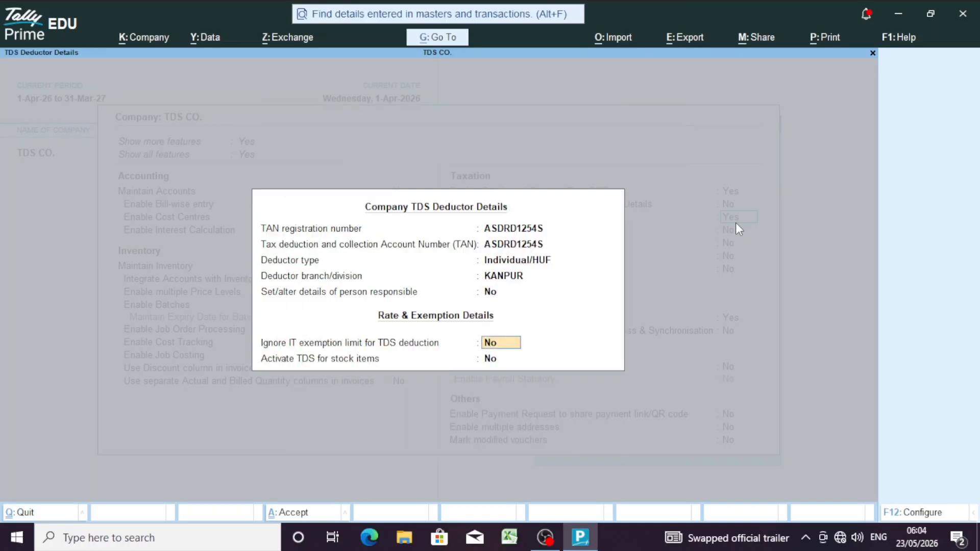
key("ctrl")
key("ctrl+a")
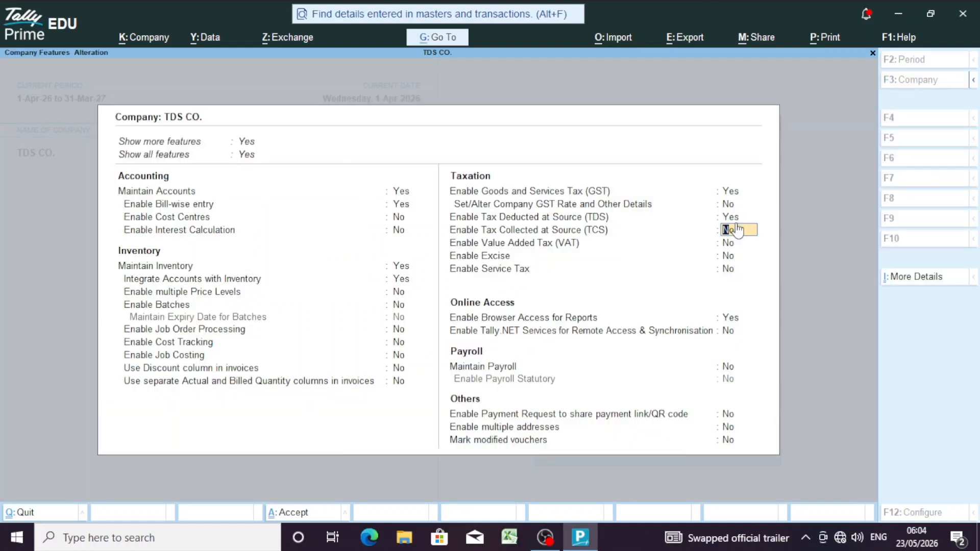
Step: Accept Company Features with TDS enabled and go to the Create list of masters
key("ctrl+a")
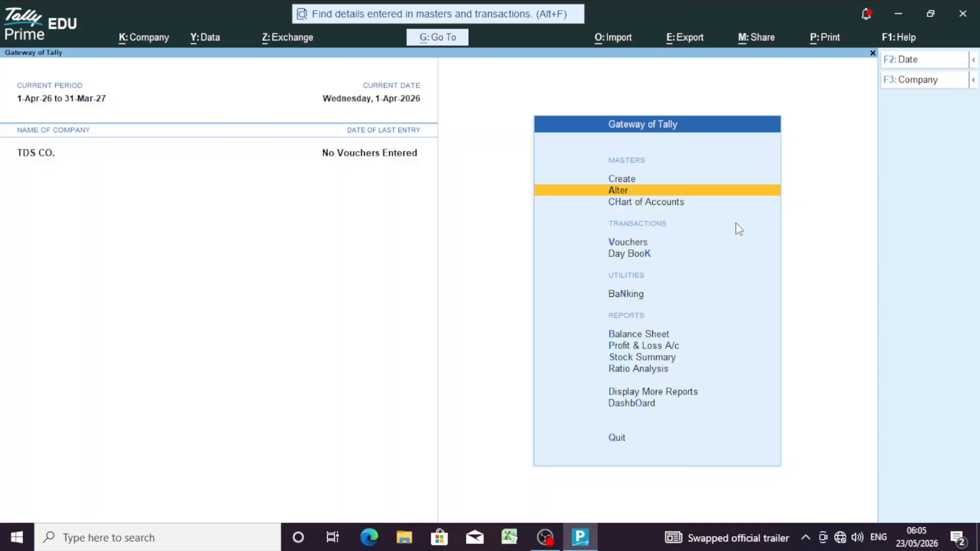
key("Up")
key("Return")
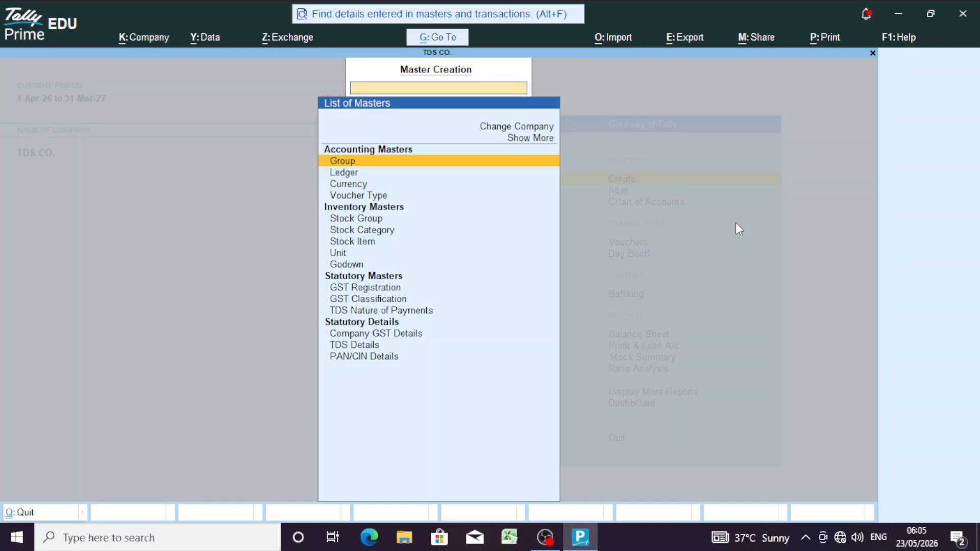
Step: Start a new ledger named TDS PAYBLE
key("Down")
key("Down")
key("Up")
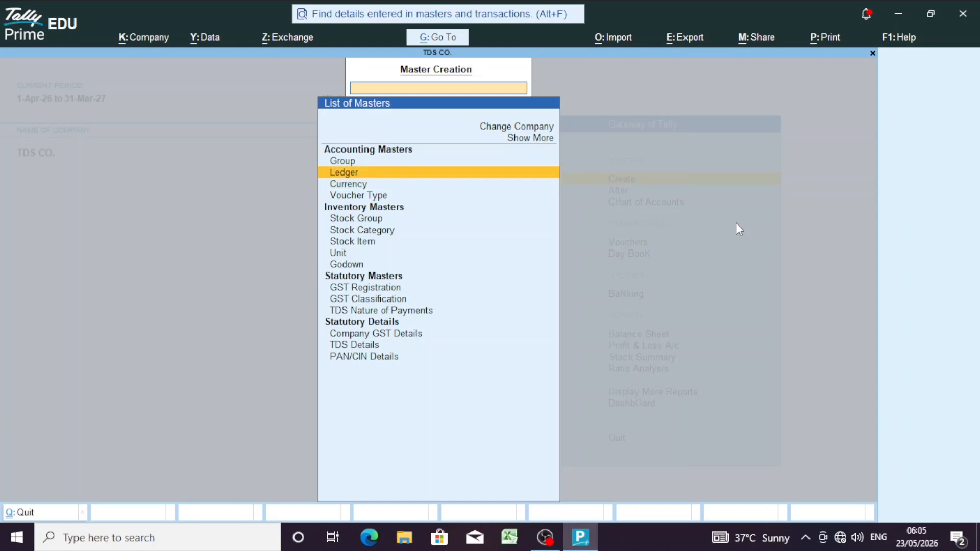
key("Return")
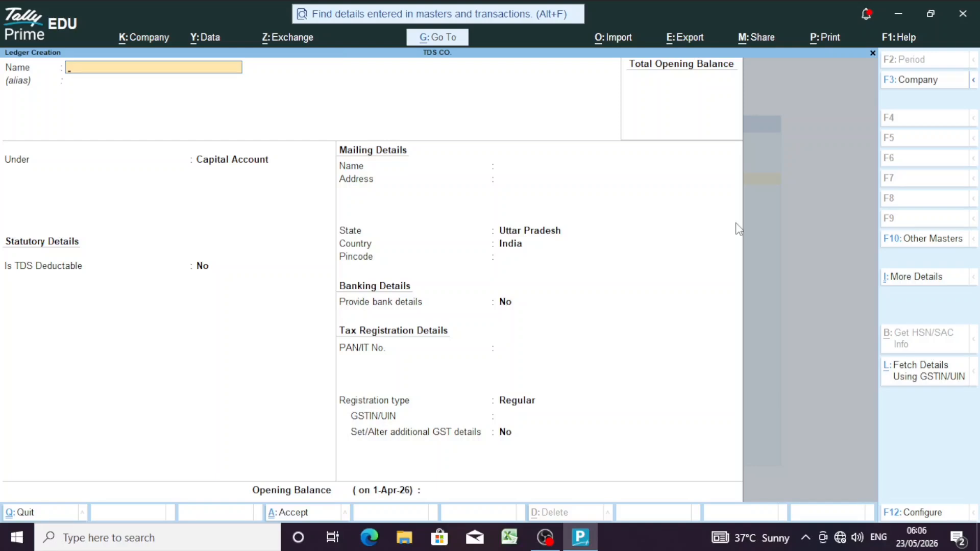
type("TDS PAYBLE")
key("Return")
key("Return")
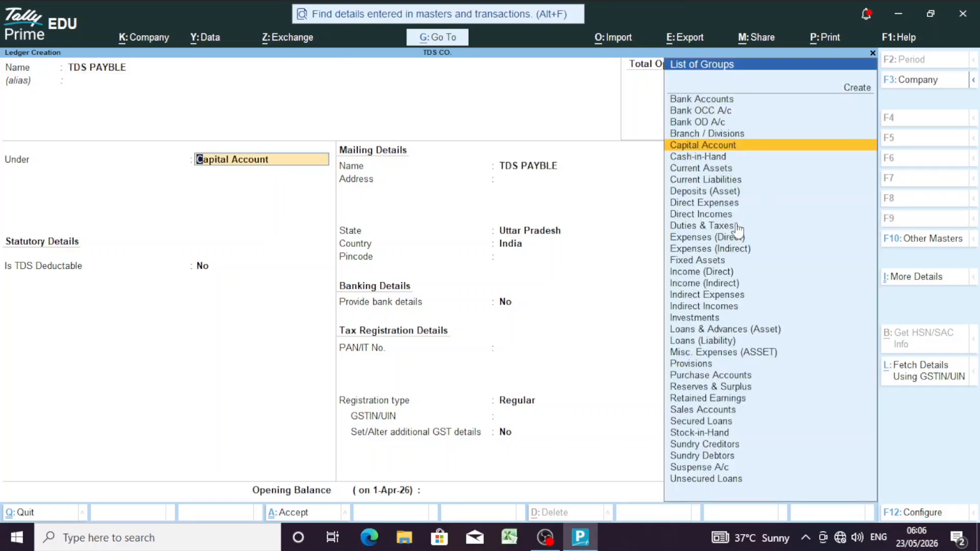
Step: Place TDS PAYBLE under Duties & Taxes with duty type TDS and nature of payment Any
type("DU")
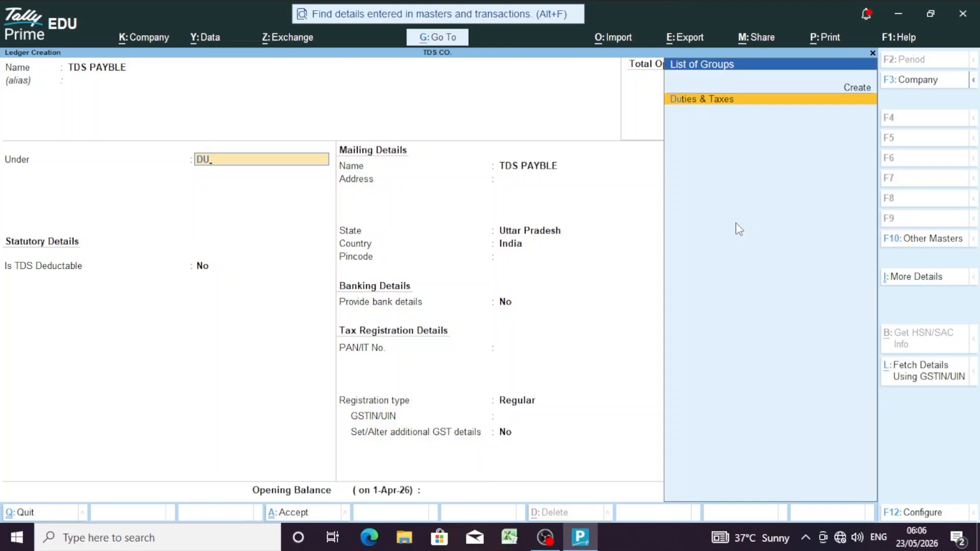
key("Return")
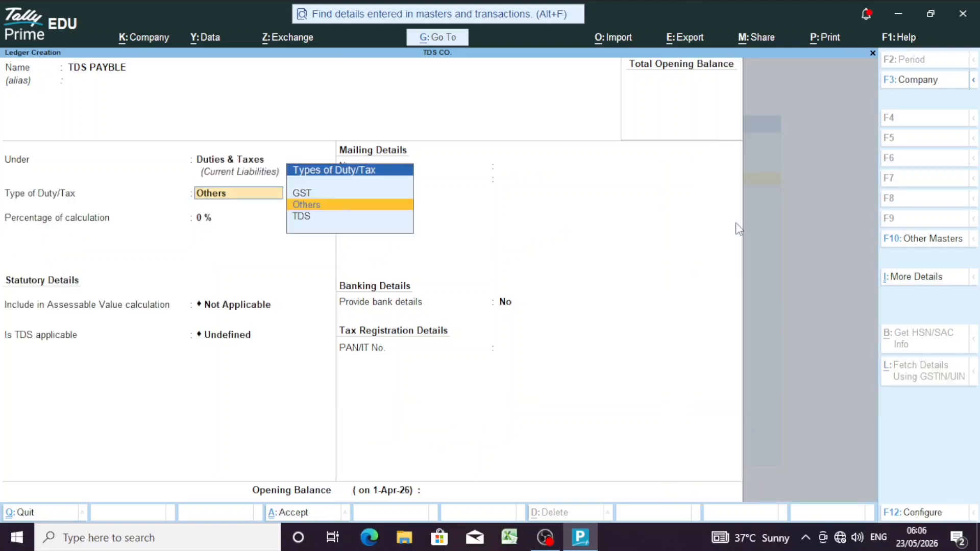
key("Down")
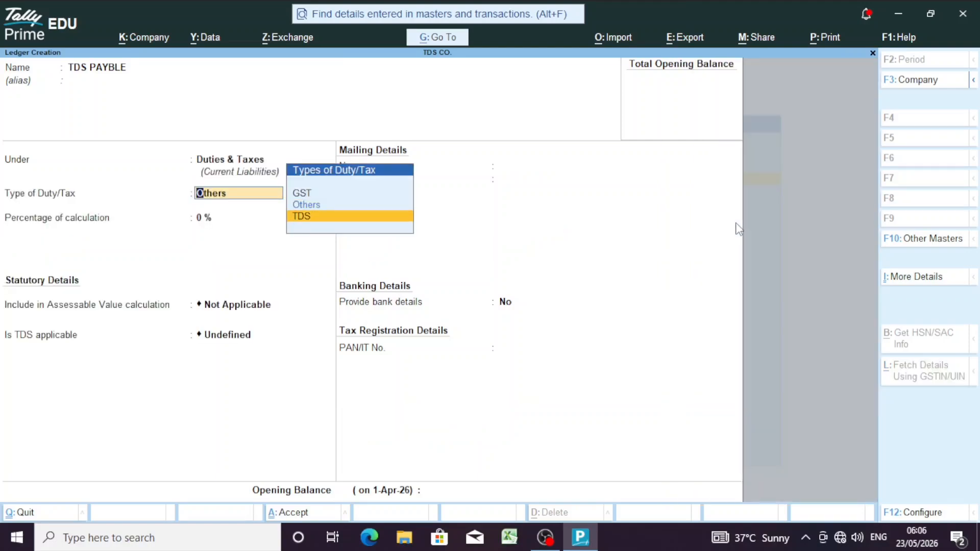
key("Return")
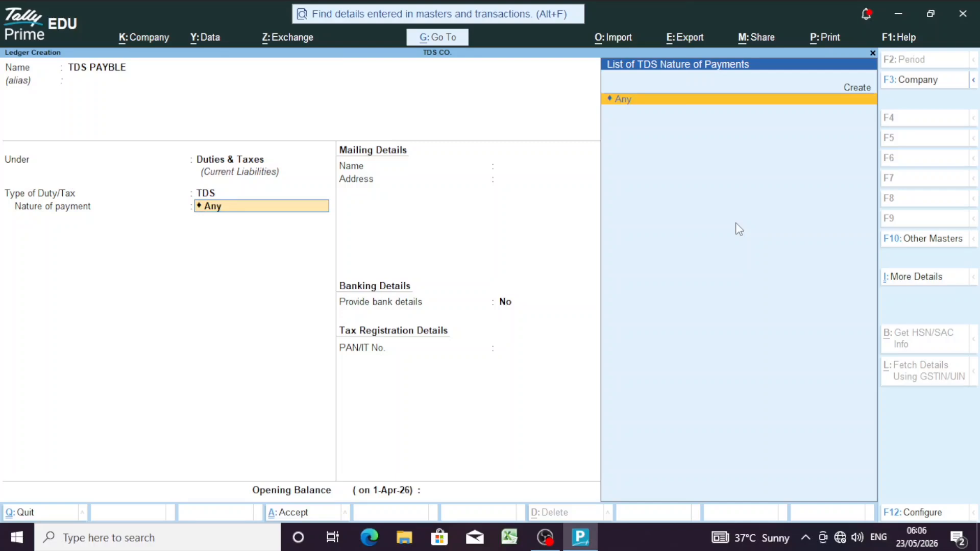
key("Return")
key("Return")
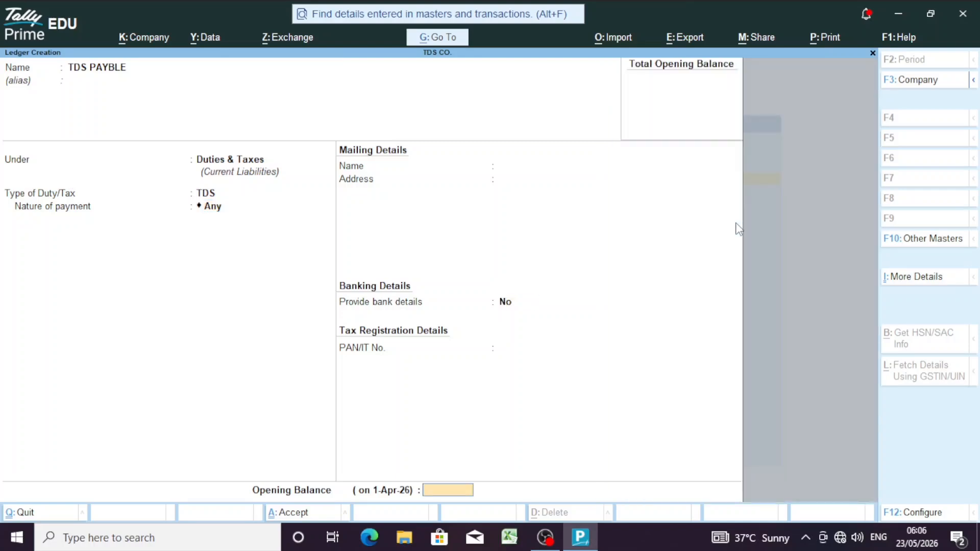
key("Return")
key("Return")
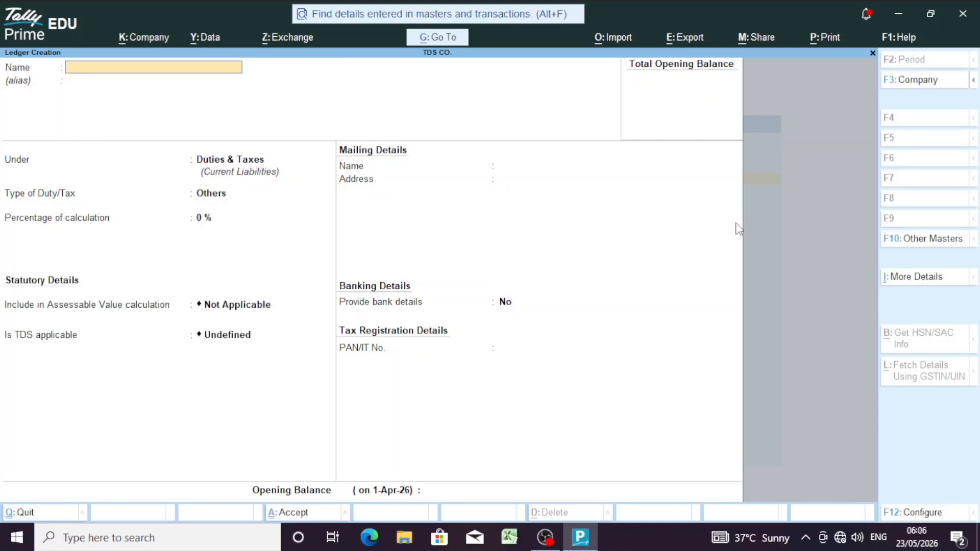
Step: Discard the blank ledger form and start a TDS nature of payment named TDS ON GOODS
key("Escape")
key("Return")
key("Down")
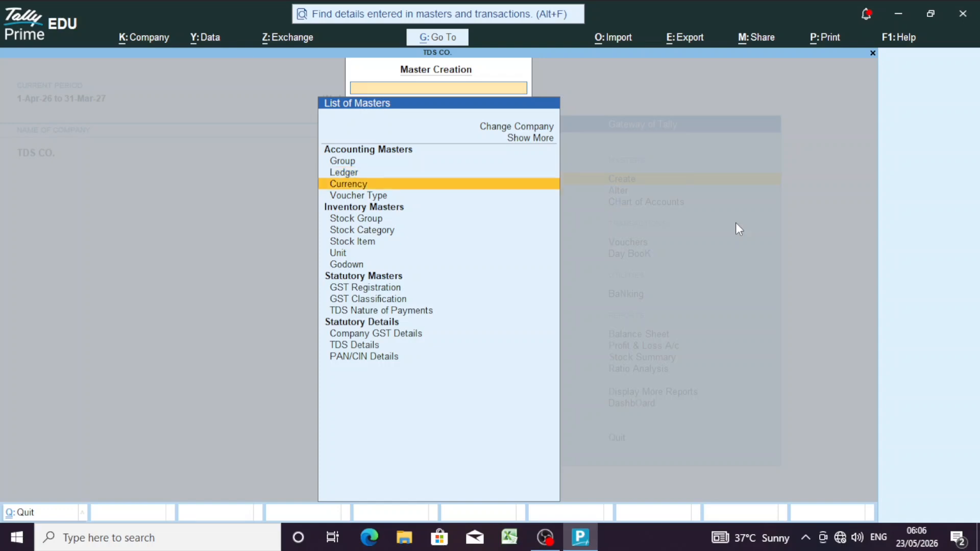
key("Down")
key("Down")
key("Down")
key("Down")
key("Down")
key("Down")
key("Down")
key("Down")
key("Down")
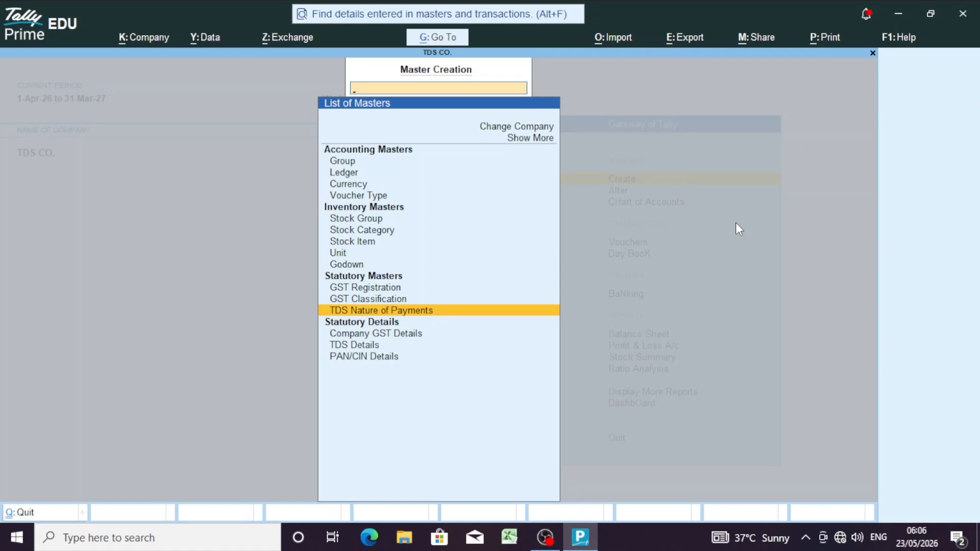
key("Return")
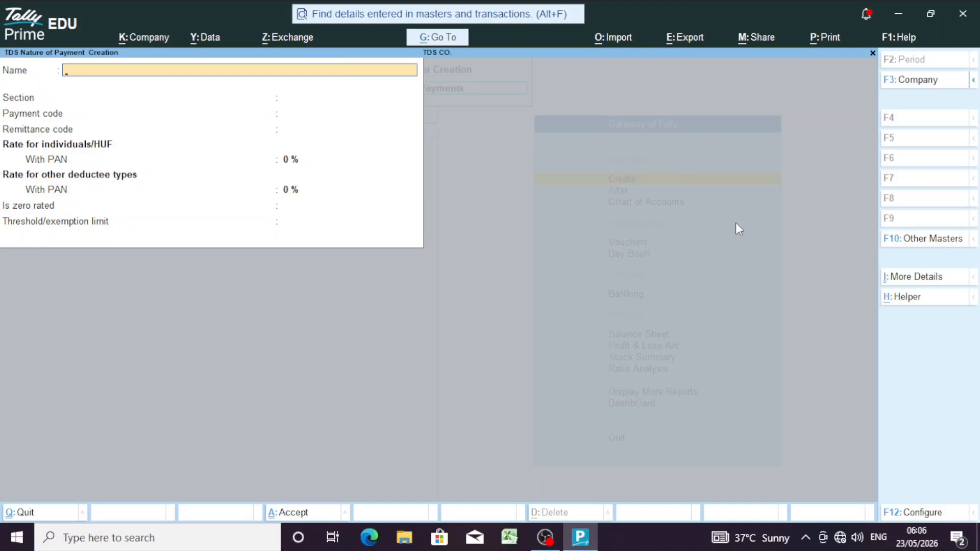
type("TDS ON GOODS")
key("Return")
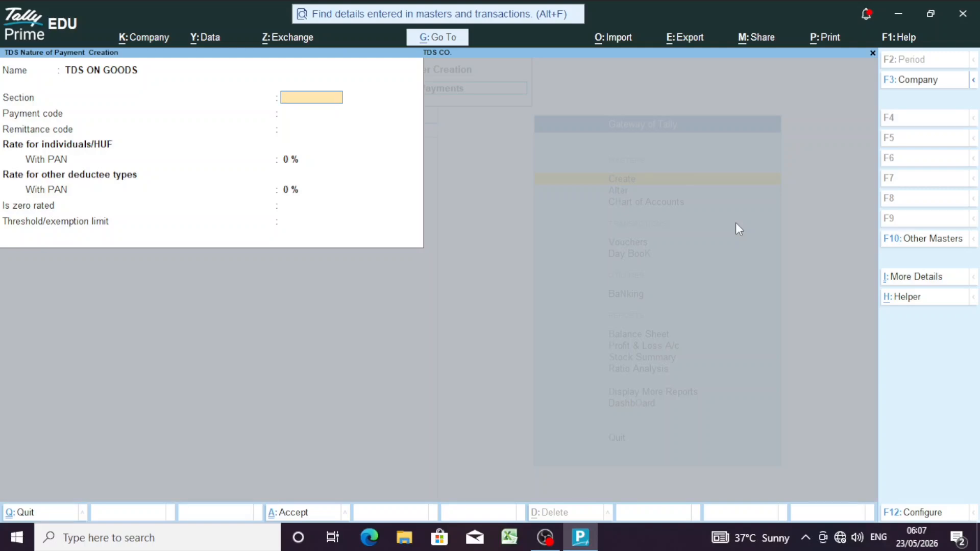
Step: Enter section 194Q, payment code 94Q and remittance code 200
type("194Q")
key("Return")
type("94Q")
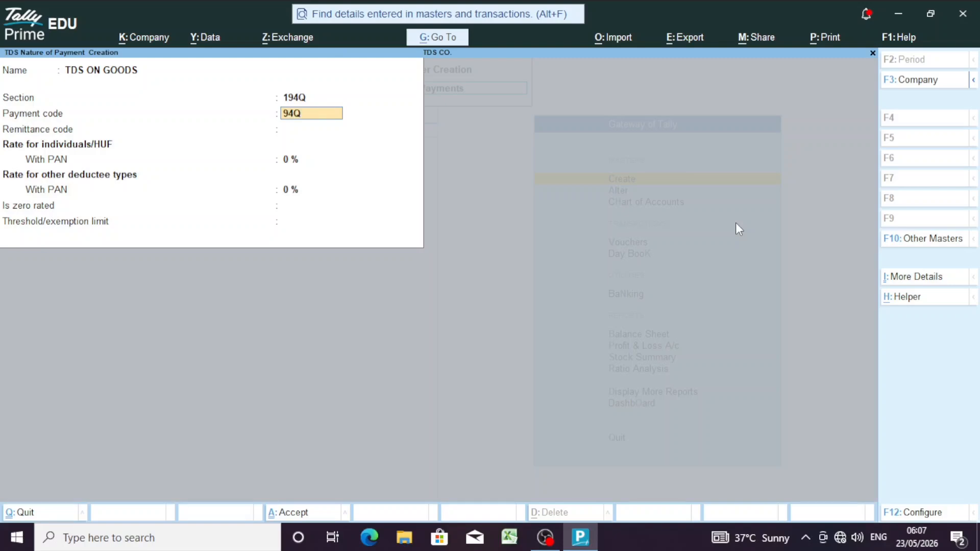
key("Return")
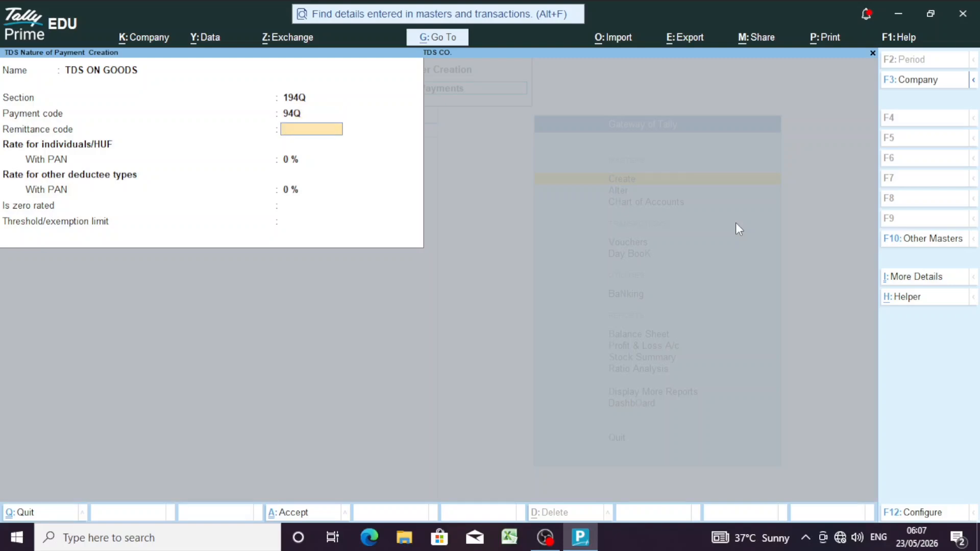
type("200")
key("Return")
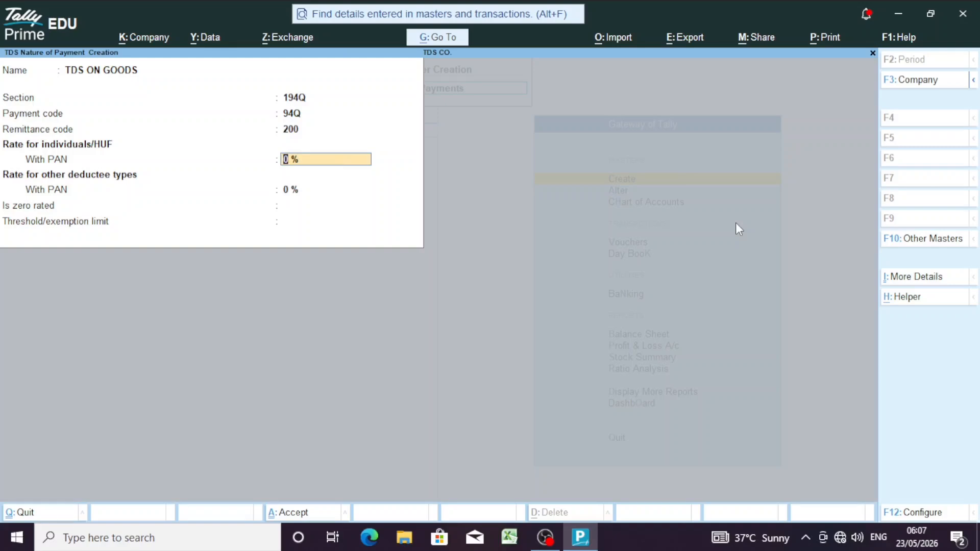
Step: Set 0.10% rate for both deductee groups, a 50,00,000 threshold, and tax only the excess
type(".1")
key("Return")
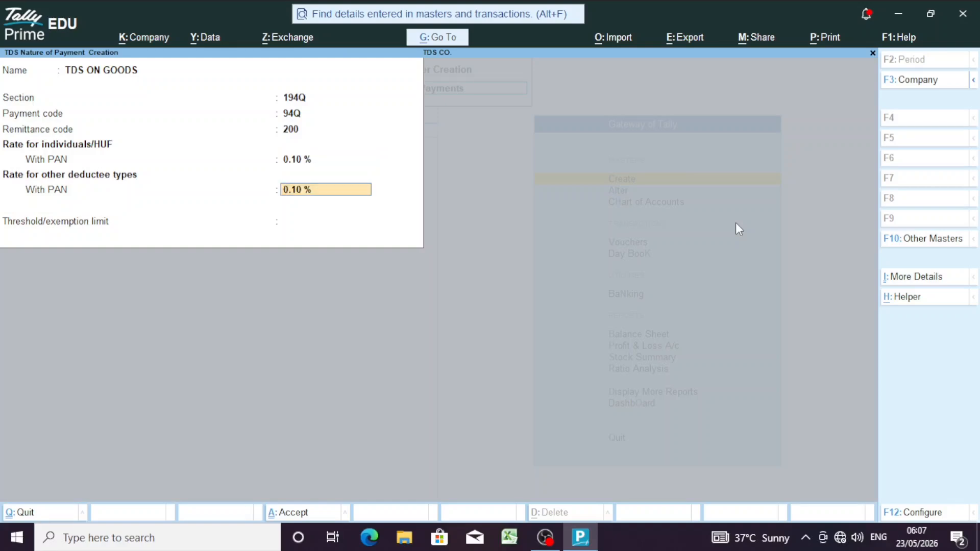
key("Return")
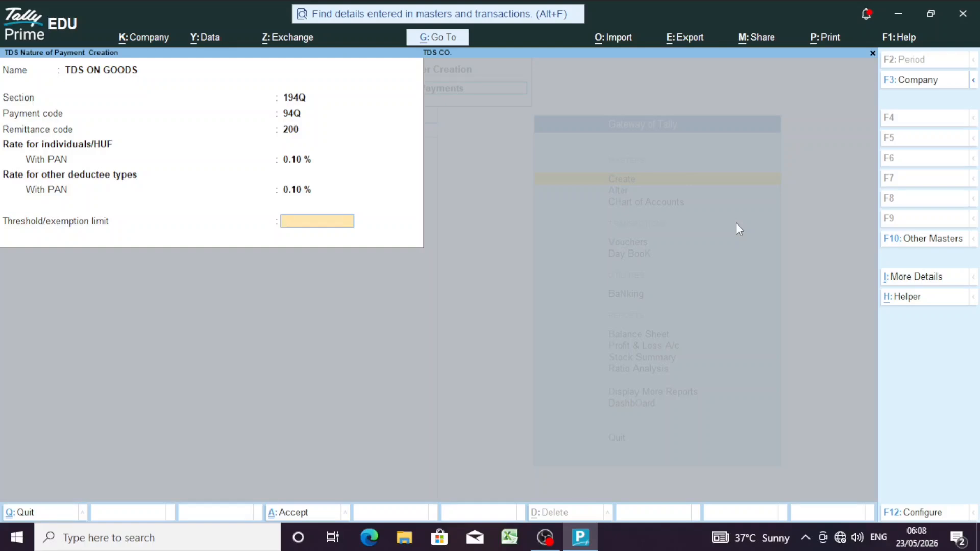
type("50,")
type("00,000")
key("Return")
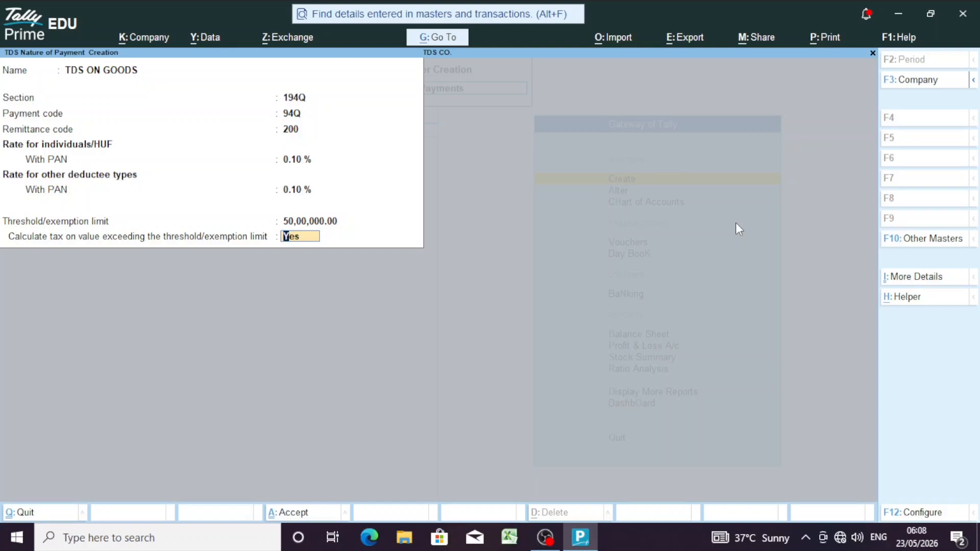
key("Return")
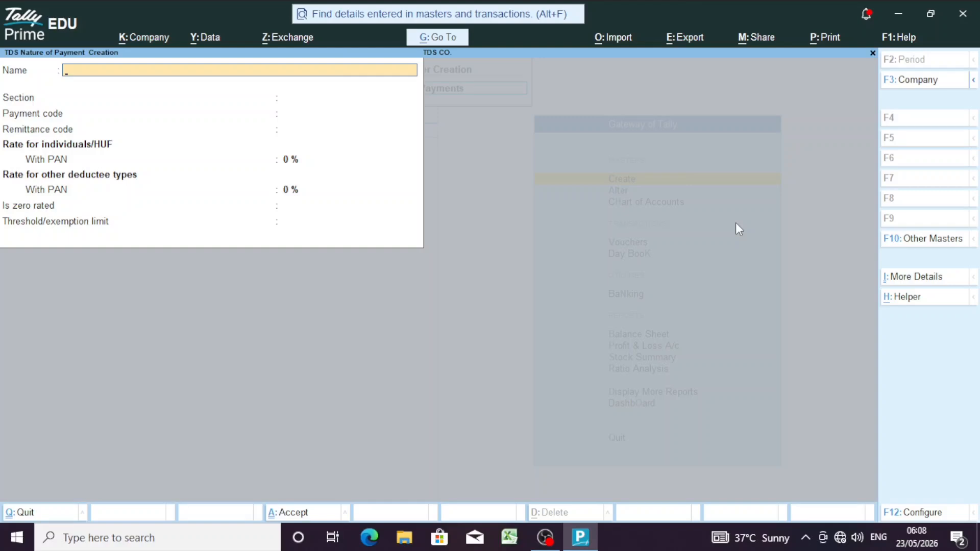
Step: Close the master forms and go from Gateway of Tally into voucher entry
key("Escape")
key("Return")
key("Escape")
key("Down")
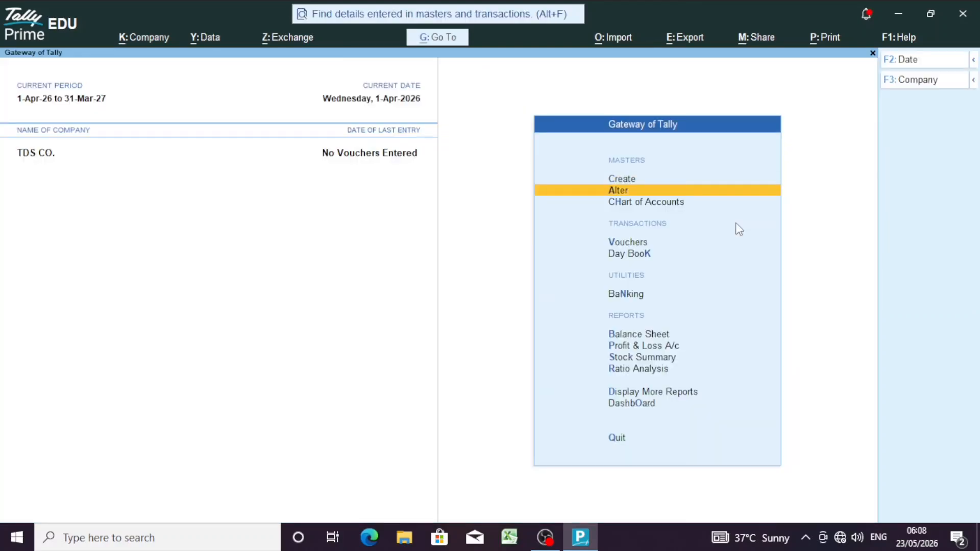
key("Down")
key("Down")
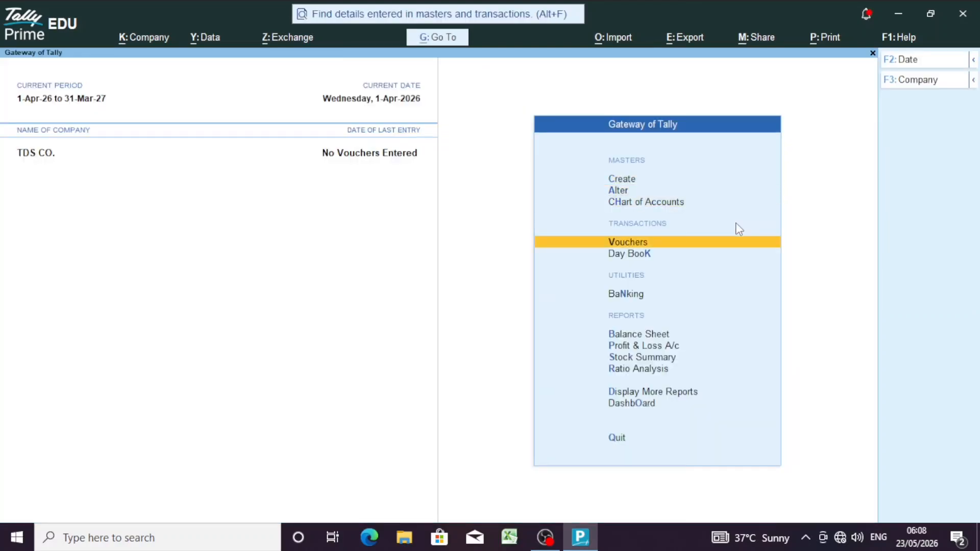
key("Return")
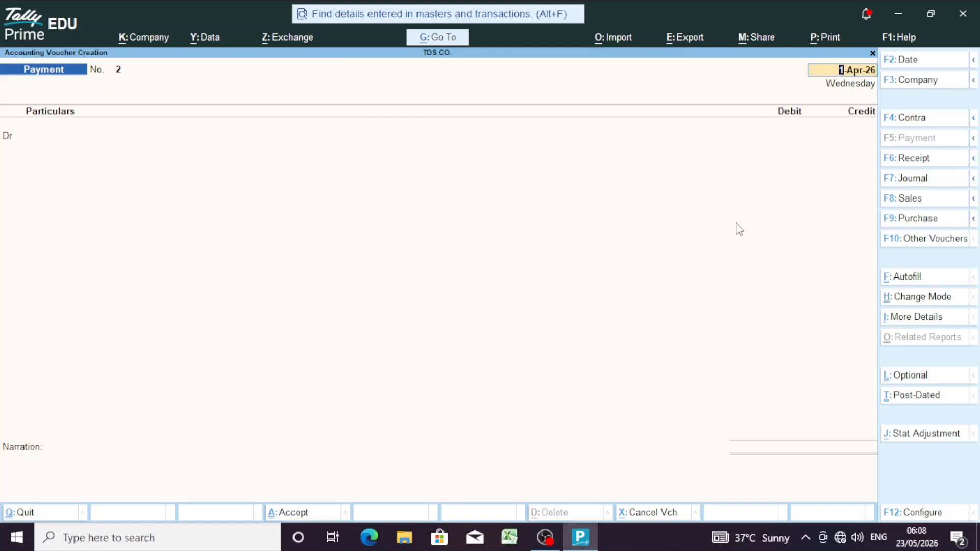
Step: Switch to a Purchase voucher dated 1-Apr-26 with supplier invoice 4, choosing Create for the party
key("F9")
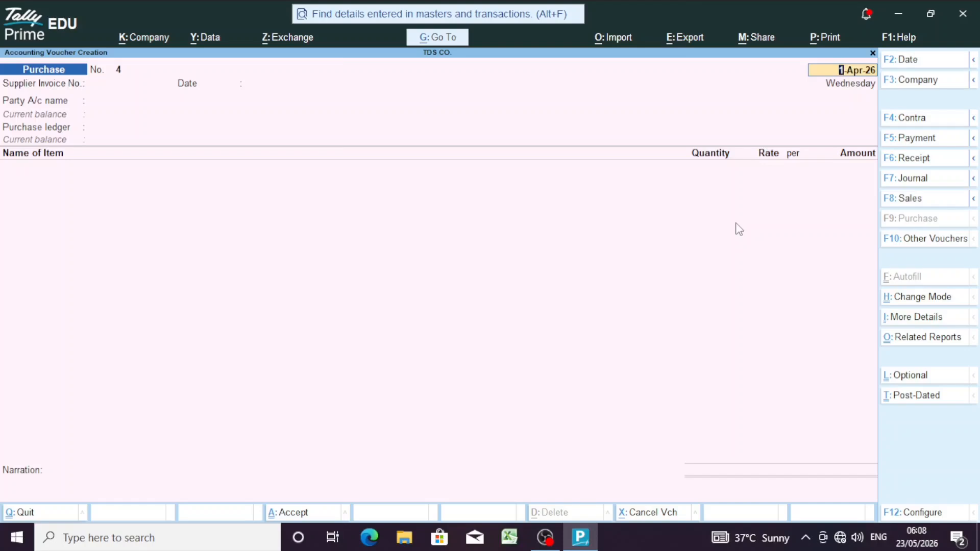
key("Return")
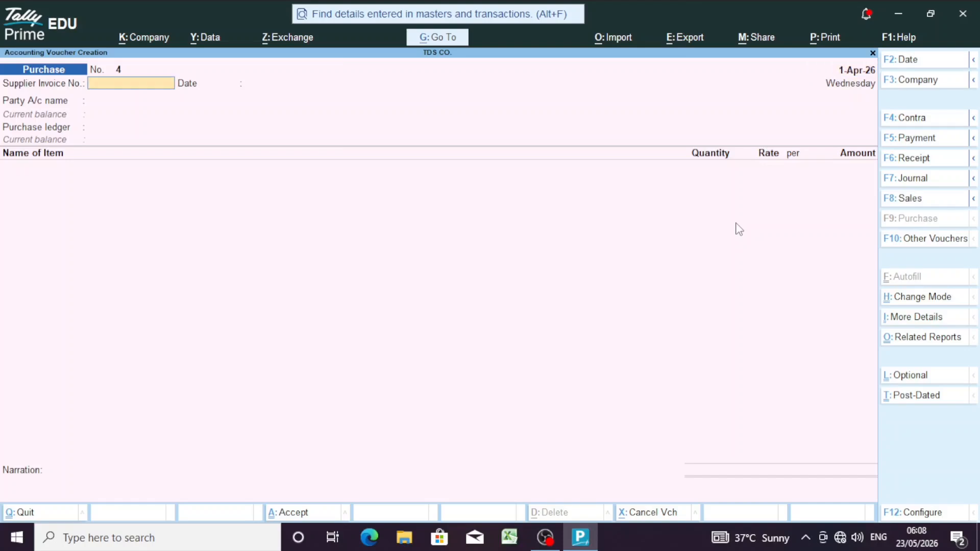
type("4")
key("Return")
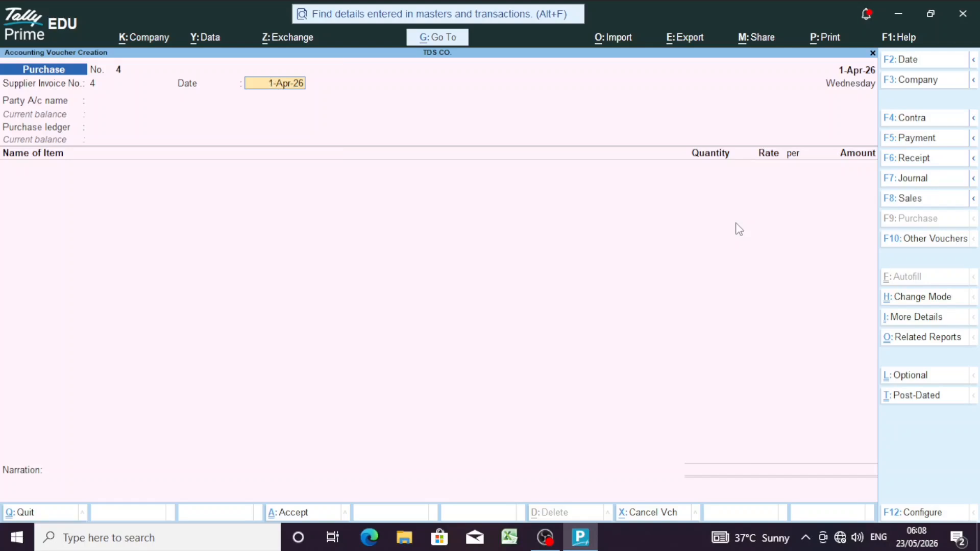
key("Return")
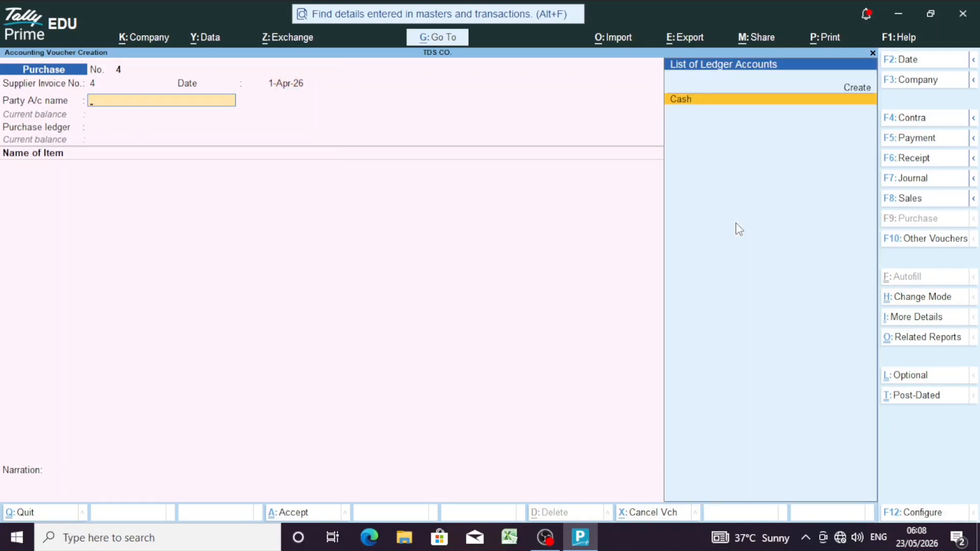
key("Up")
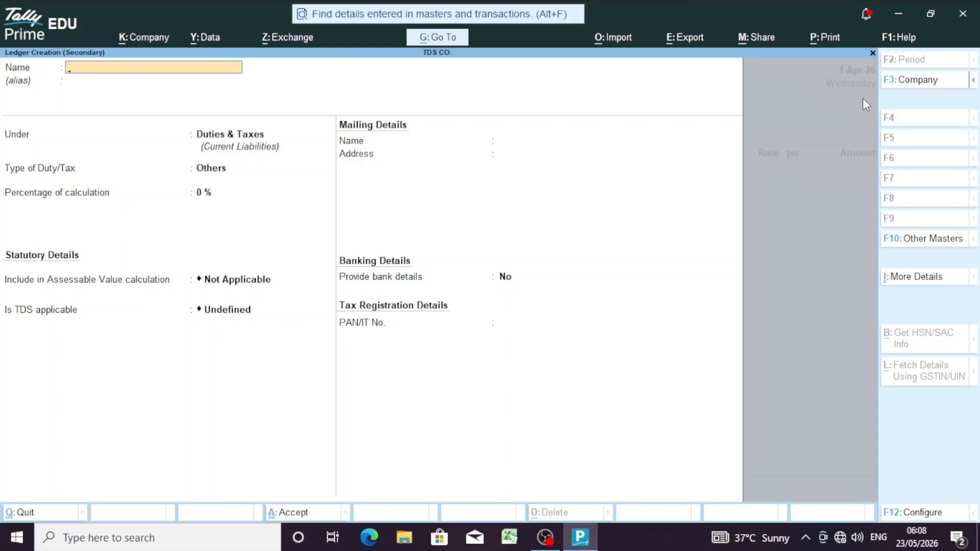
Step: Name the new ledger PARTY A and place it under Sundry Creditors
type("PARTY A")
key("Return")
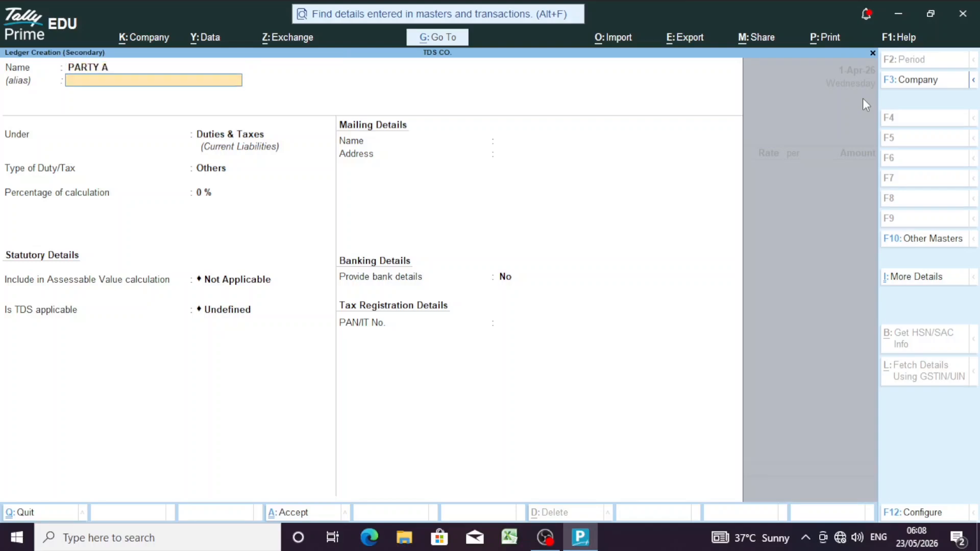
key("Return")
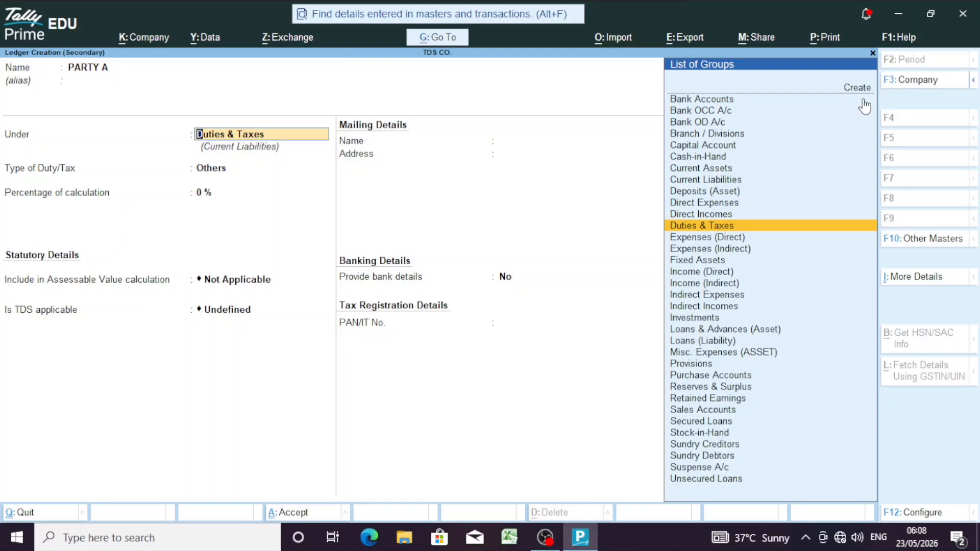
type("SU")
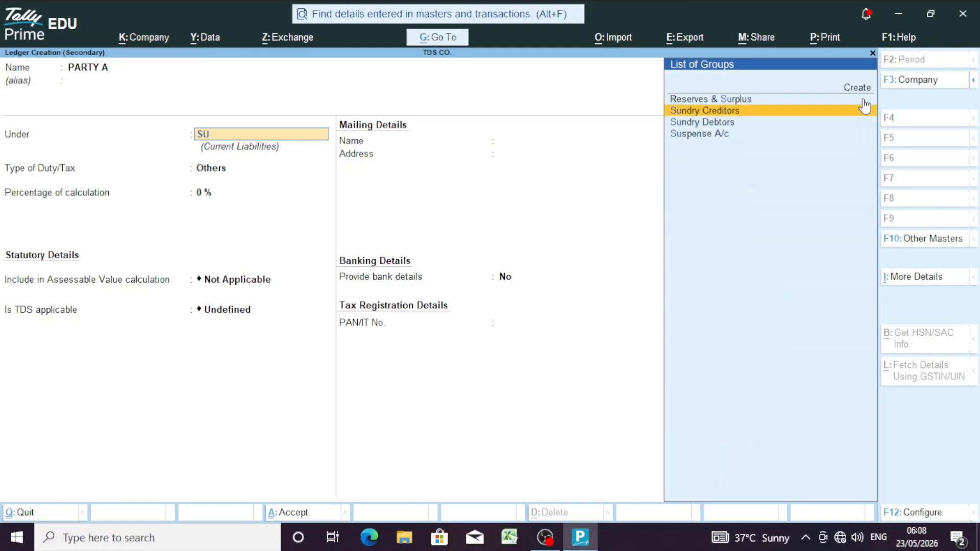
key("Return")
key("Return")
key("Return")
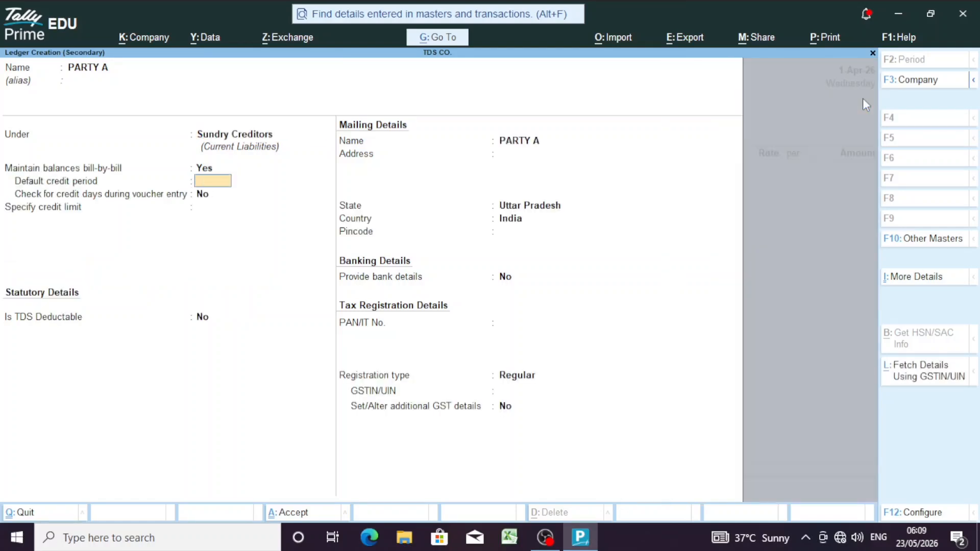
Step: Make PARTY A TDS deductable with deductee type Individual - Resident
key("Return")
key("Return")
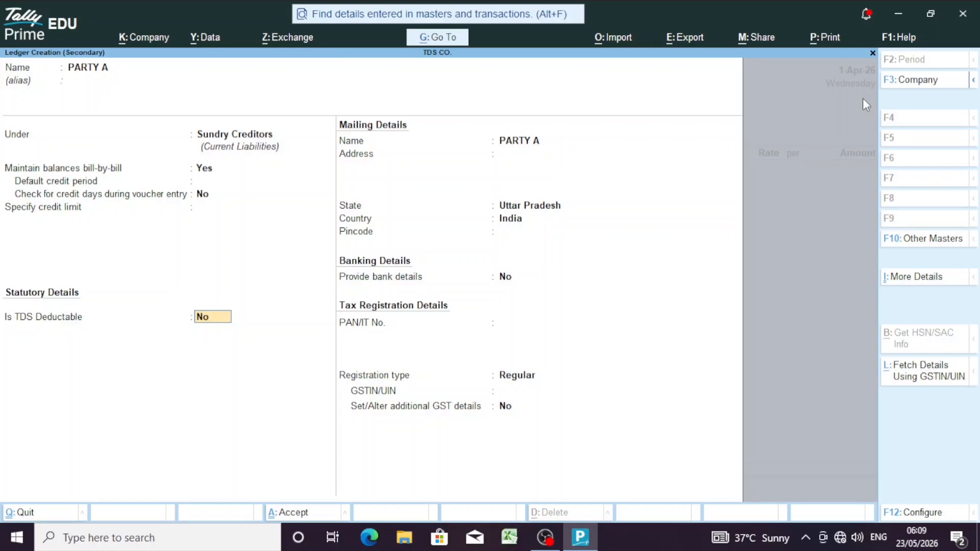
type("Y")
key("Return")
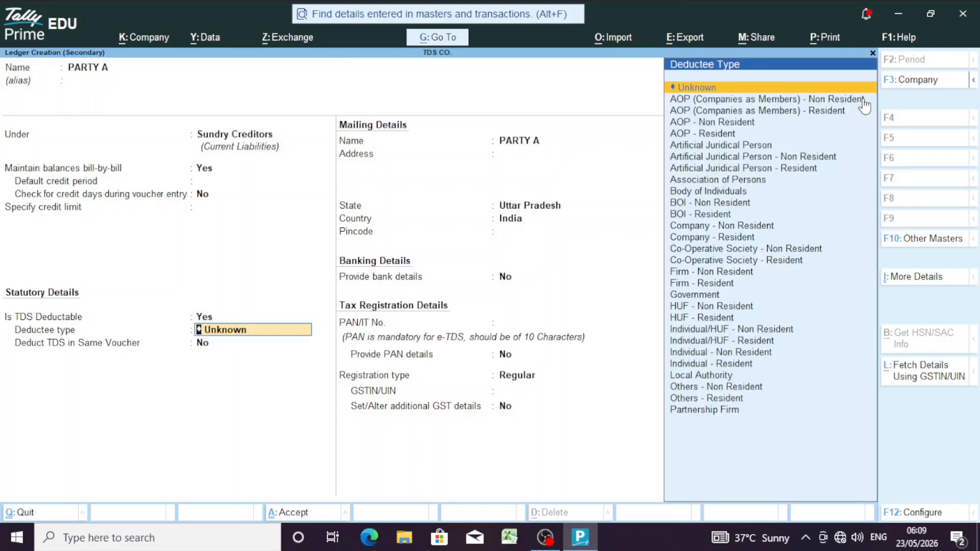
key("Down")
key("Down")
key("Down")
key("Down")
key("Down")
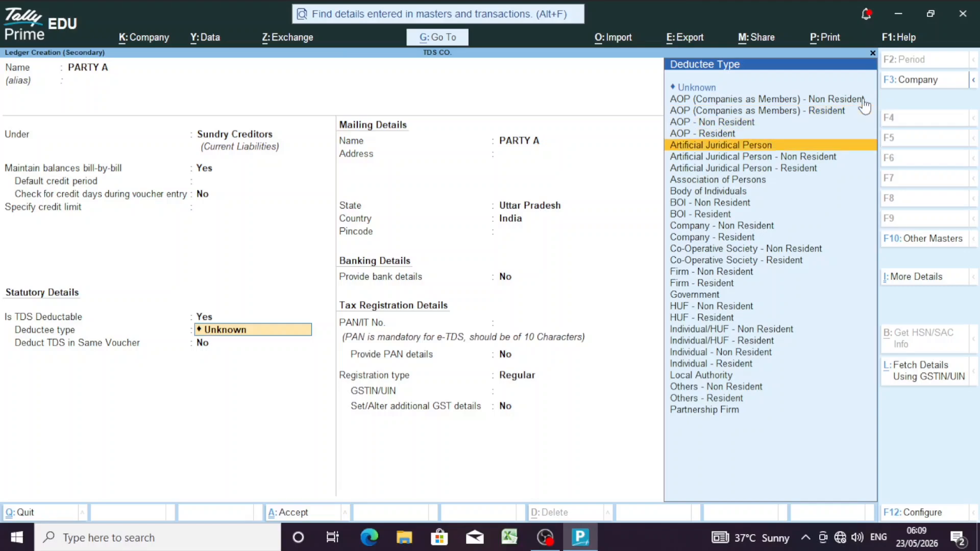
key("Down")
key("Down")
key("Down")
key("Down")
key("Down")
key("Down")
key("Down")
key("Down")
key("Down")
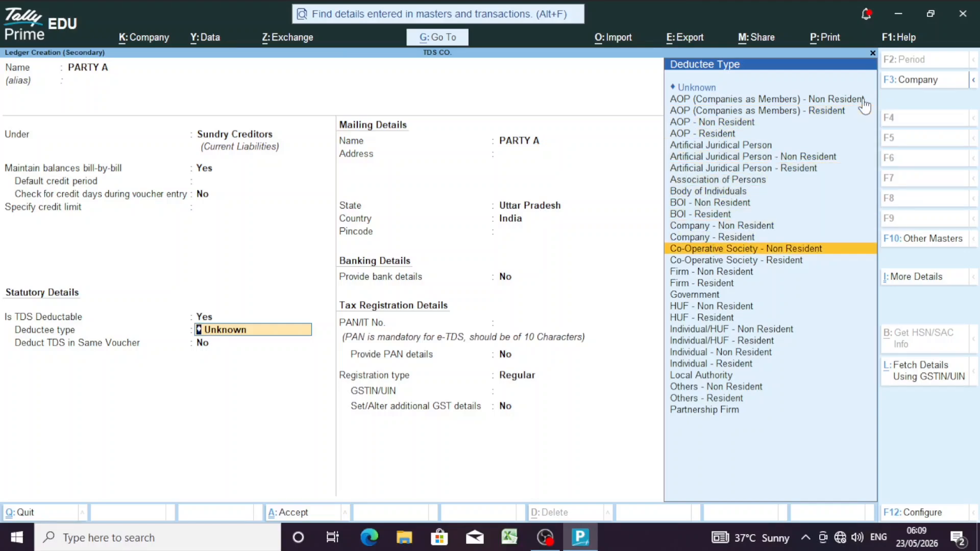
key("Down")
key("Down")
key("Down")
key("Down")
key("Down")
key("Down")
key("Down")
key("Down")
key("Down")
key("Down")
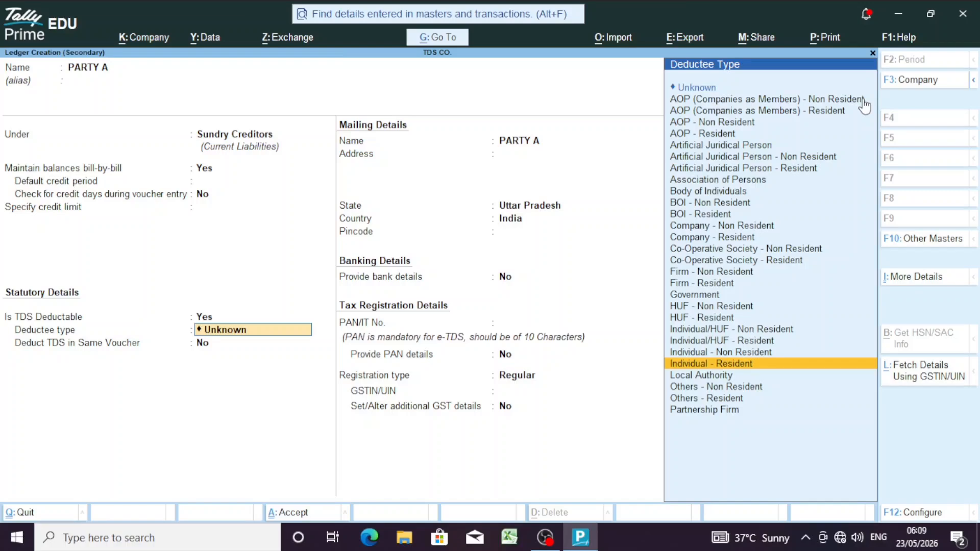
key("Return")
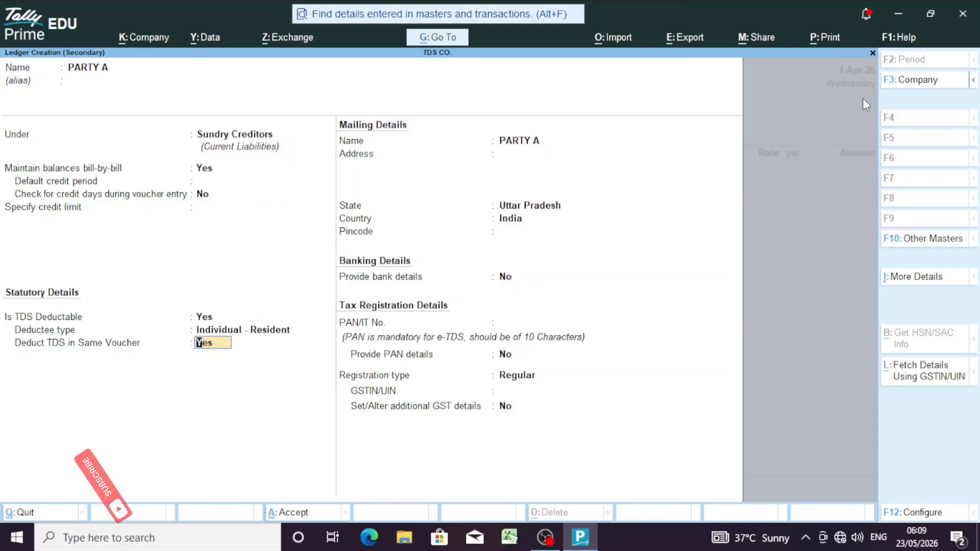
Step: Deduct TDS in the same voucher and enter the party's PAN, Regular registration and GSTIN
key("Return")
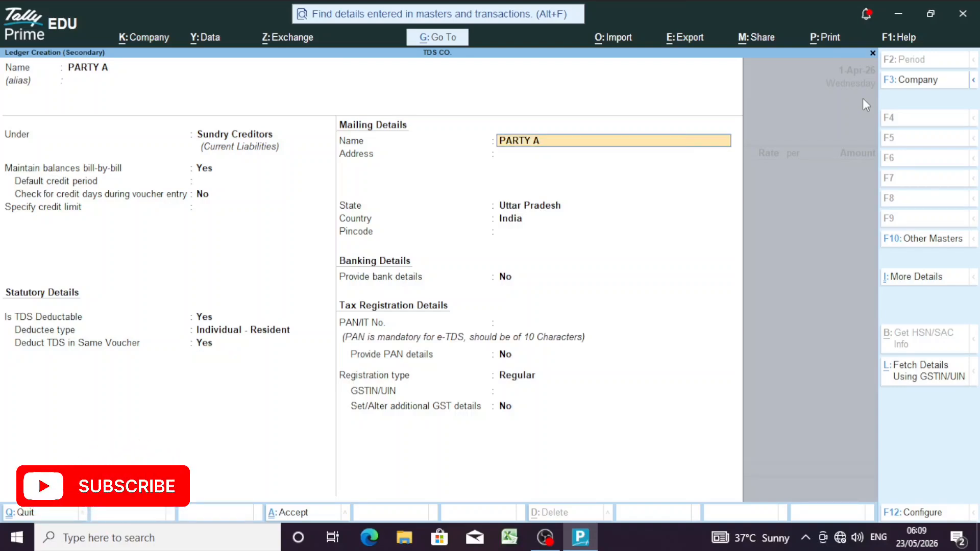
key("Return")
key("Return")
key("Return")
key("Return")
key("Return")
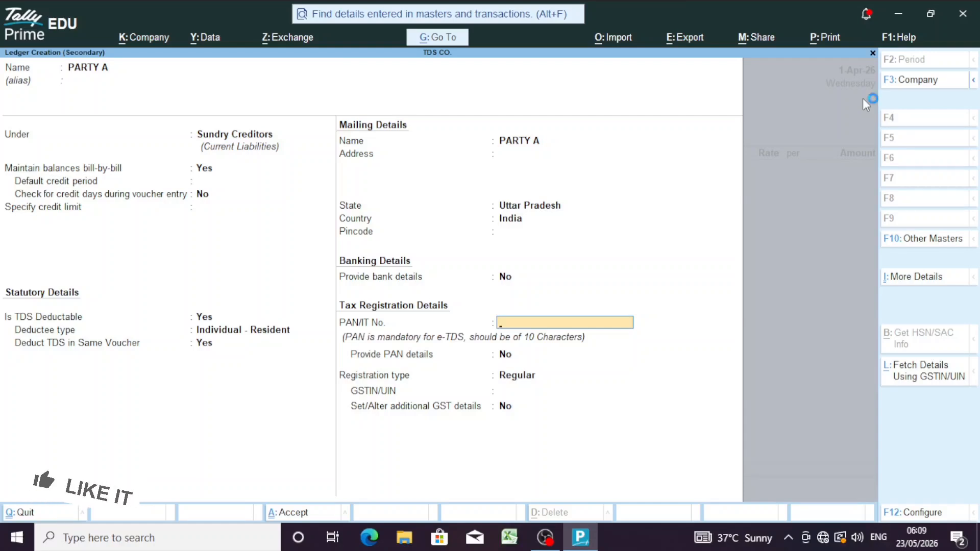
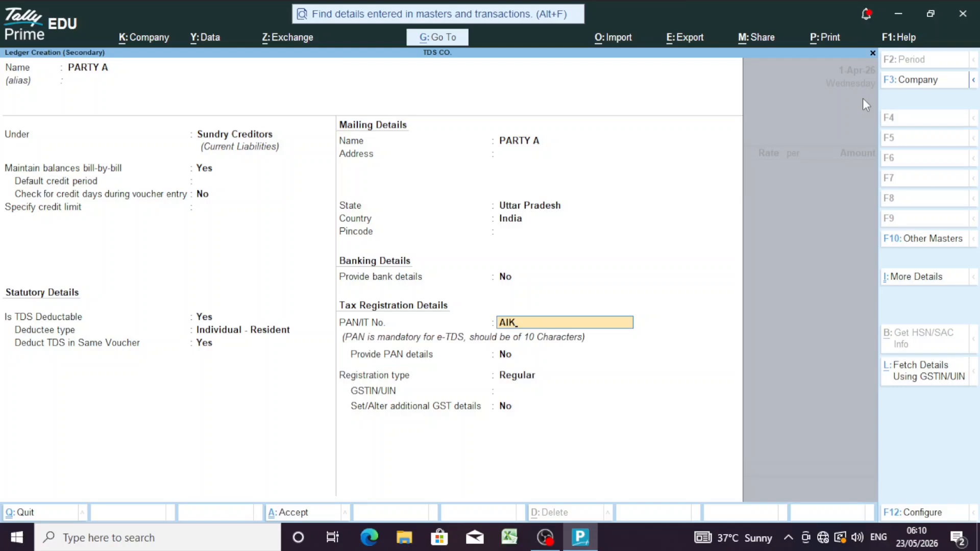
key("Return")
key("Return")
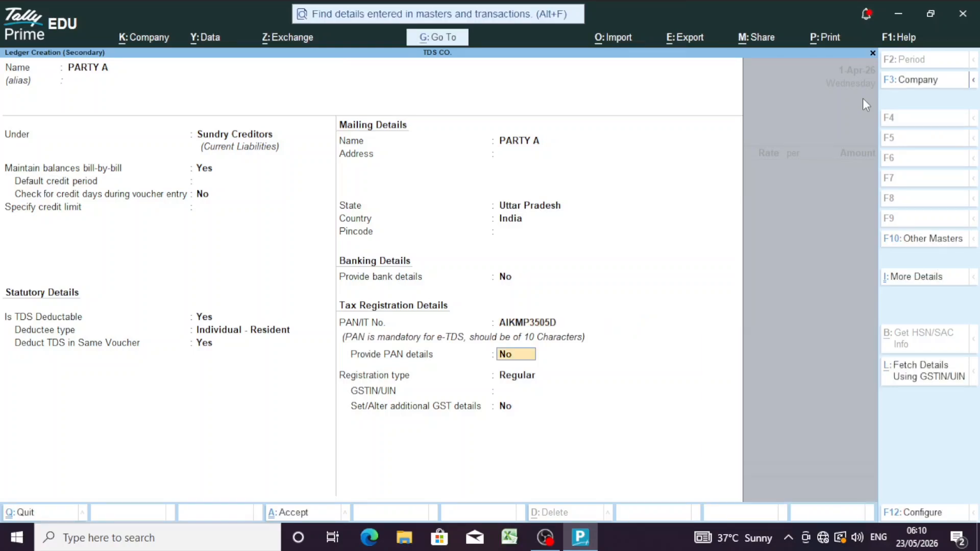
key("Return")
key("Return")
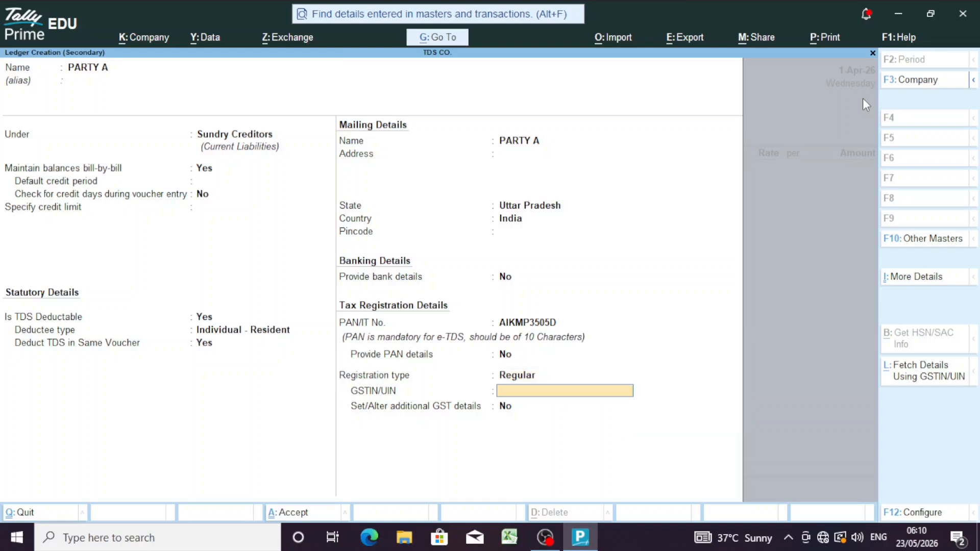
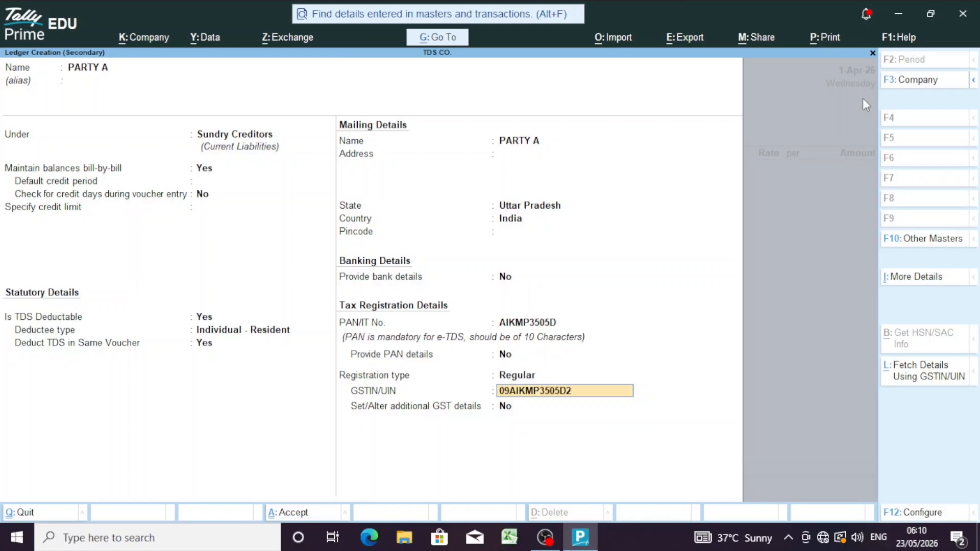
key("Return")
Step: Save PARTY A, accept the party details, and begin a new ledger from the Purchase ledger field
key("Return")
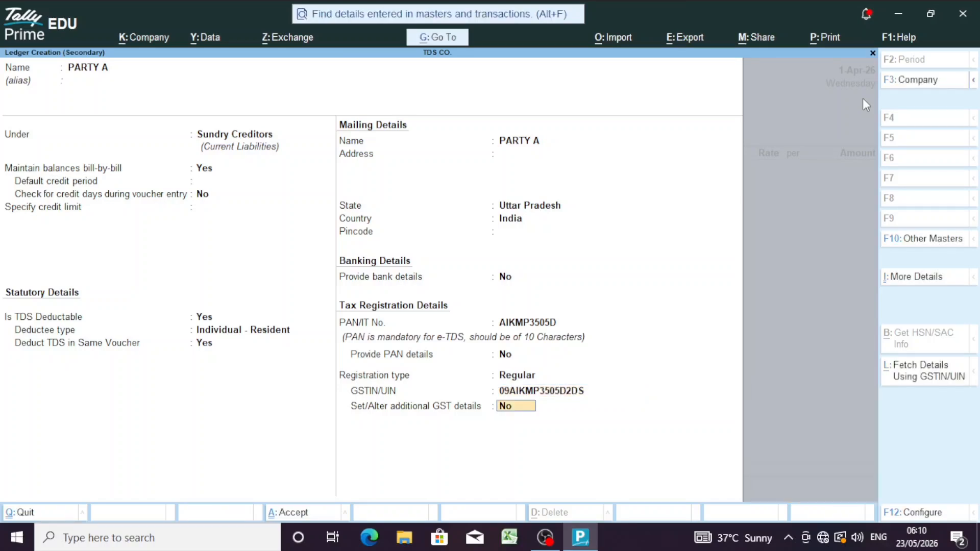
key("Return")
key("Return")
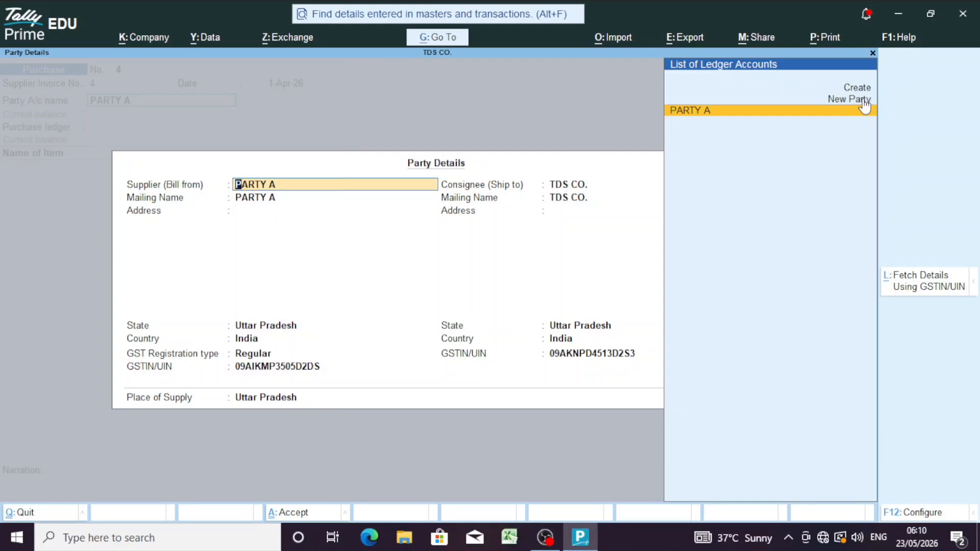
key("ctrl+a")
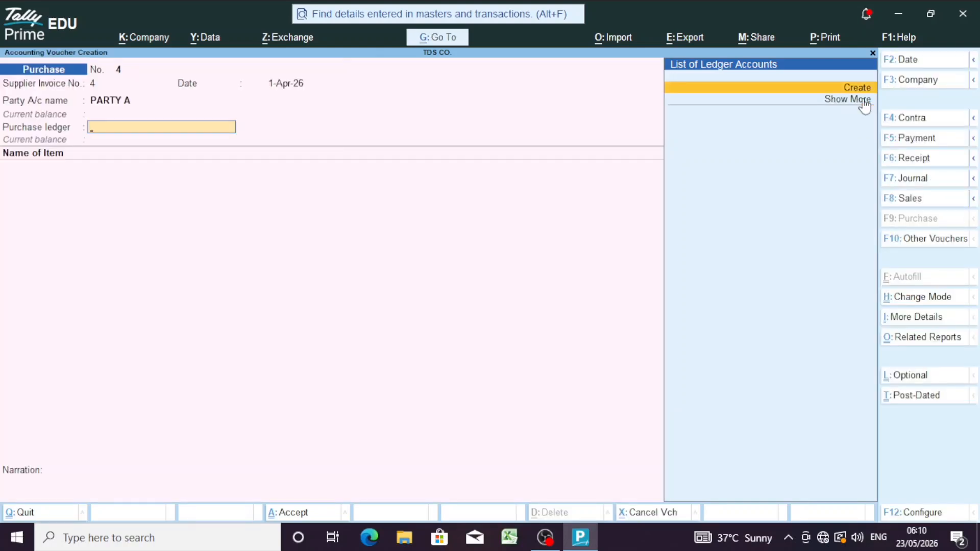
key("Return")
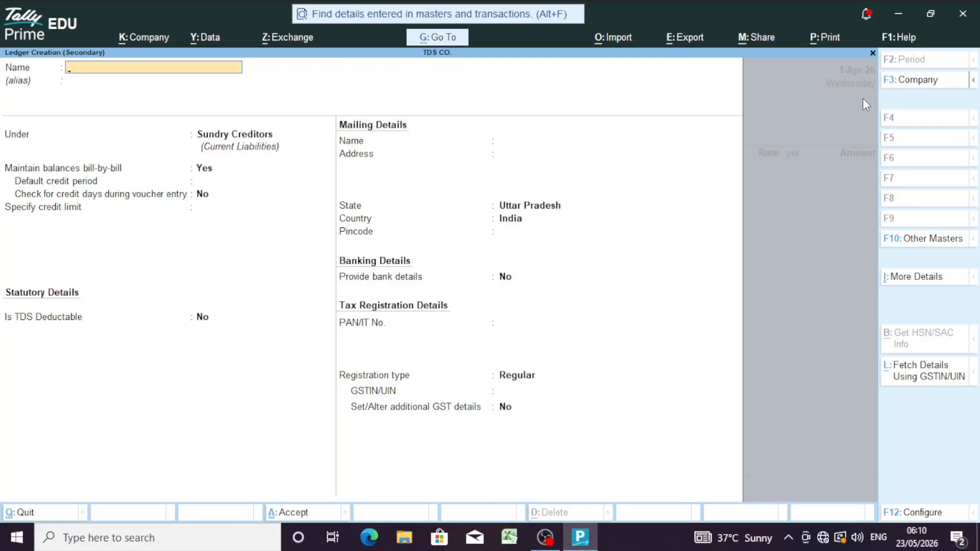
Step: Name the ledger PURCHASE under Purchase Accounts, keeping type and assessable value Not Applicable
type("PURCHASE")
key("Return")
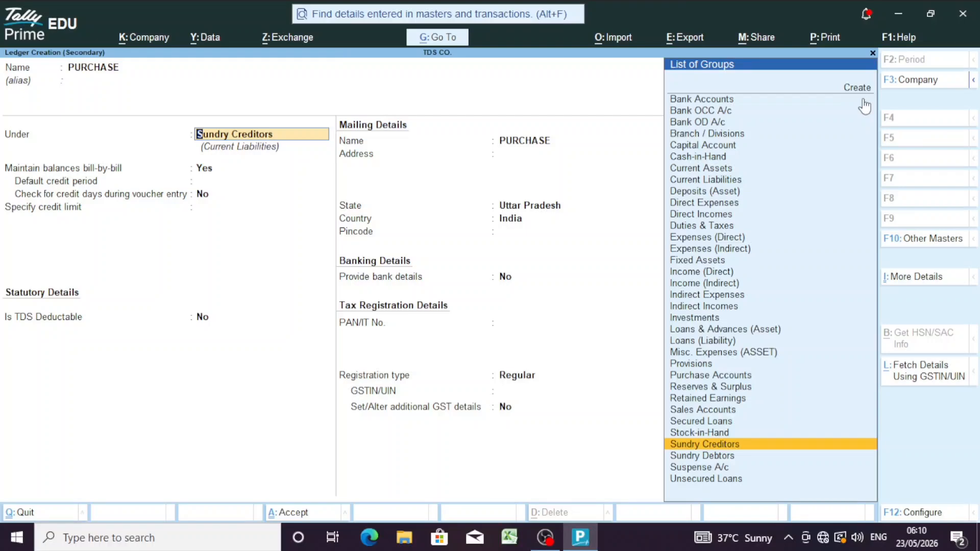
type("PUR")
key("Return")
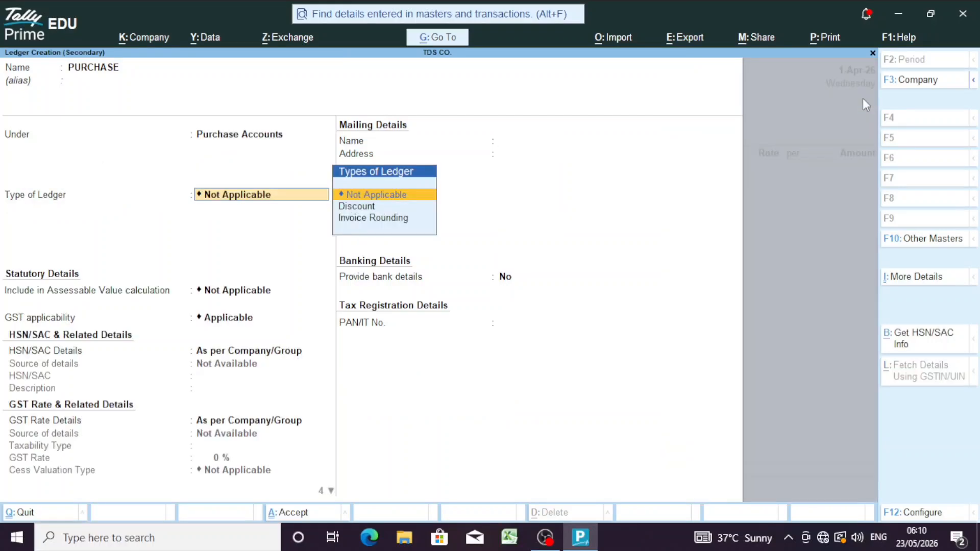
key("Return")
key("Return")
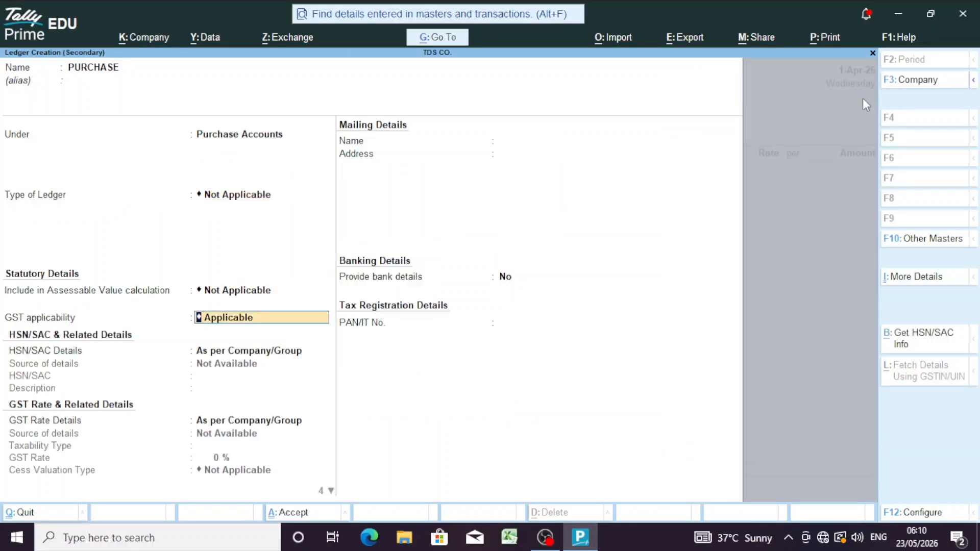
Step: Keep GST applicable, choose Goods as the supply type, and enable other statutory details
key("Return")
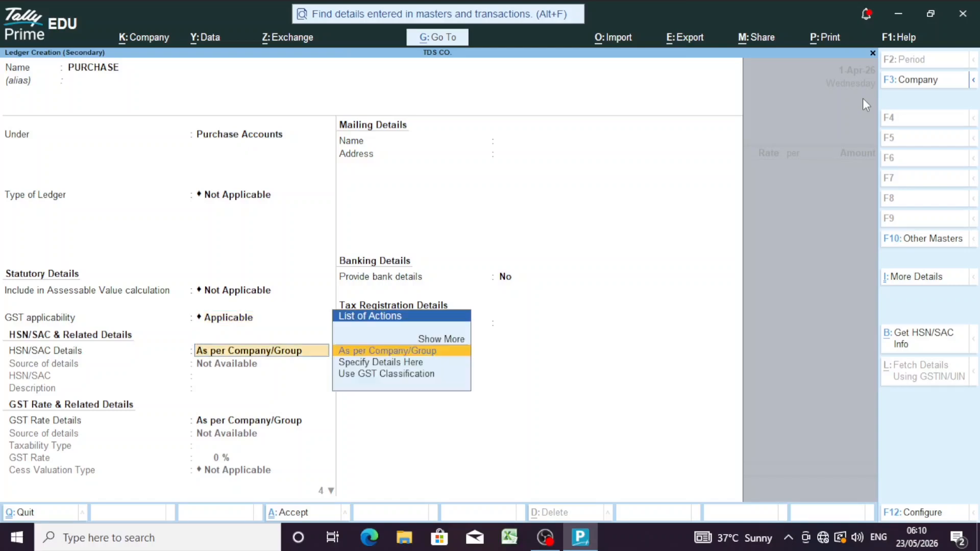
key("Return")
key("Return")
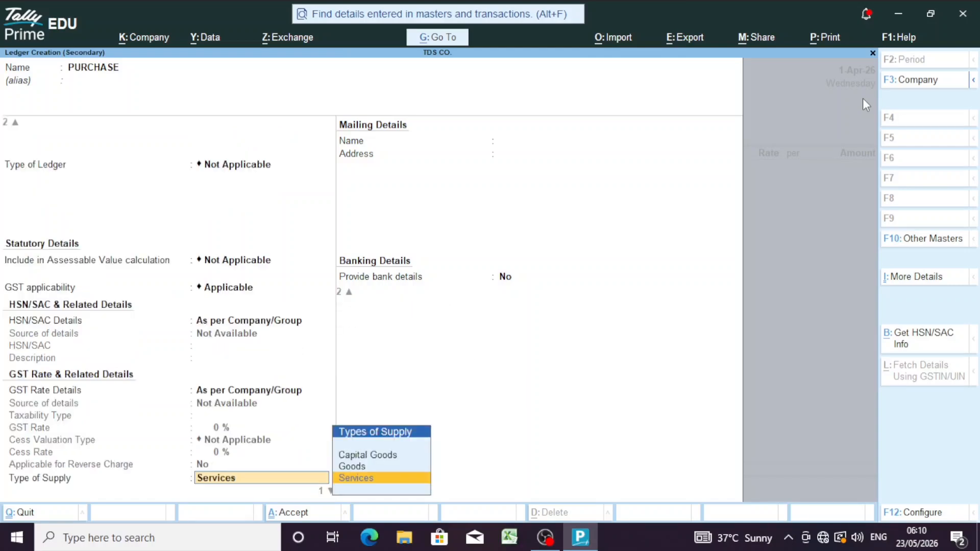
key("Up")
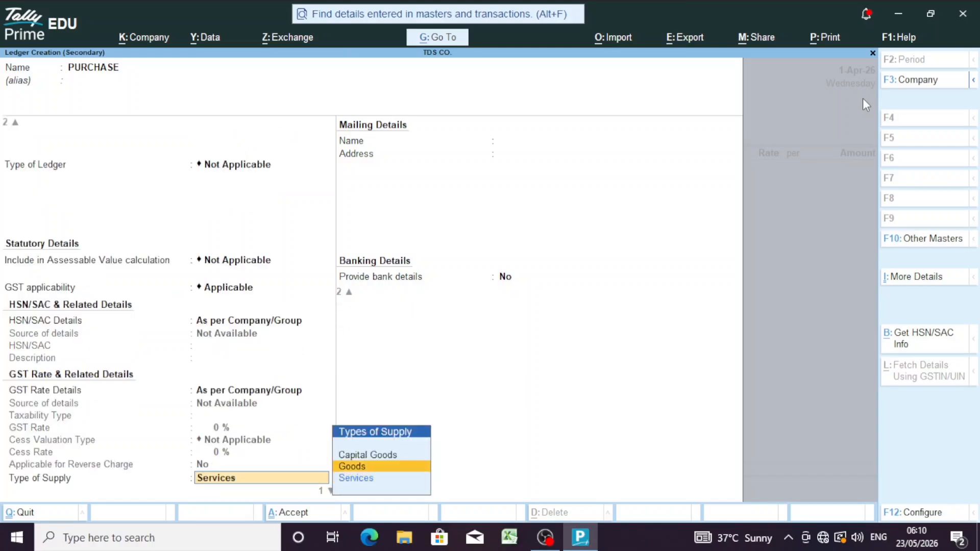
key("Return")
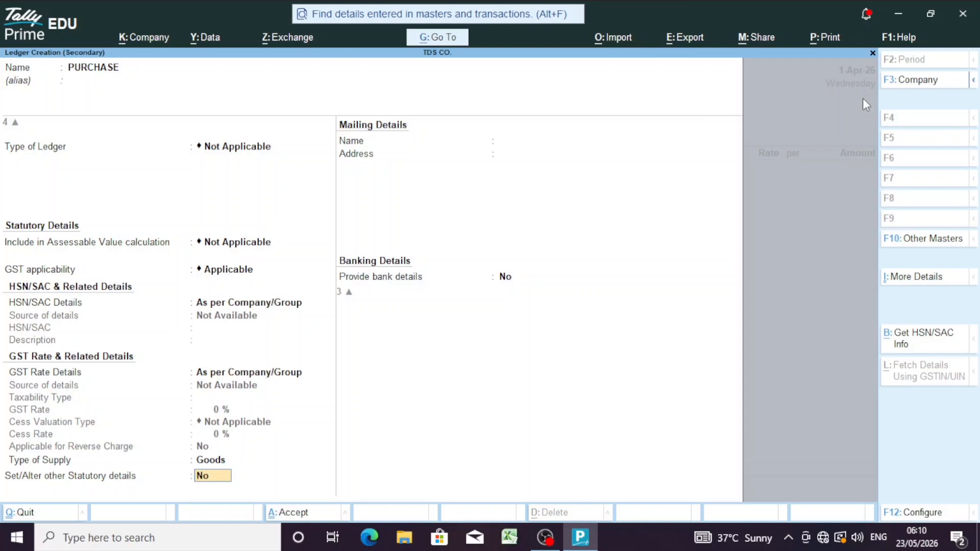
type("Y")
key("Return")
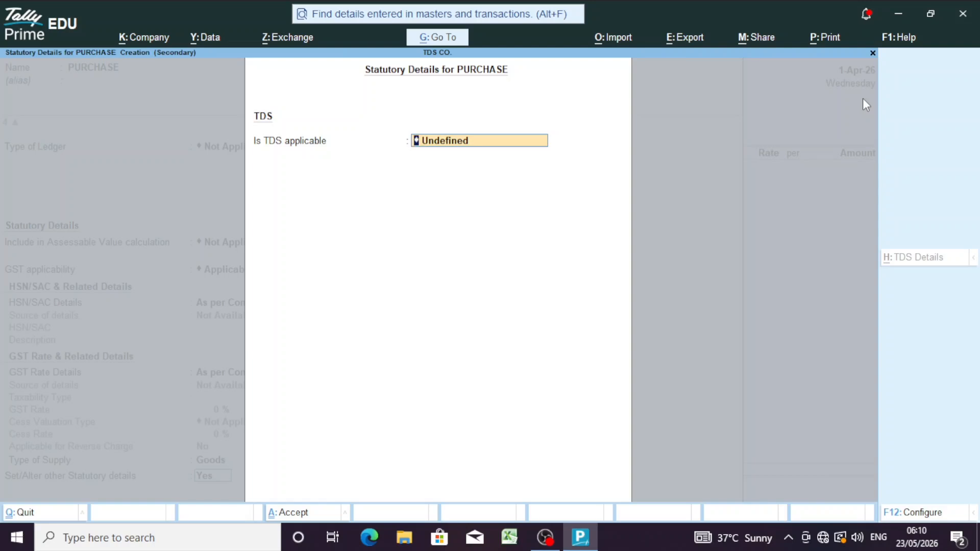
Step: Make TDS Applicable with nature of payment Any, then finish the PURCHASE ledger
key("BackSpace")
key("Down")
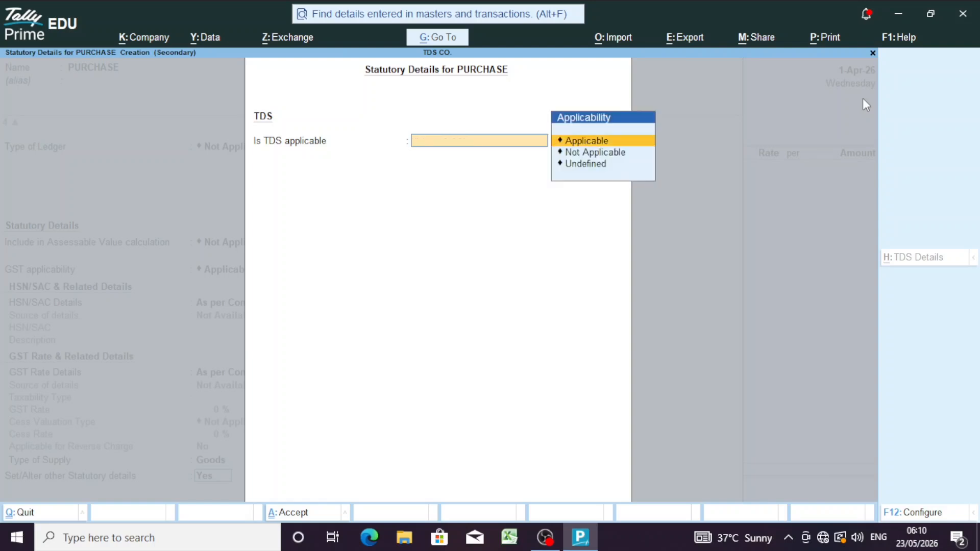
key("Return")
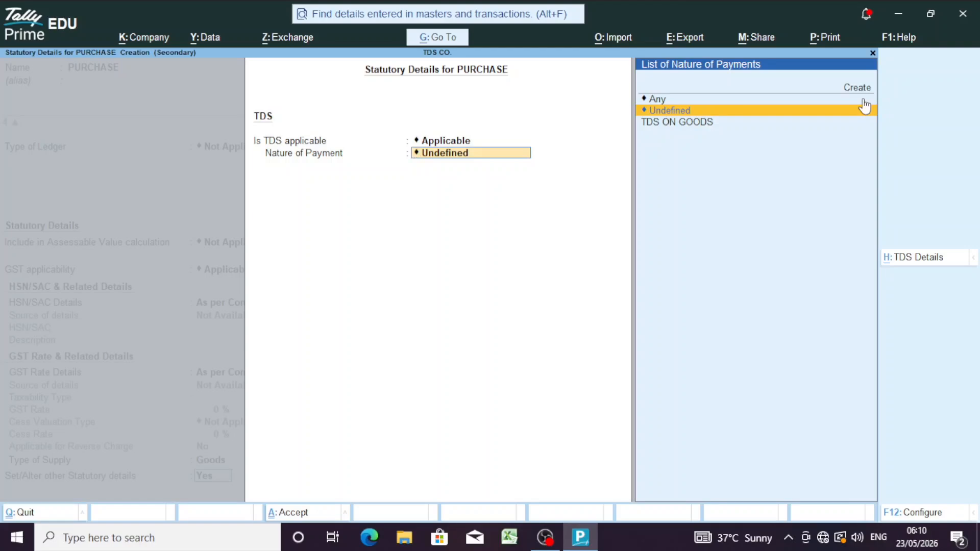
key("Down")
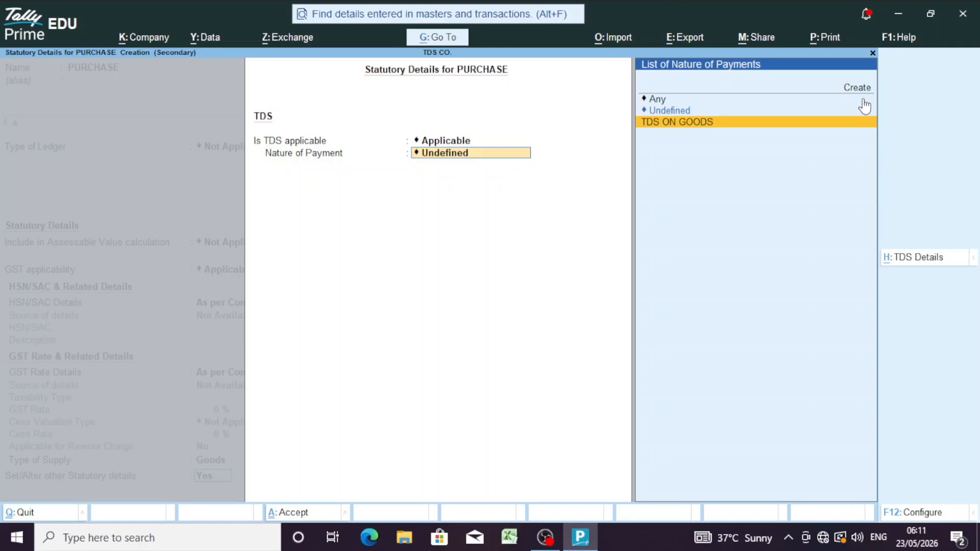
key("Up")
key("Down")
key("Up")
key("Up")
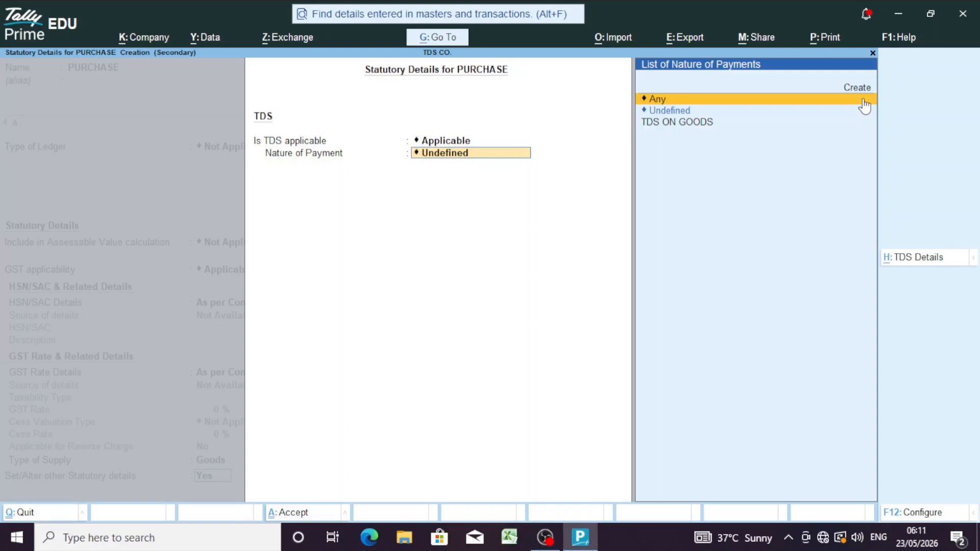
key("Return")
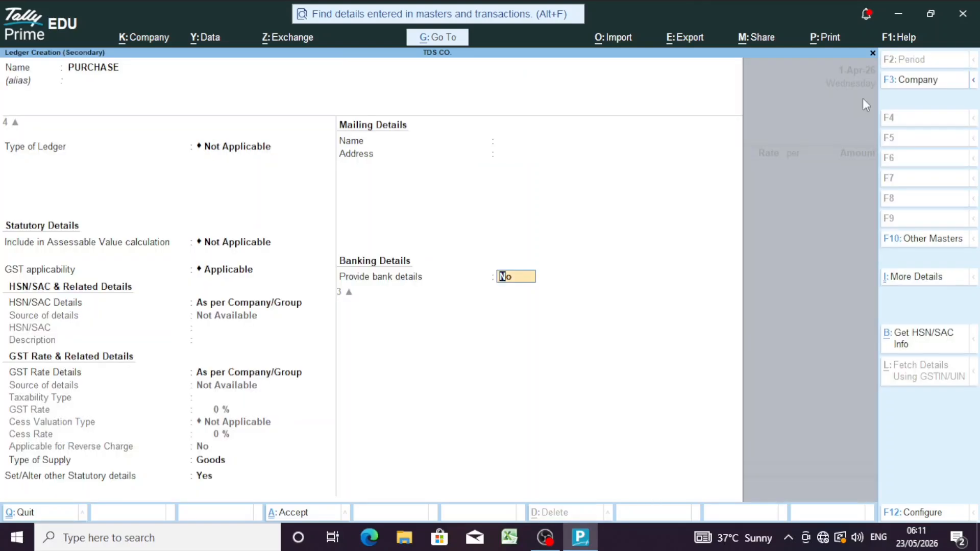
key("Return")
key("Return")
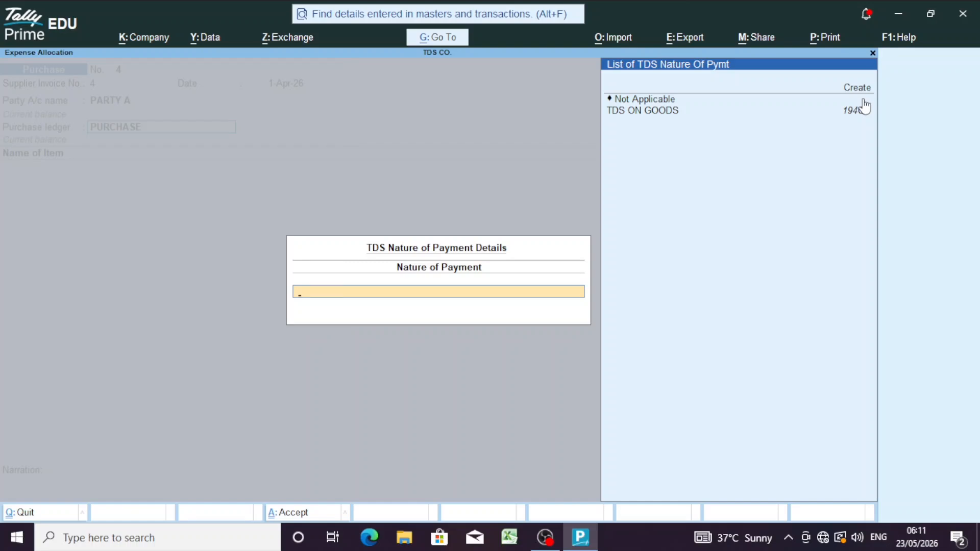
Step: Select TDS ON GOODS as the nature of payment and start a new stock item
key("Down")
key("Down")
key("Down")
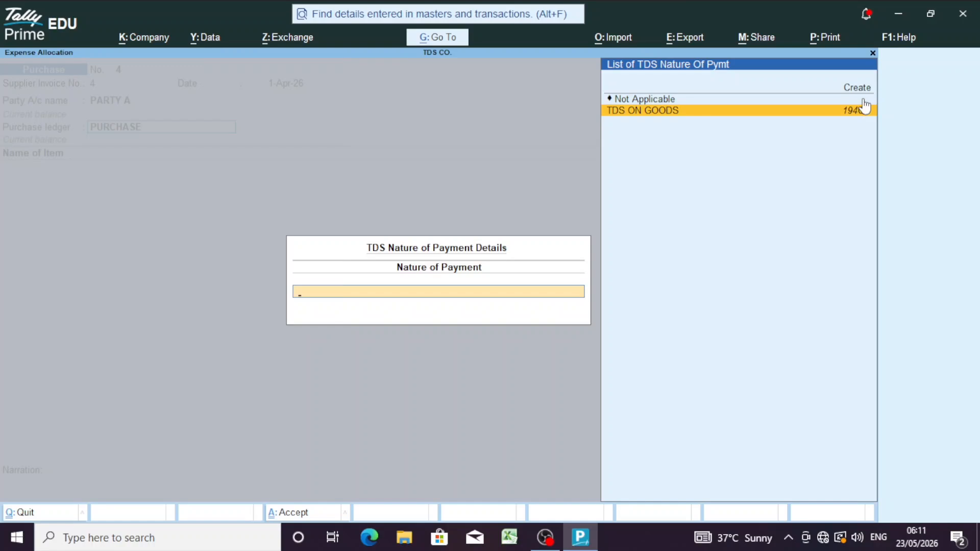
key("Return")
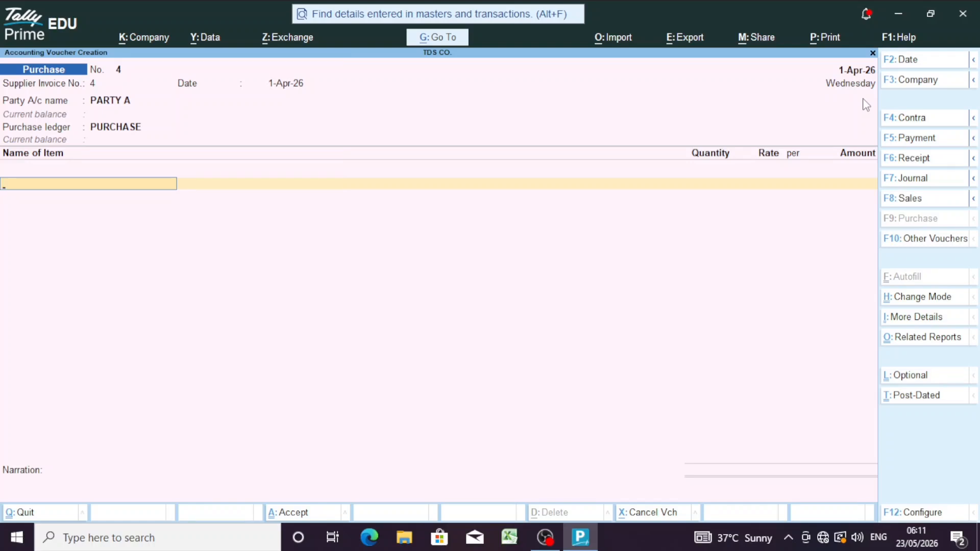
key("alt")
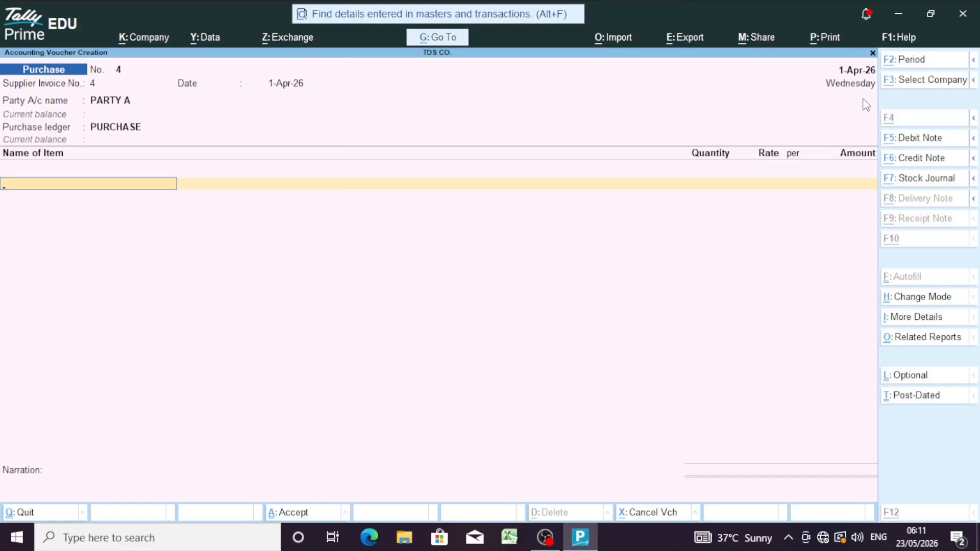
key("alt+c")
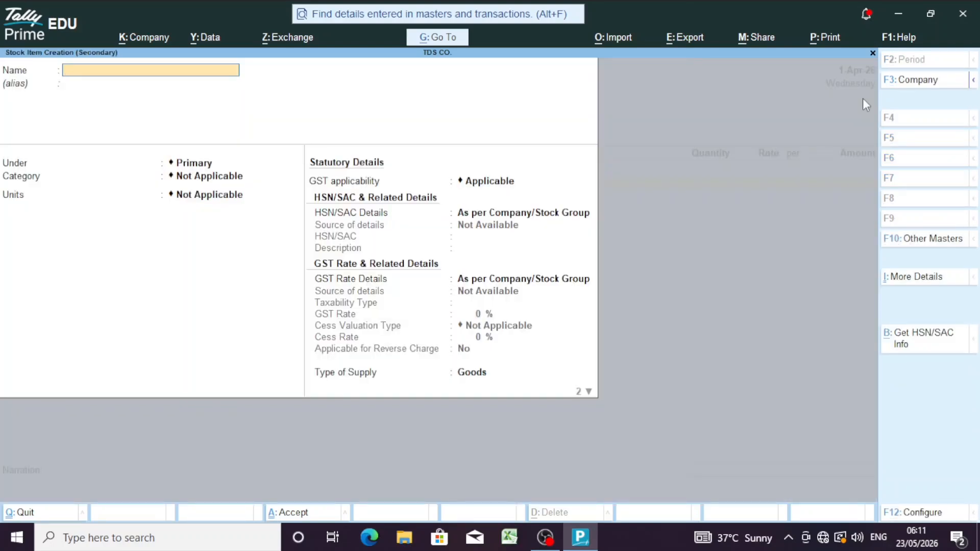
Step: Select the existing IRON SCRAP item on the voucher line and open it for alteration
type("IRON SCRAP")
key("Return")
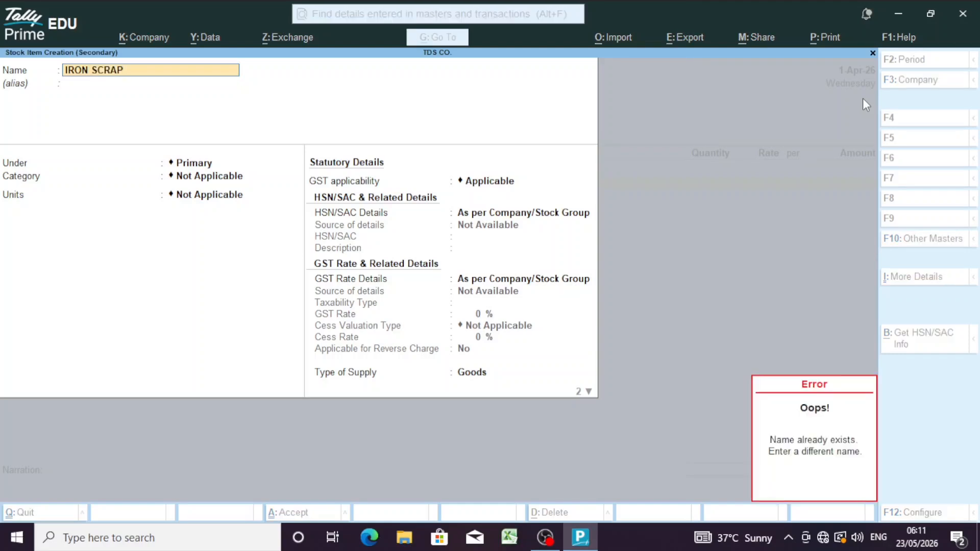
key("Escape")
key("Escape")
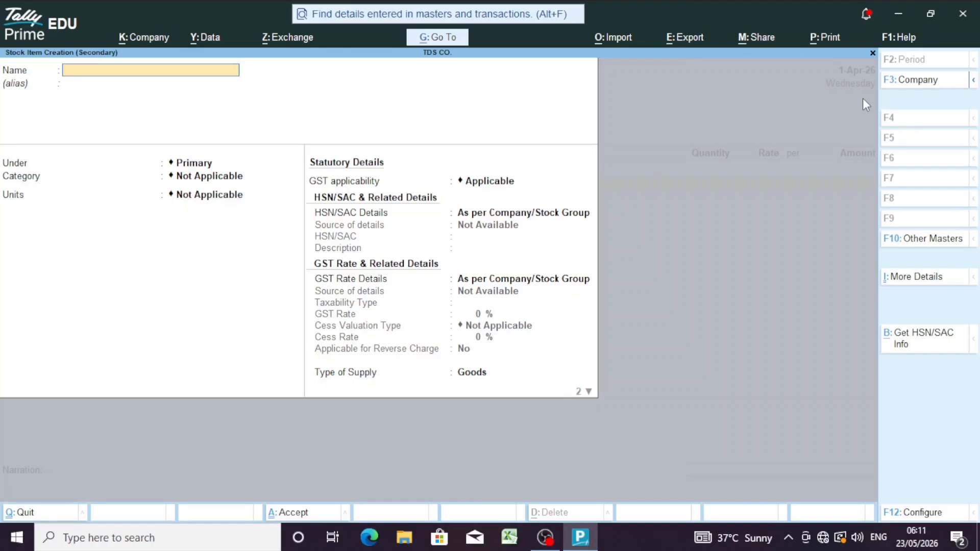
key("Escape")
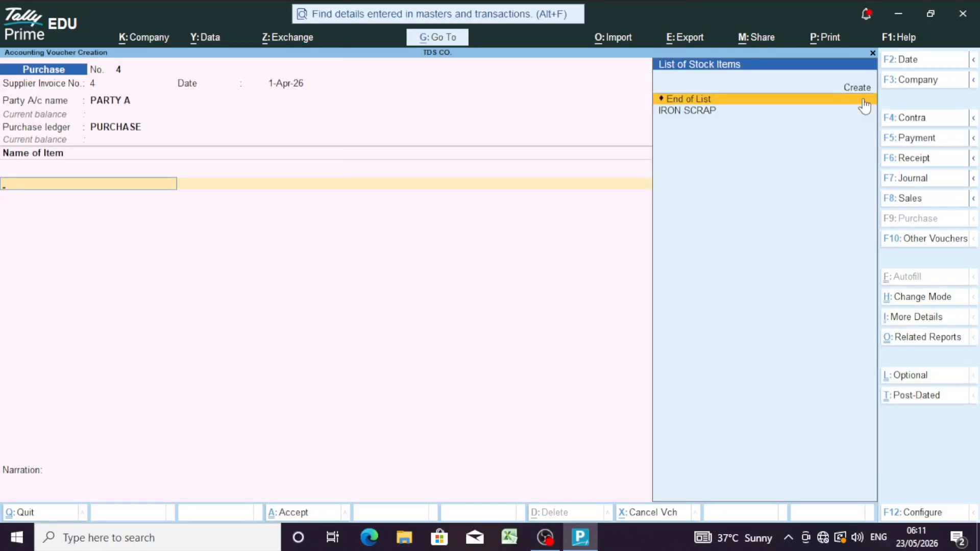
left_click(866, 108)
key("BackSpace")
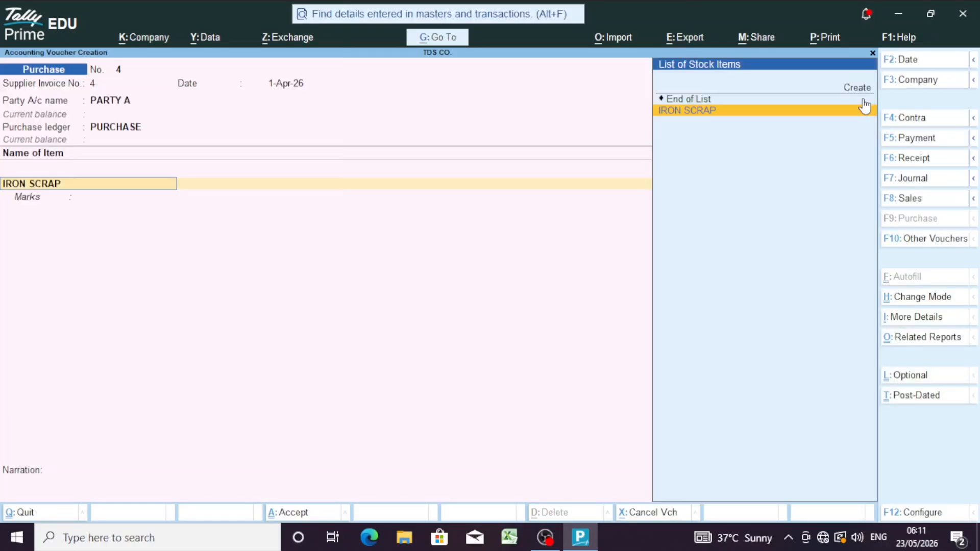
key("ctrl+Return")
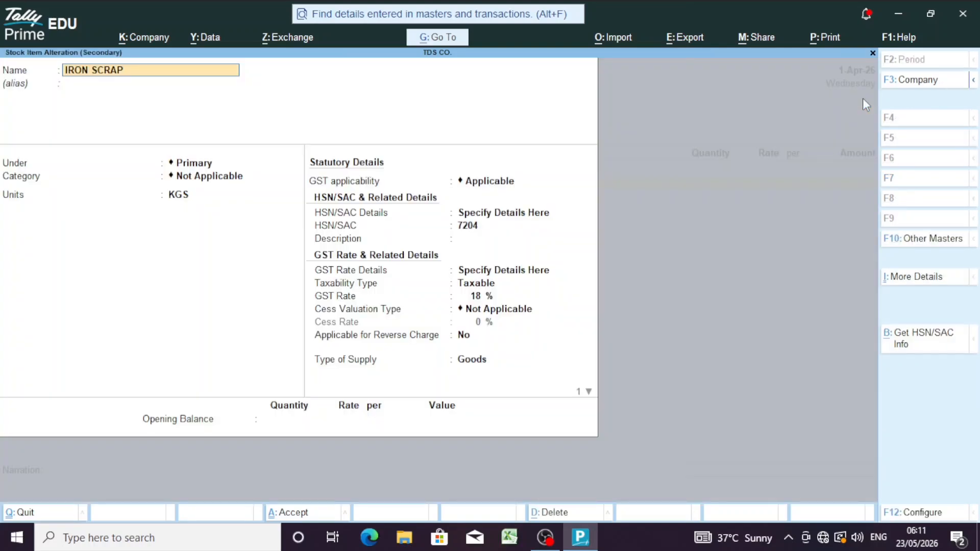
Step: Confirm IRON SCRAP's HSN 7204, Taxable, 18% GST, no cess and Goods supply, and accept it
key("Return")
key("Return")
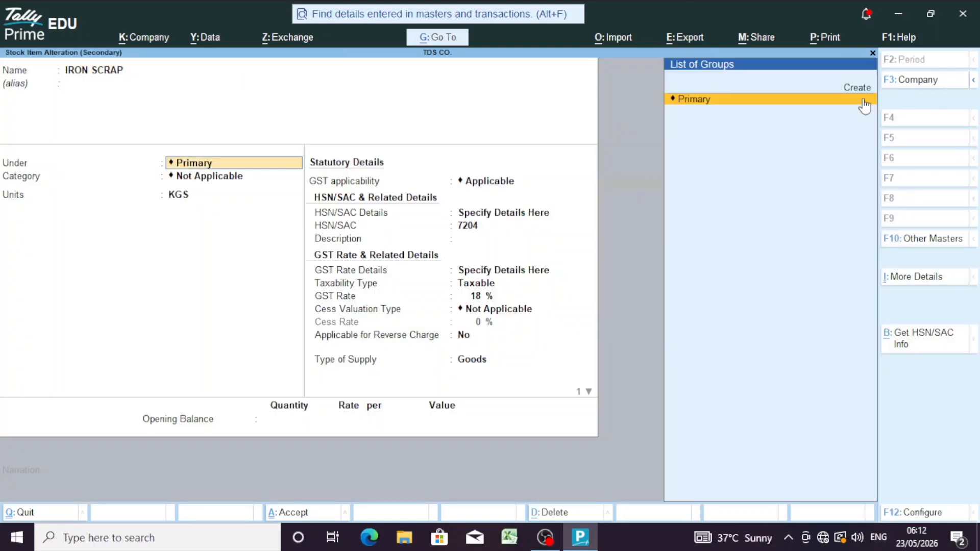
key("Return")
key("Return")
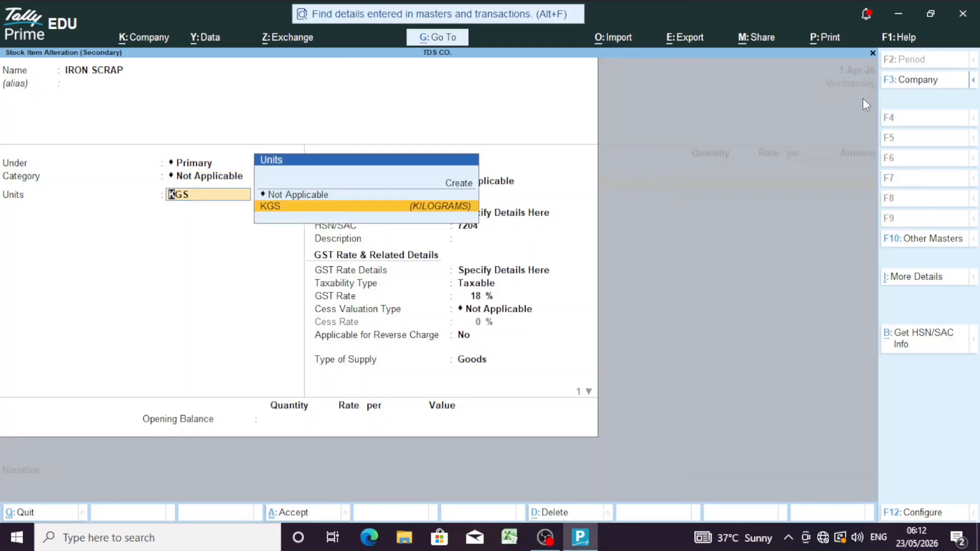
key("Return")
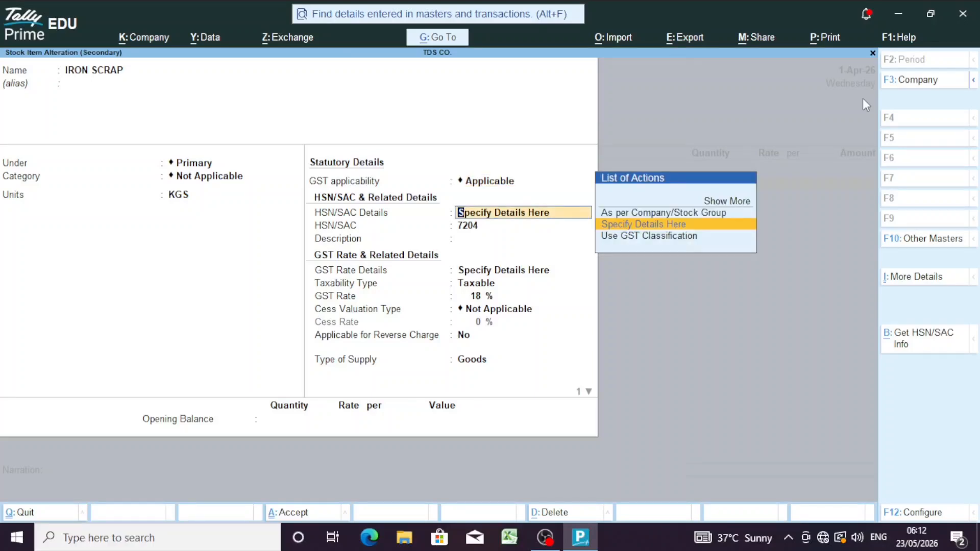
key("Down")
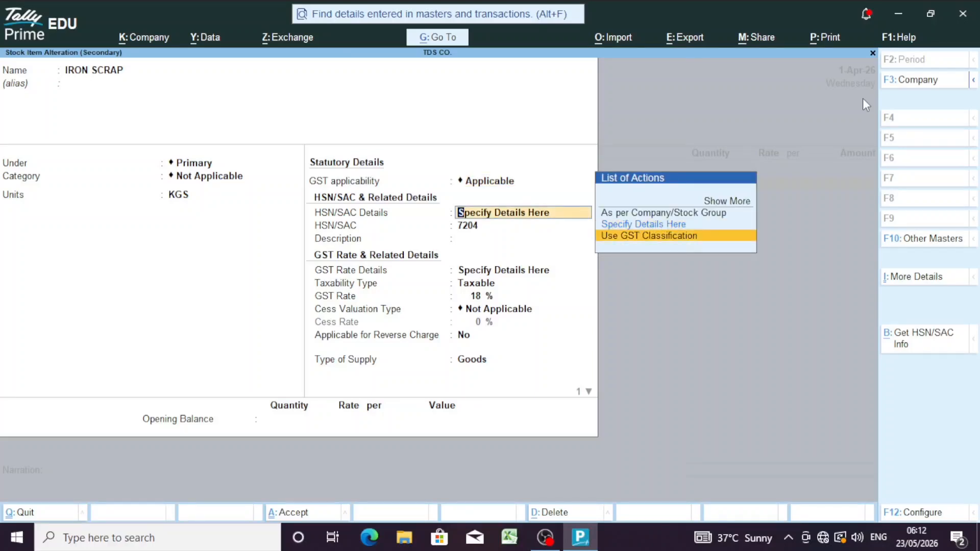
key("Up")
key("Return")
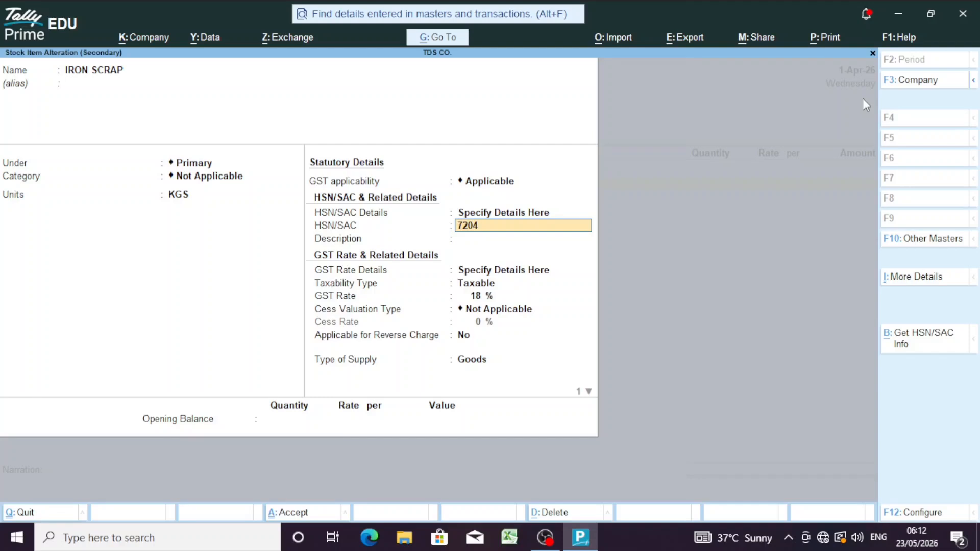
key("Return")
key("Return")
key("Return")
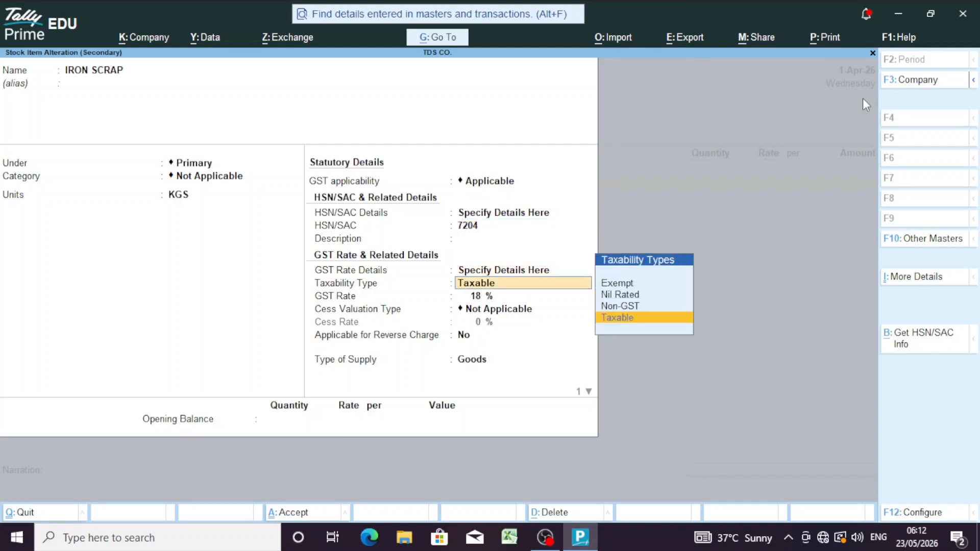
key("Return")
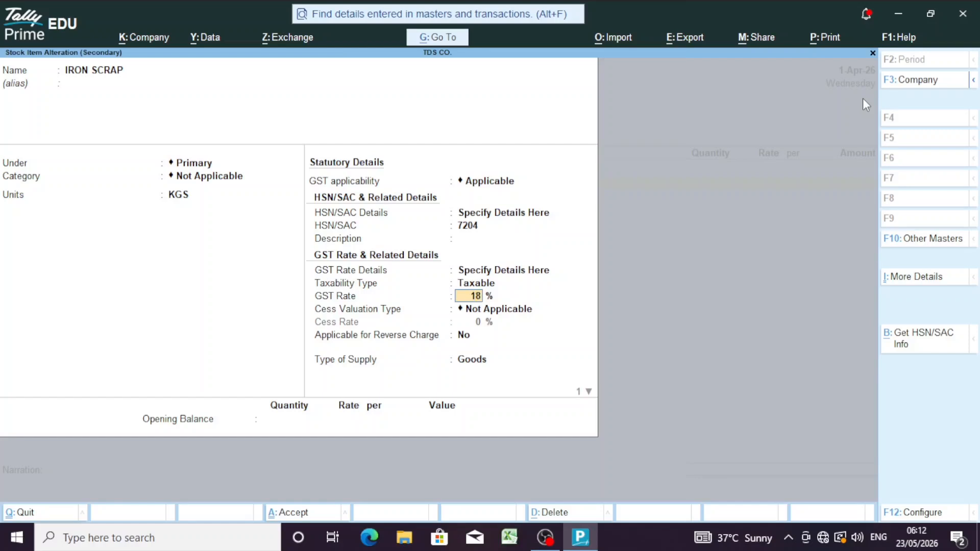
key("Return")
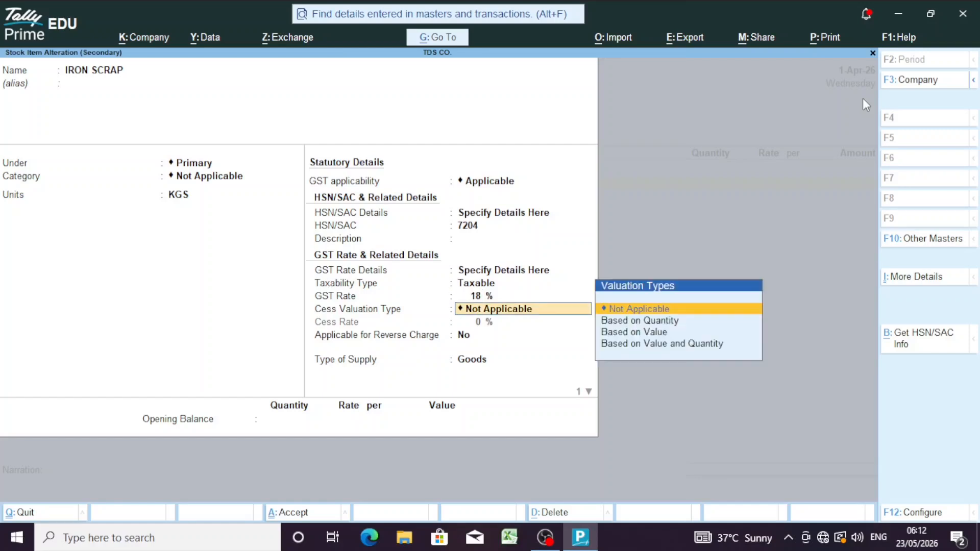
key("Return")
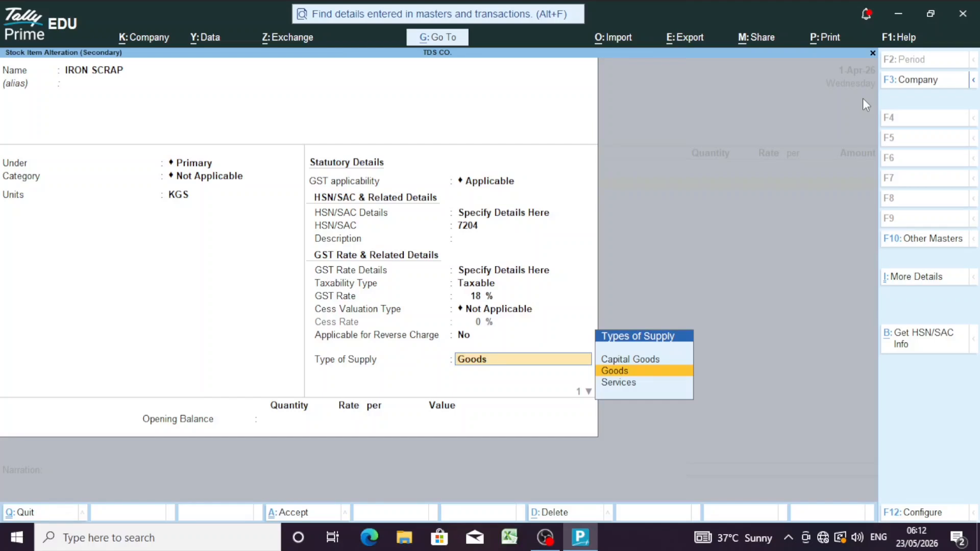
key("Return")
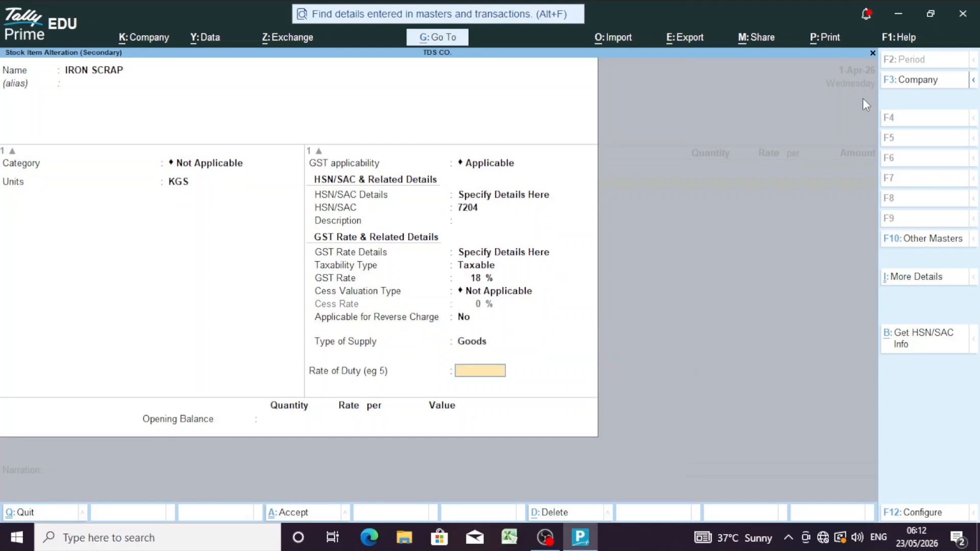
key("Return")
key("Return")
key("Return")
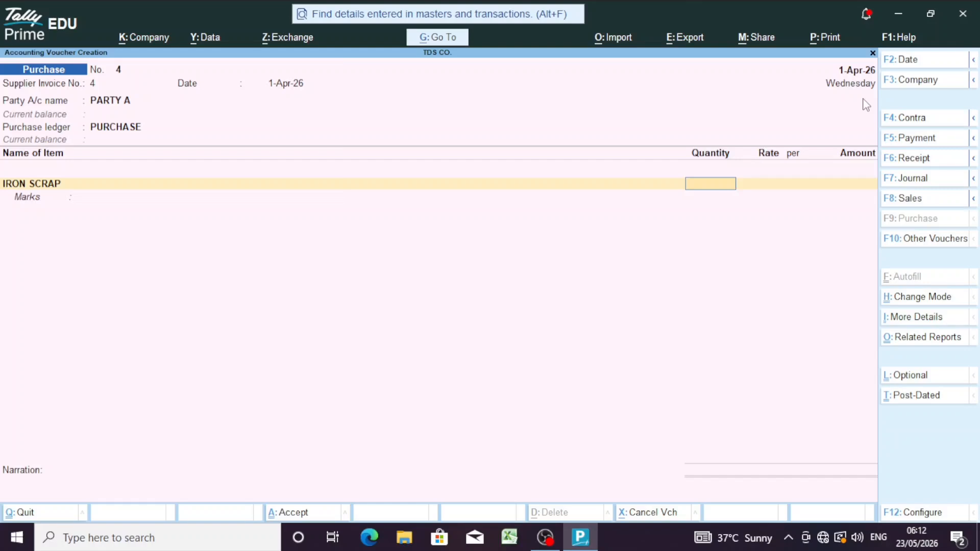
Step: Enter 7,000 KGS of IRON SCRAP with amount 70,00,000 and move to a new line
type("70000")
key("BackSpace")
key("Return")
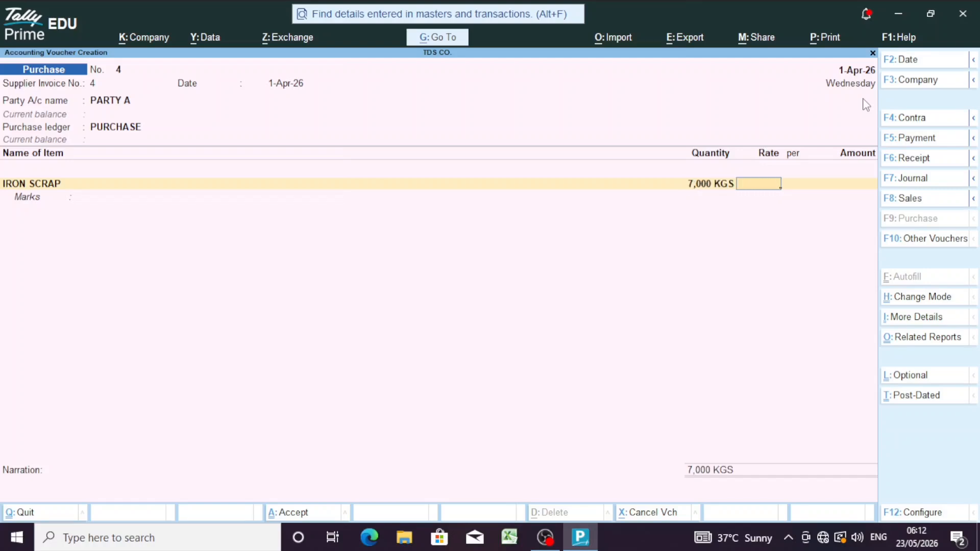
key("Return")
key("Return")
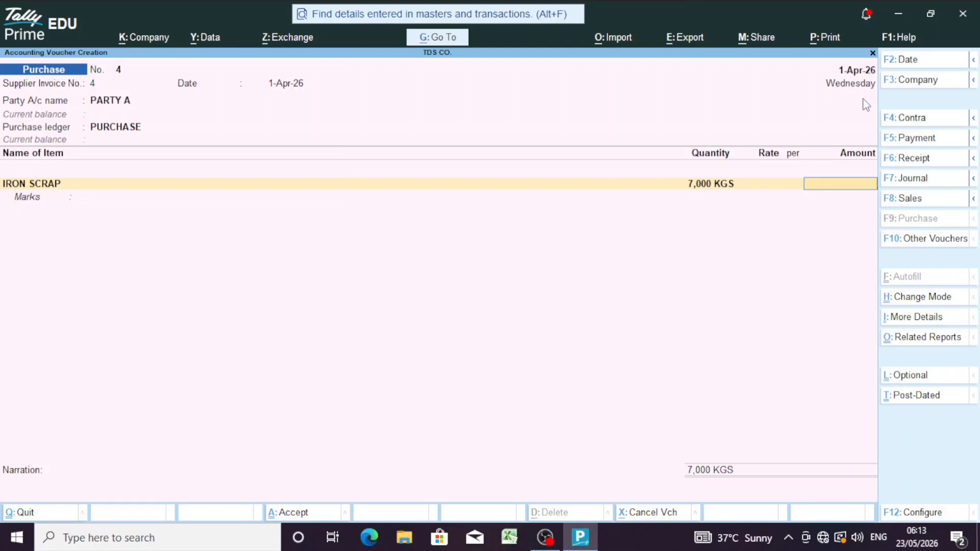
type("7")
type("0,00,00")
type("0")
key("Return")
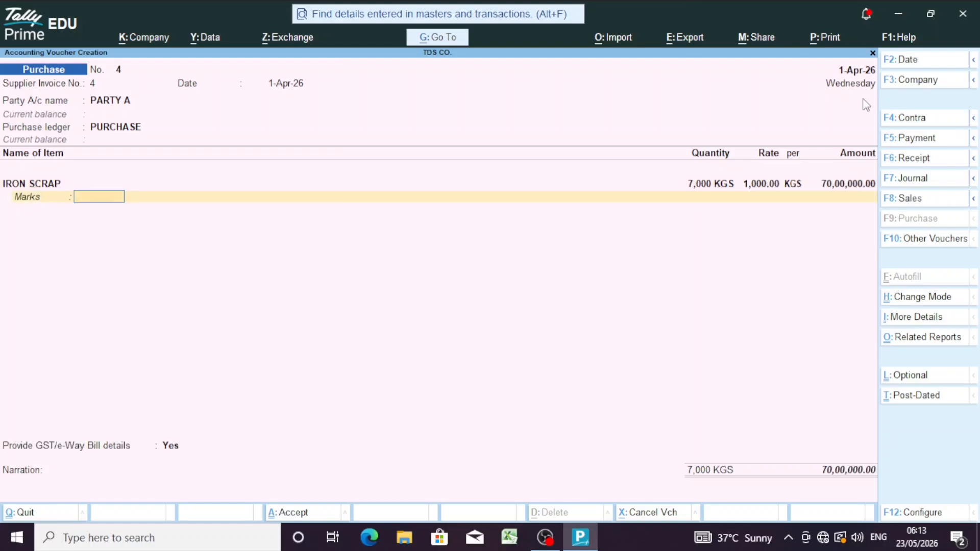
key("Return")
key("Return")
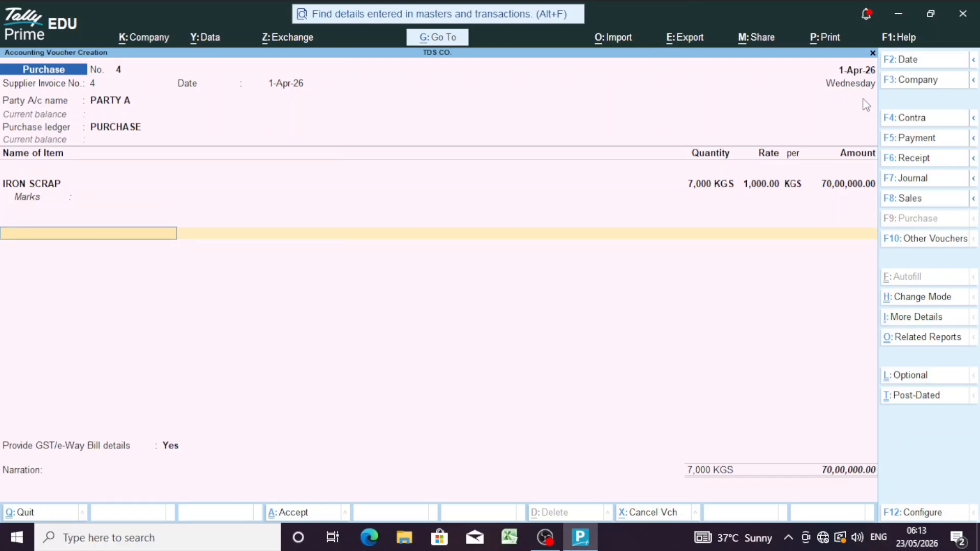
key("ctrl")
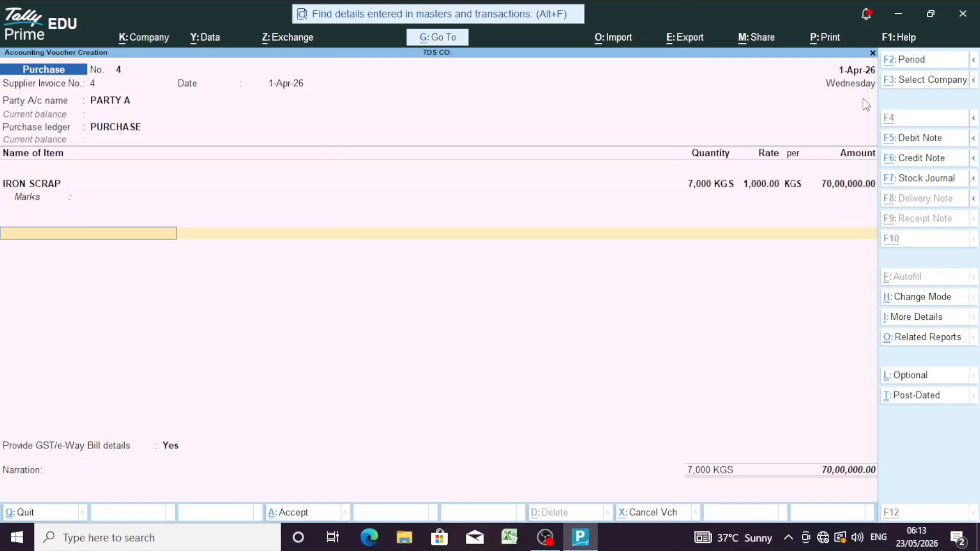
Step: Create a CGST ledger under Duties & Taxes with GST duty type and CGST tax type
key("alt+c")
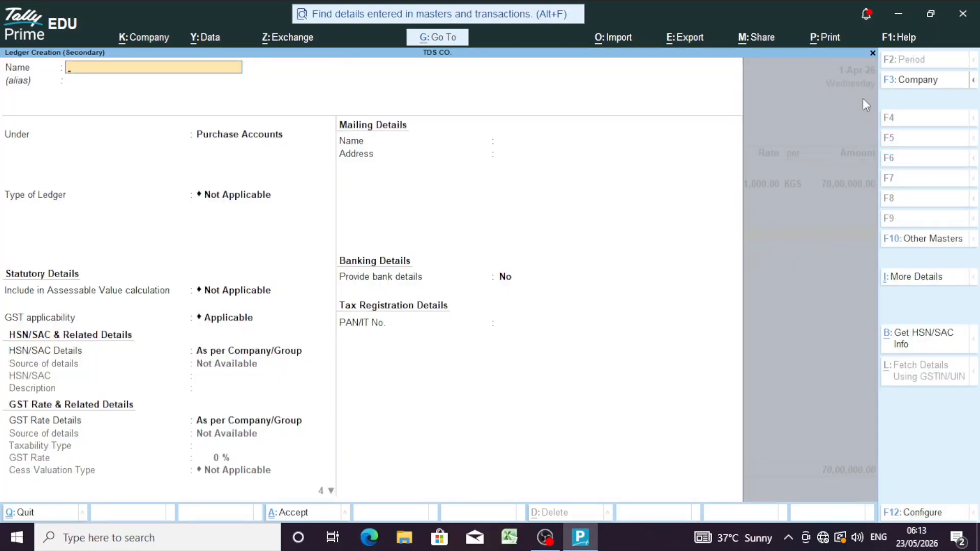
type("CGST")
key("Return")
key("Return")
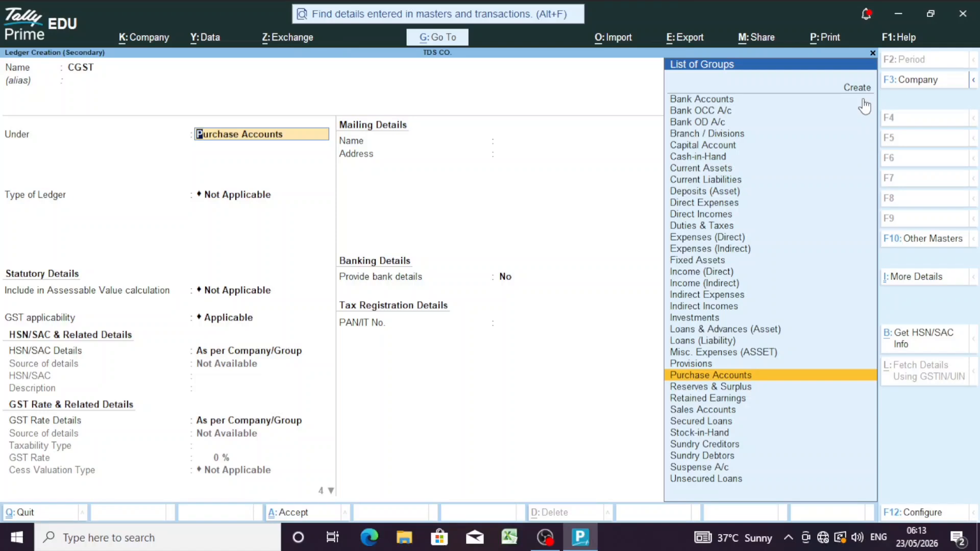
type("DU")
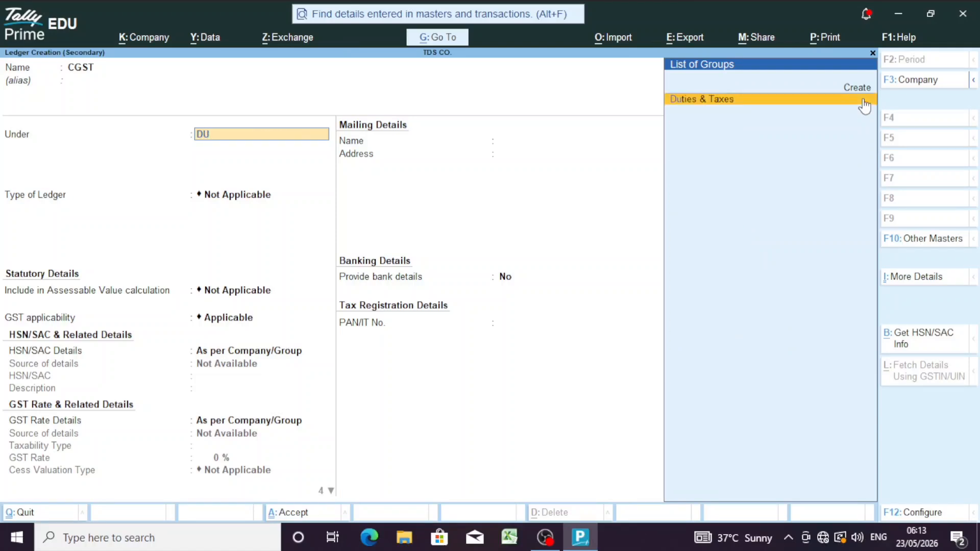
left_click(863, 101)
key("Up")
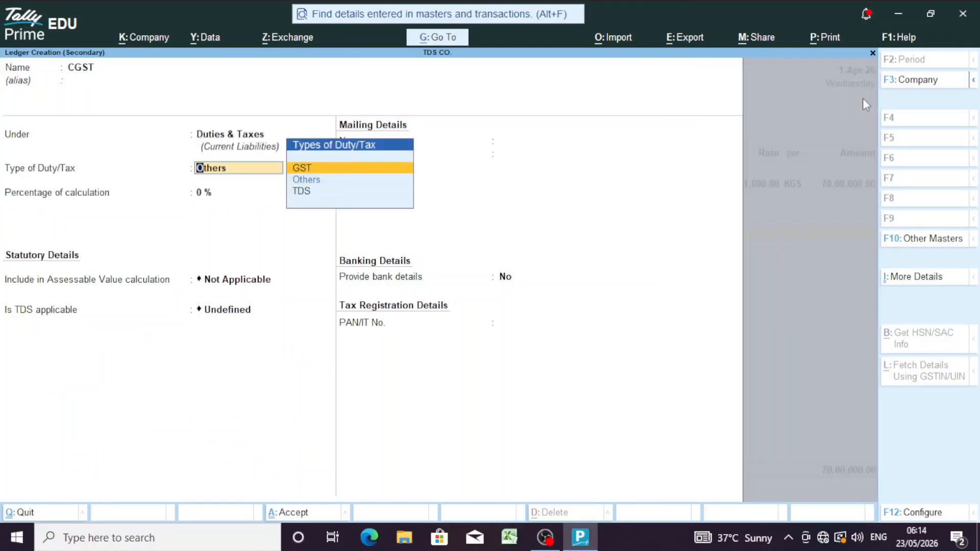
key("Return")
key("Down")
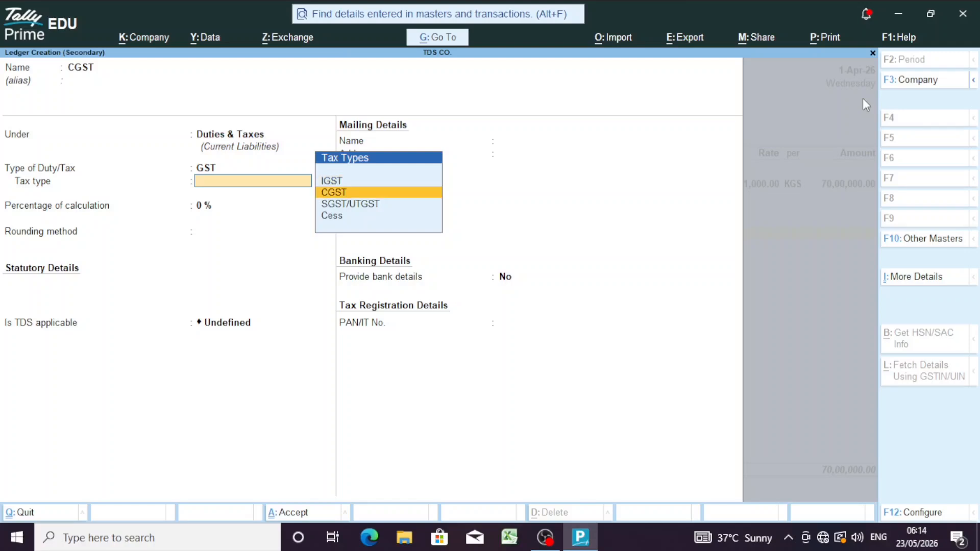
key("Return")
Step: Set Normal Rounding with limit 1 and TDS Not Applicable, then add CGST at 6,30,000.00
key("Return")
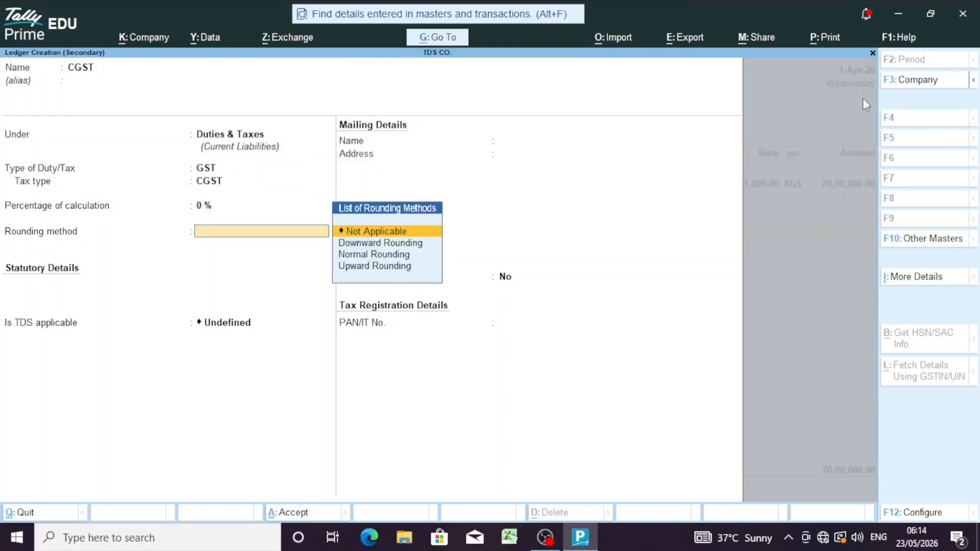
key("Down")
key("Down")
key("Return")
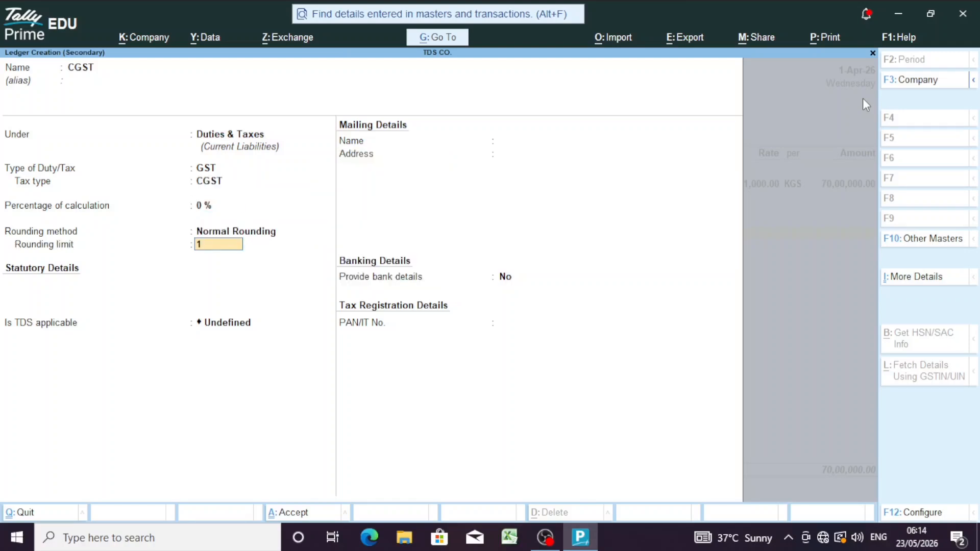
key("Return")
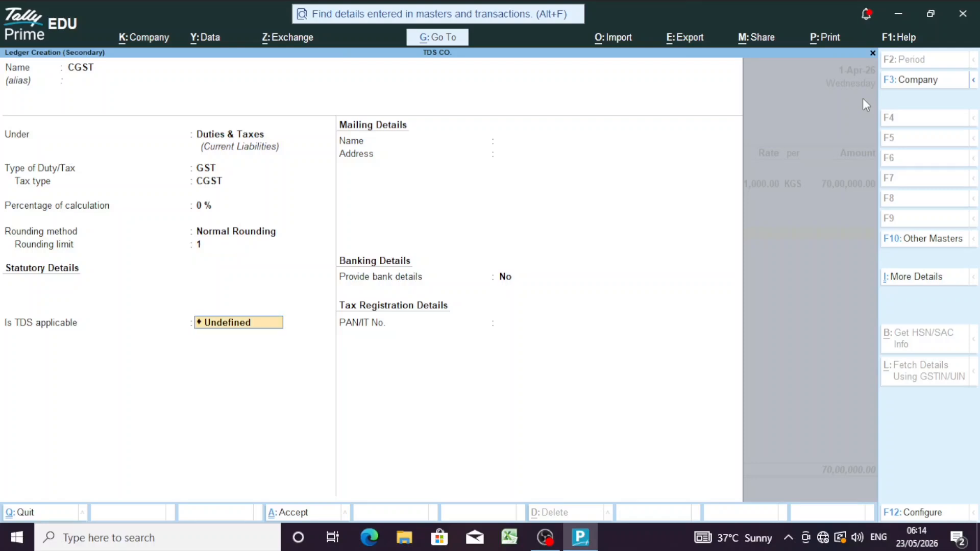
key("Down")
key("Down")
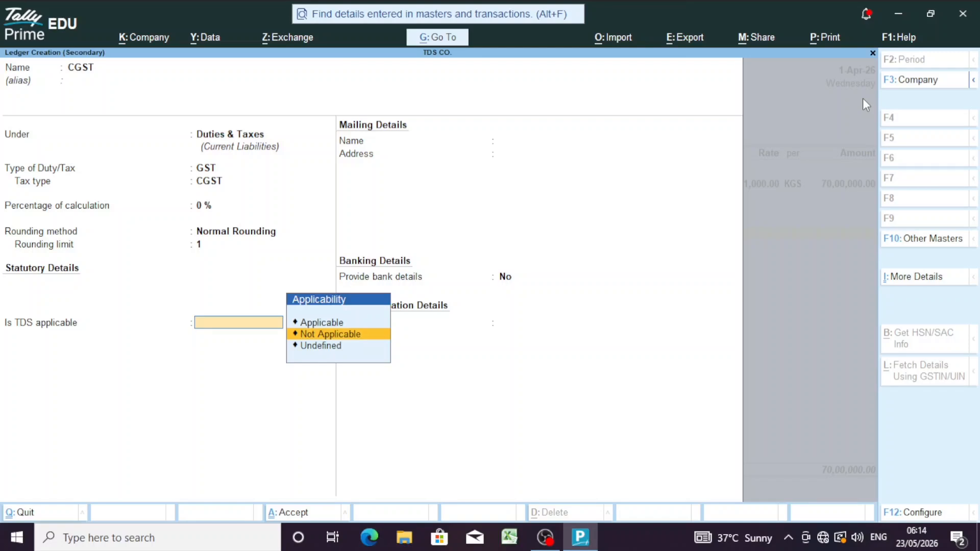
key("Return")
key("Return")
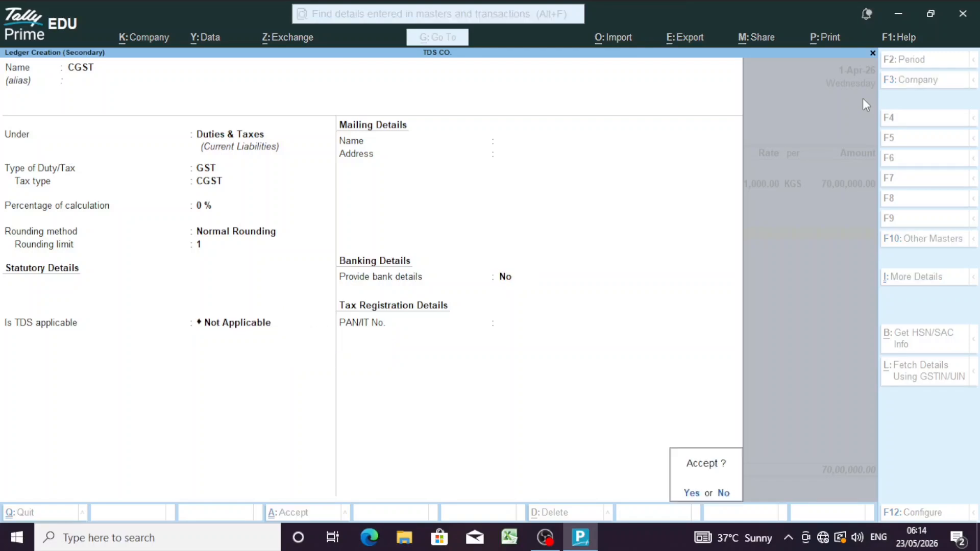
key("Return")
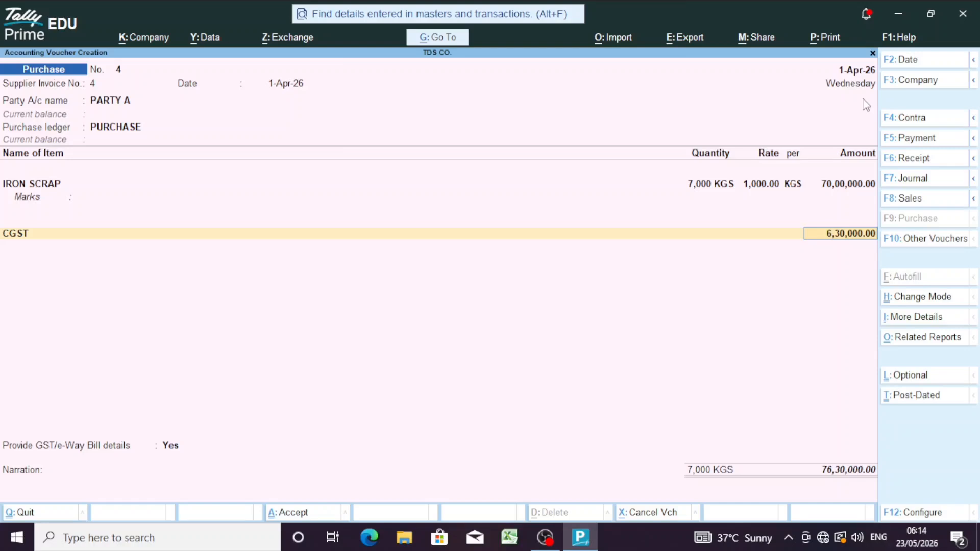
key("Return")
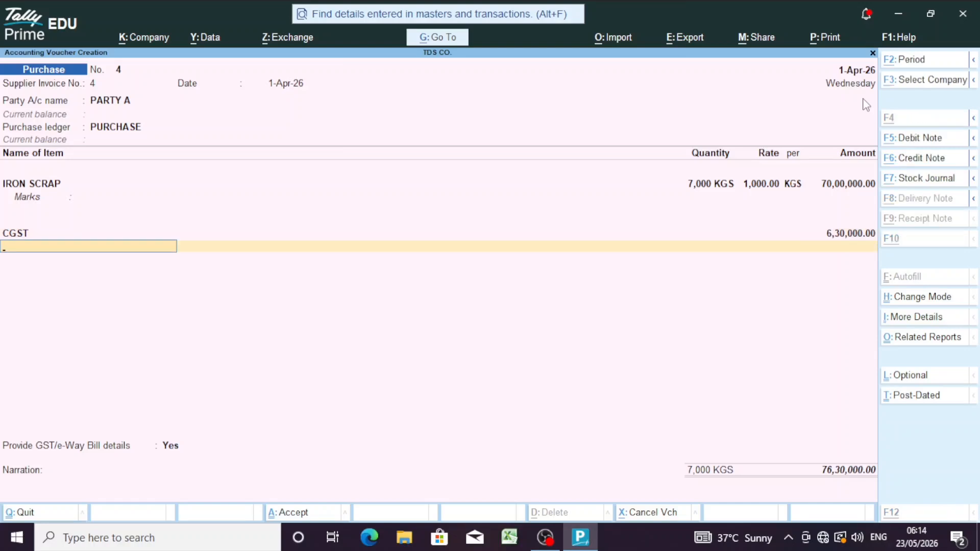
Step: Create an SGST ledger under Duties & Taxes with GST duty type and SGST/UTGST tax type
key("alt+c")
type("SGST")
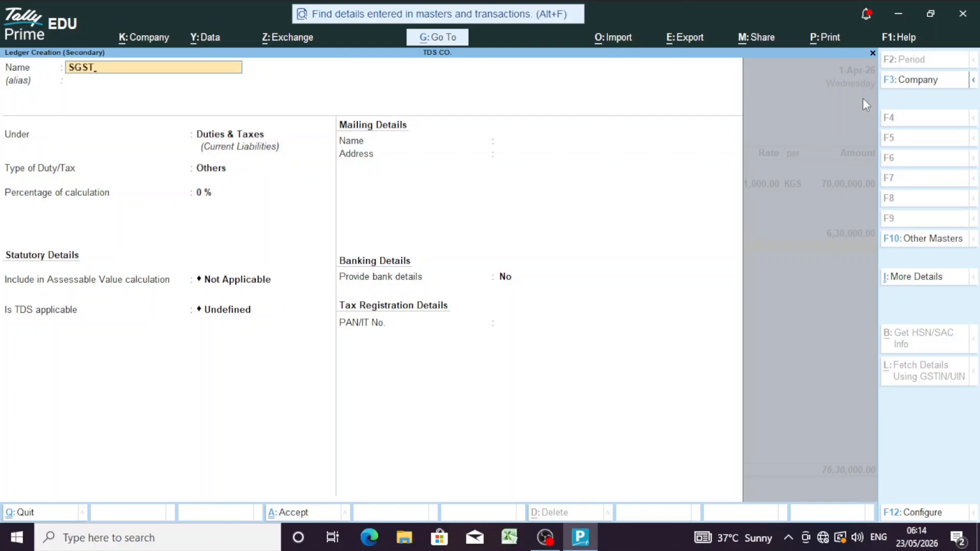
key("Return")
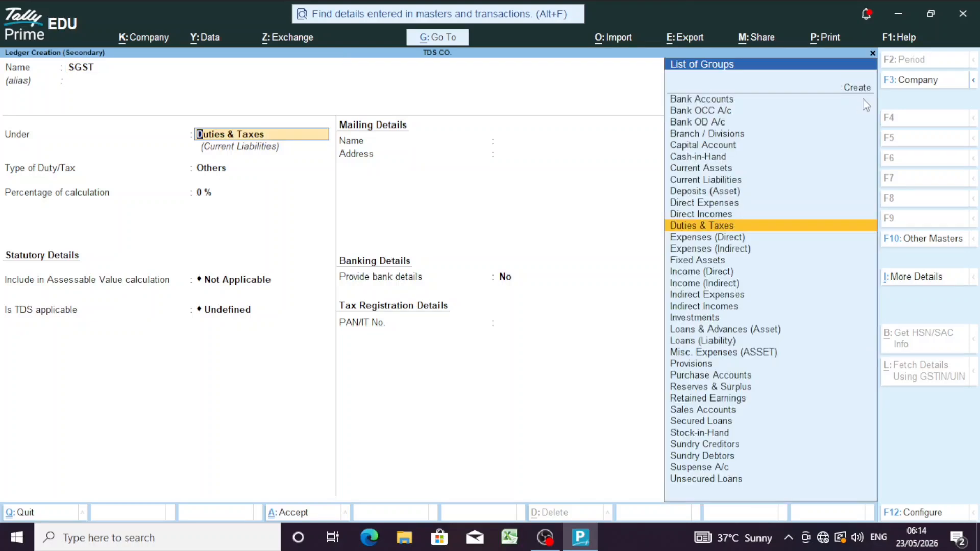
key("Return")
key("Up")
key("Return")
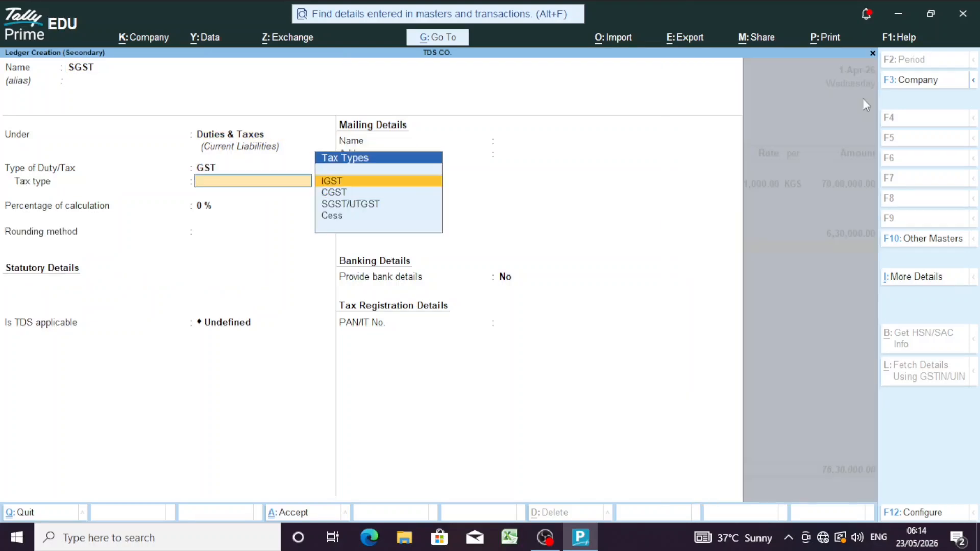
key("Down")
key("Down")
key("Return")
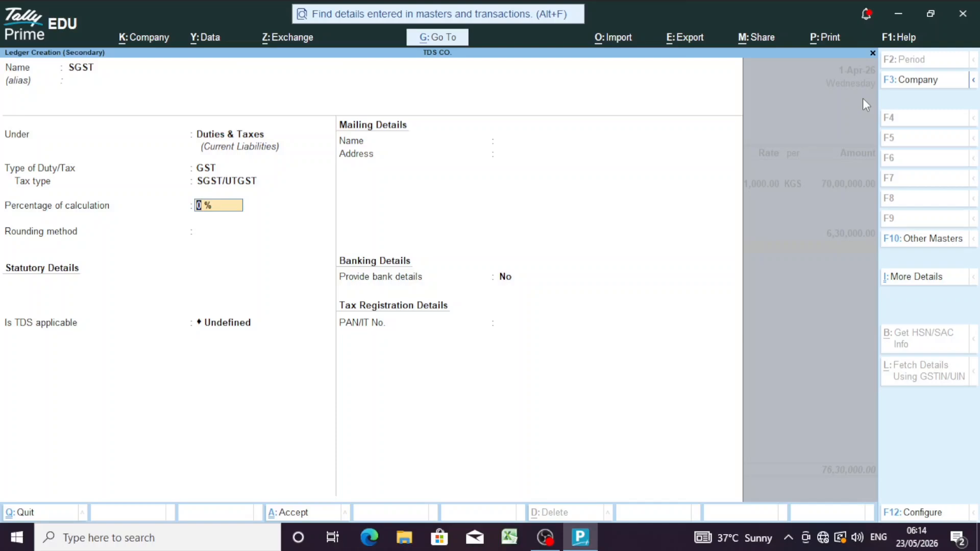
Step: Give the SGST ledger Normal Rounding with limit 1 and TDS Not Applicable, and accept it
key("Return")
key("Down")
key("Down")
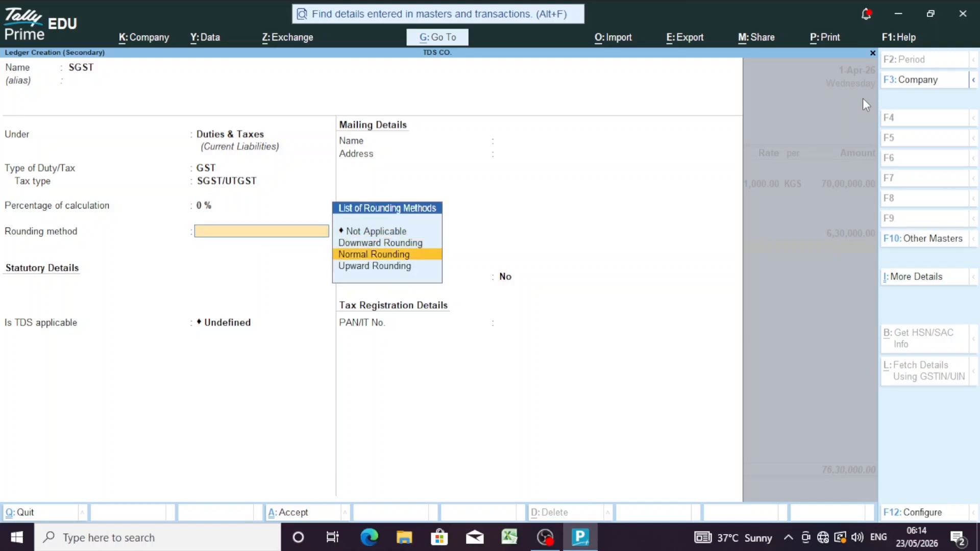
key("Return")
key("Return")
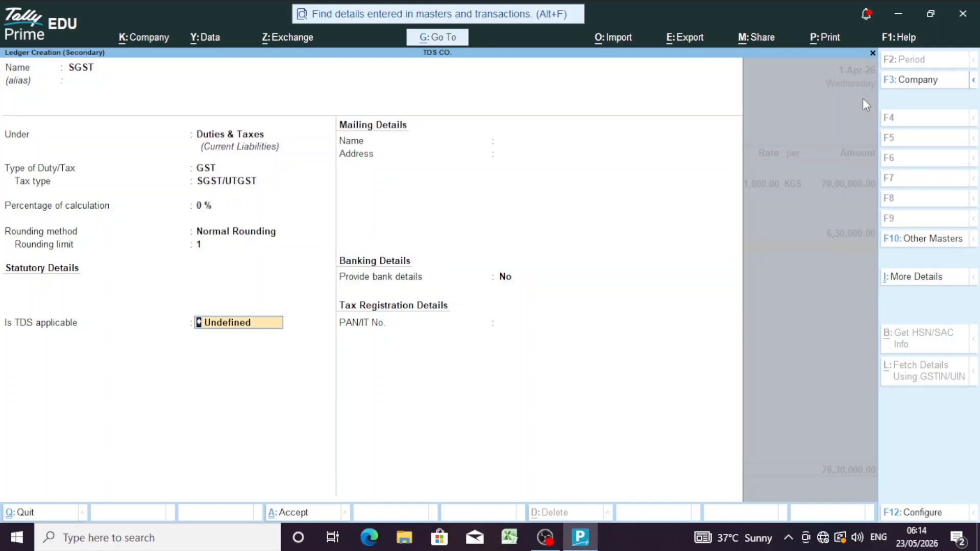
key("Down")
key("Return")
key("Return")
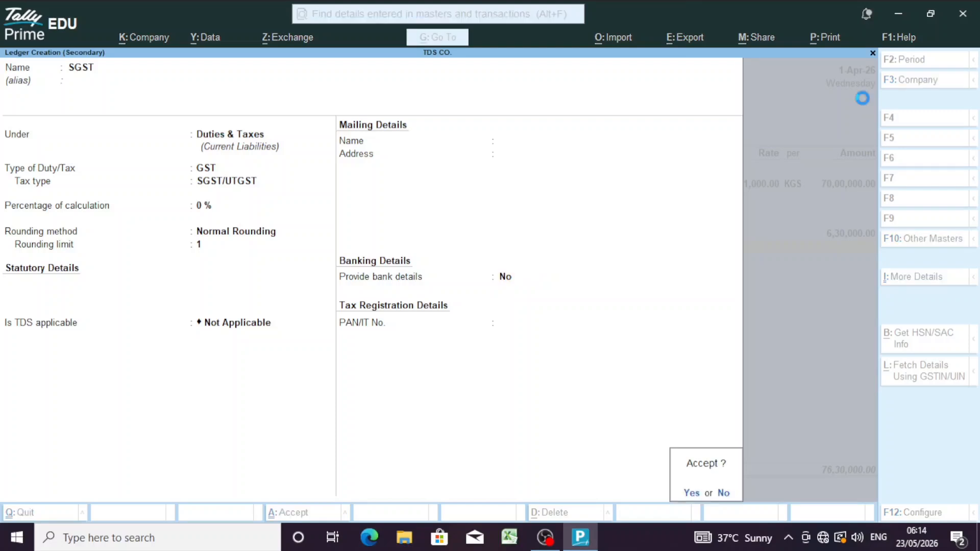
key("Return")
key("Return")
key("Return")
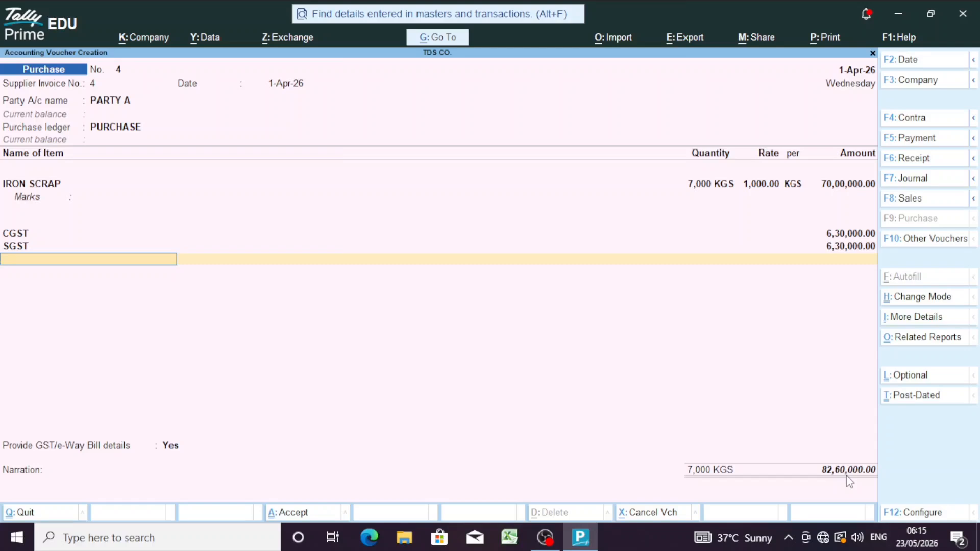
Step: Add the TDS PAYBLE ledger line with a (-)2,000.00 deduction
type("TD")
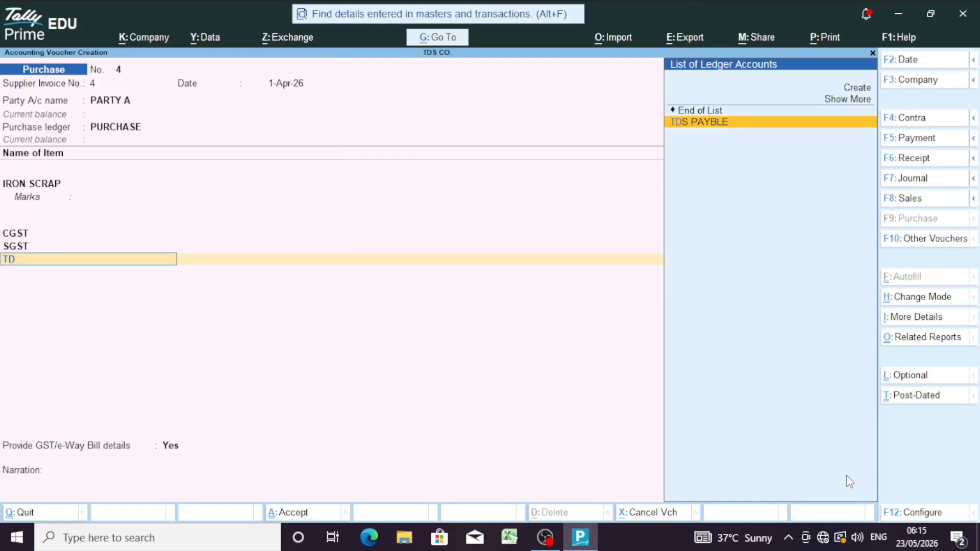
key("Return")
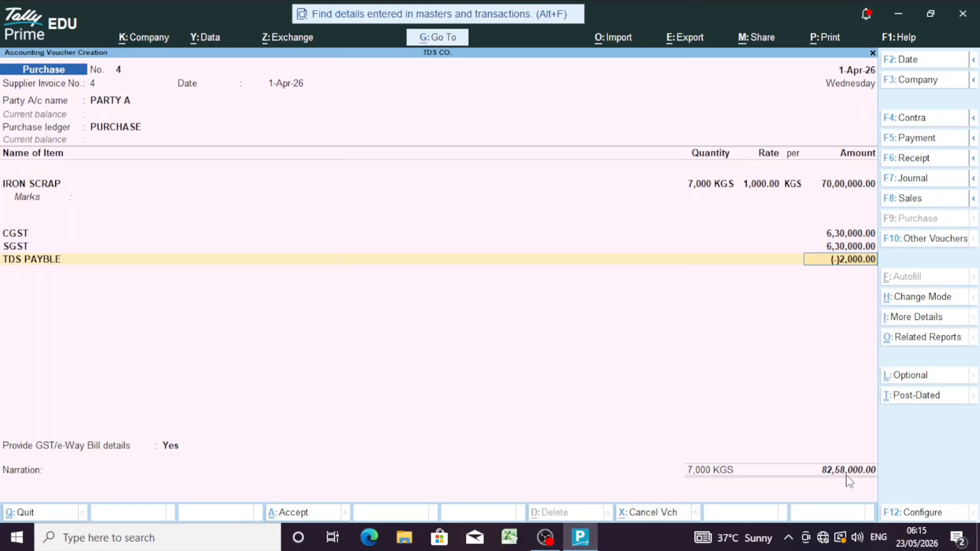
key("Return")
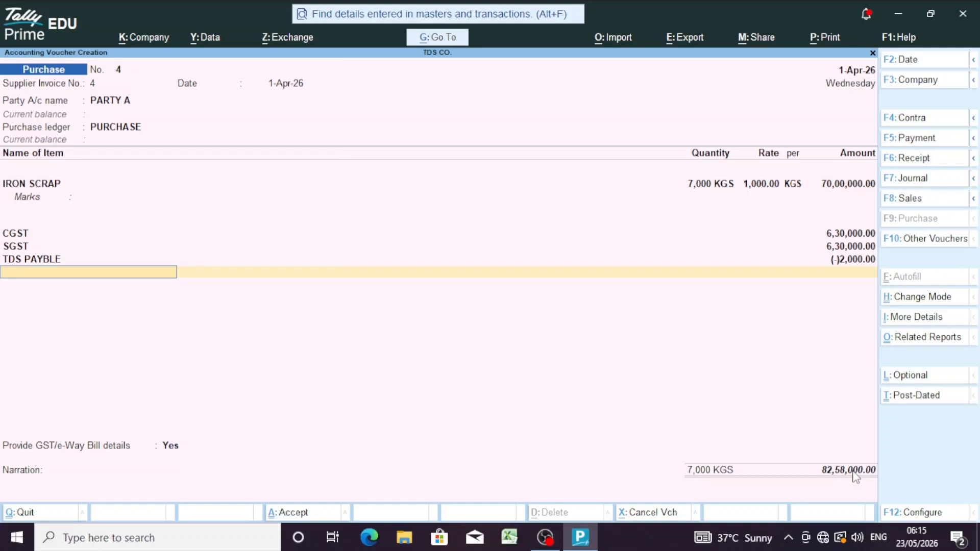
Step: Decline providing GST/e-Way Bill details for the voucher
key("Return")
key("Up")
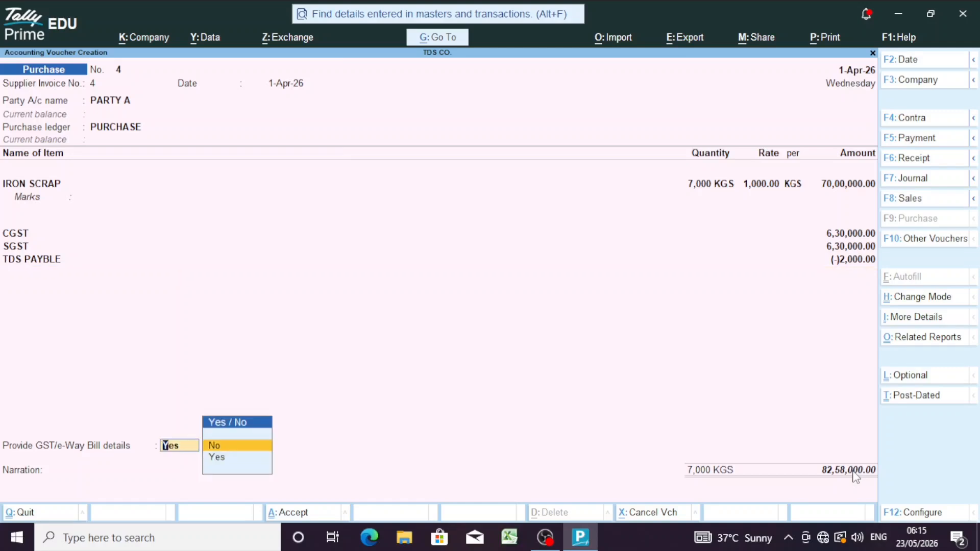
key("Return")
Step: Split the bill into New Ref 4 with 30 days credit and New Ref TDS04 for 2,000 Dr
key("Return")
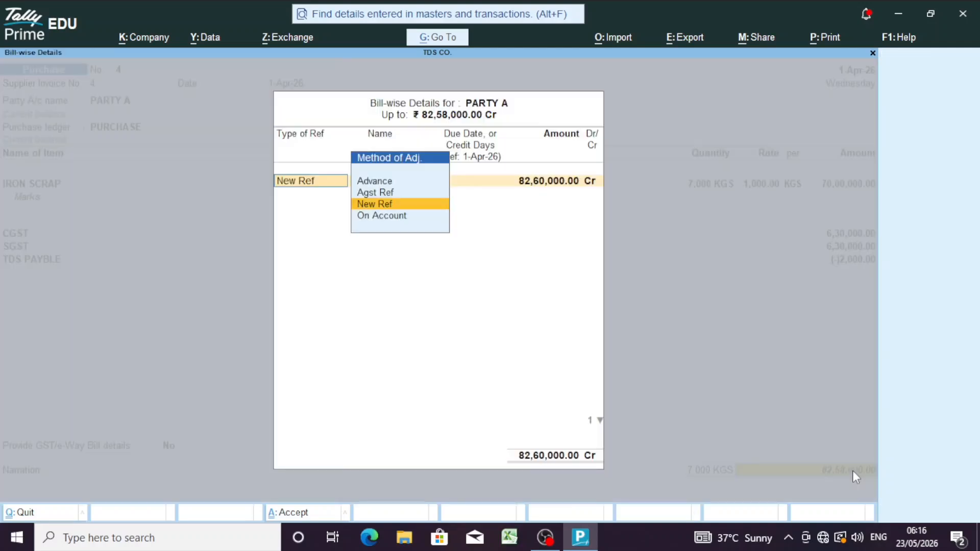
key("Return")
key("Return")
type("30")
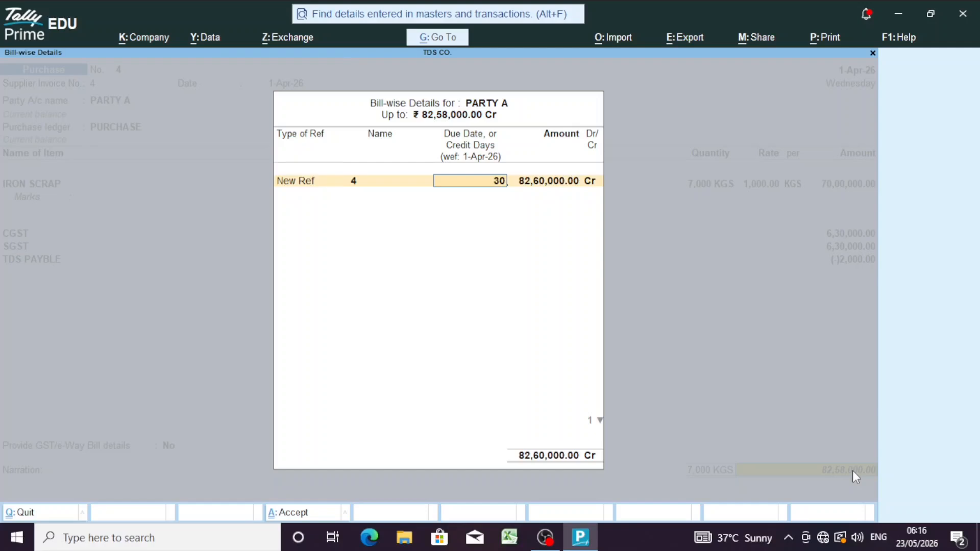
key("Return")
key("Return")
key("Return")
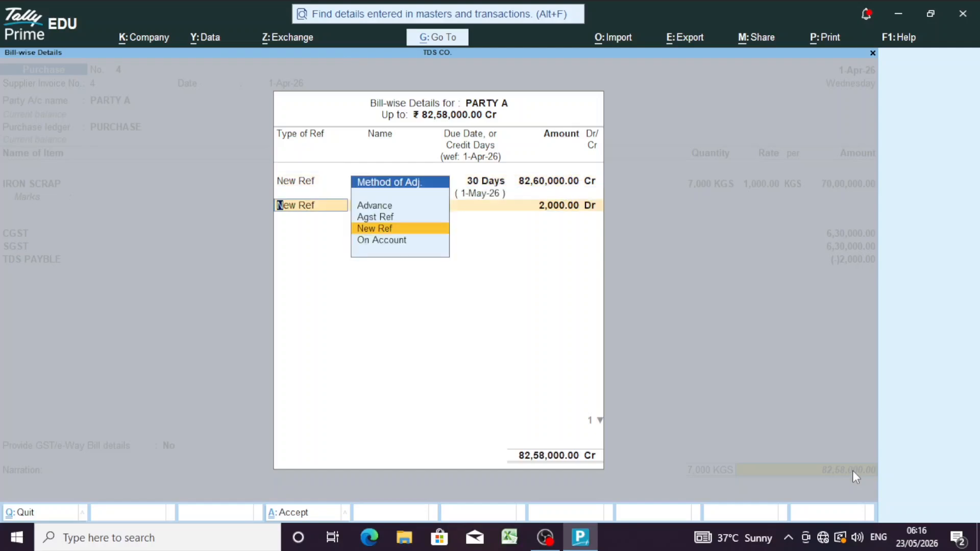
key("Return")
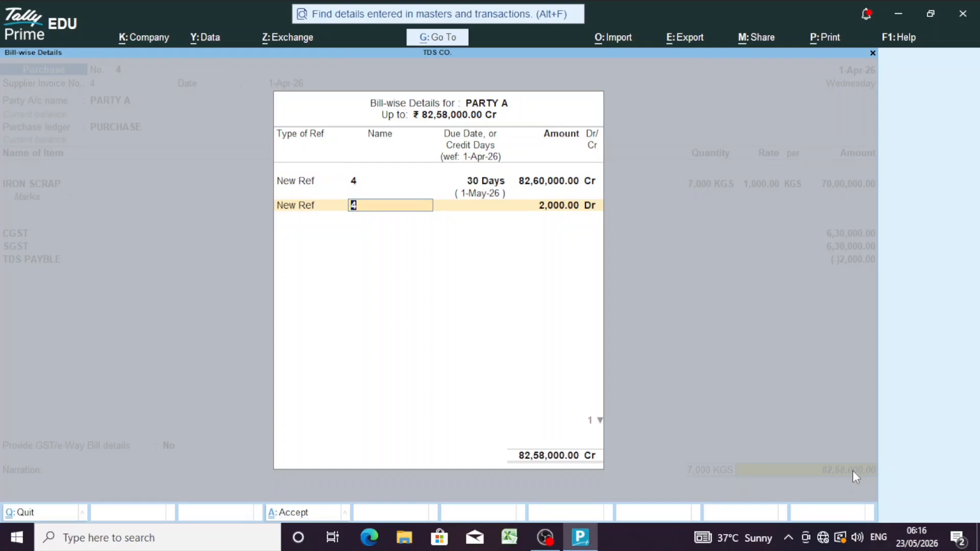
type("TDS04")
key("Return")
key("Return")
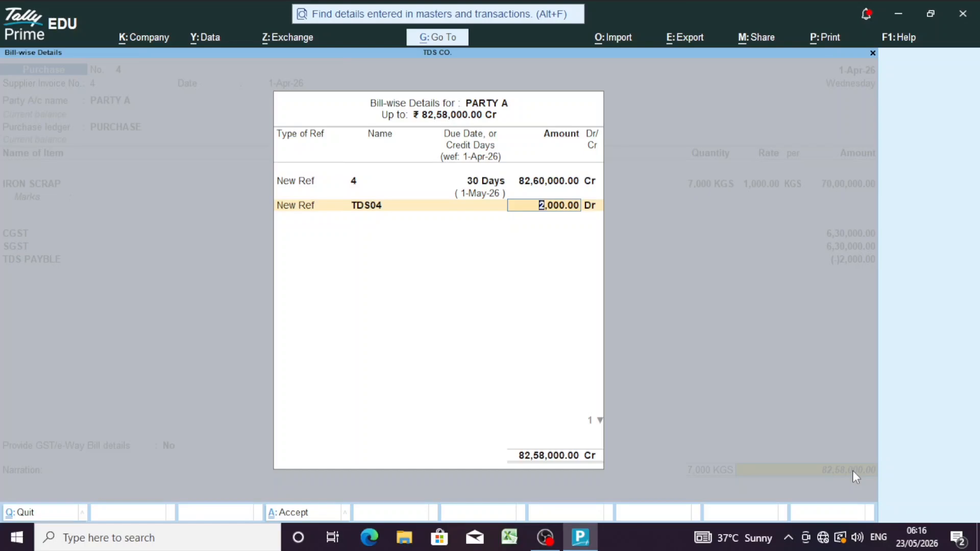
key("Return")
key("Return")
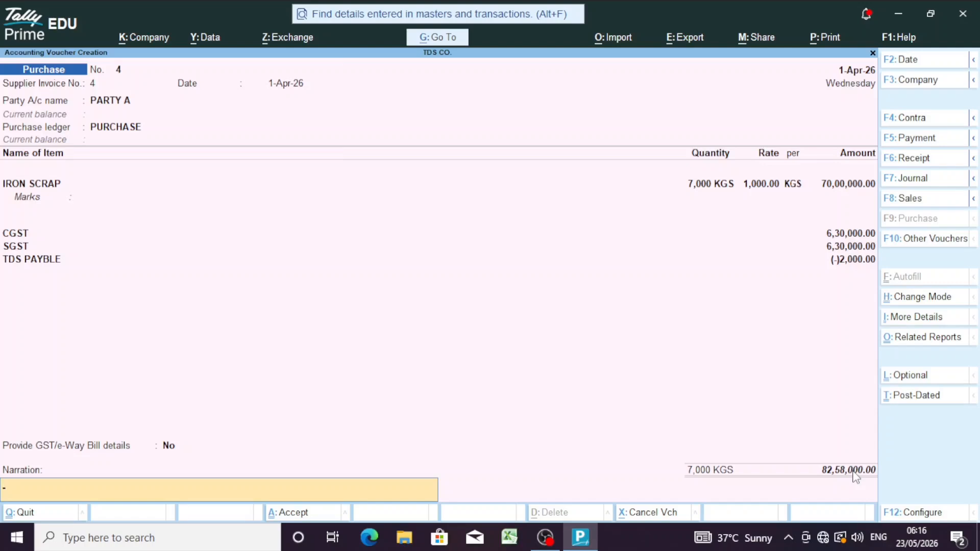
Step: Accept purchase voucher No. 4 and clear the date on the new voucher No. 5
key("Return")
key("Return")
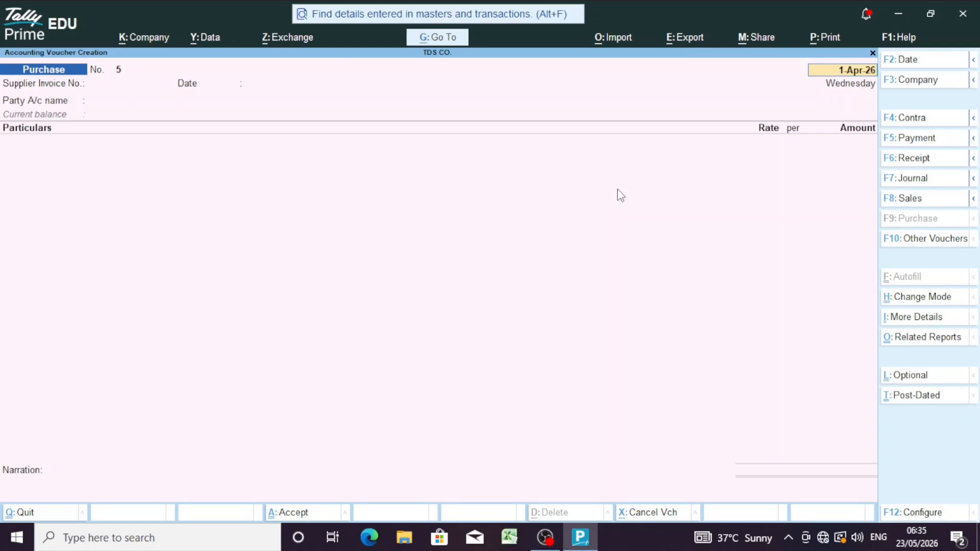
key("BackSpace")
Step: Quit the blank voucher and start a new TDS Nature of Payment master
key("Escape")
key("y")
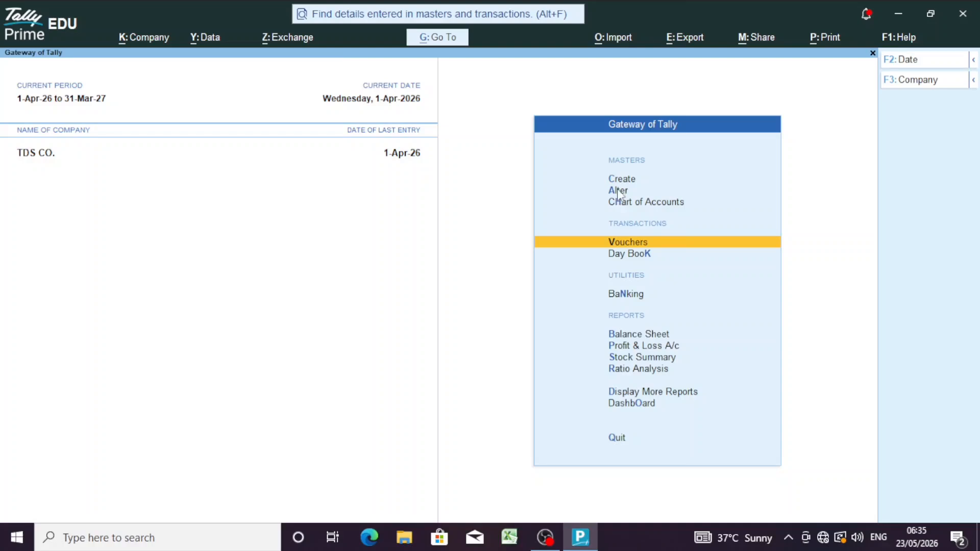
key("Up")
key("Return")
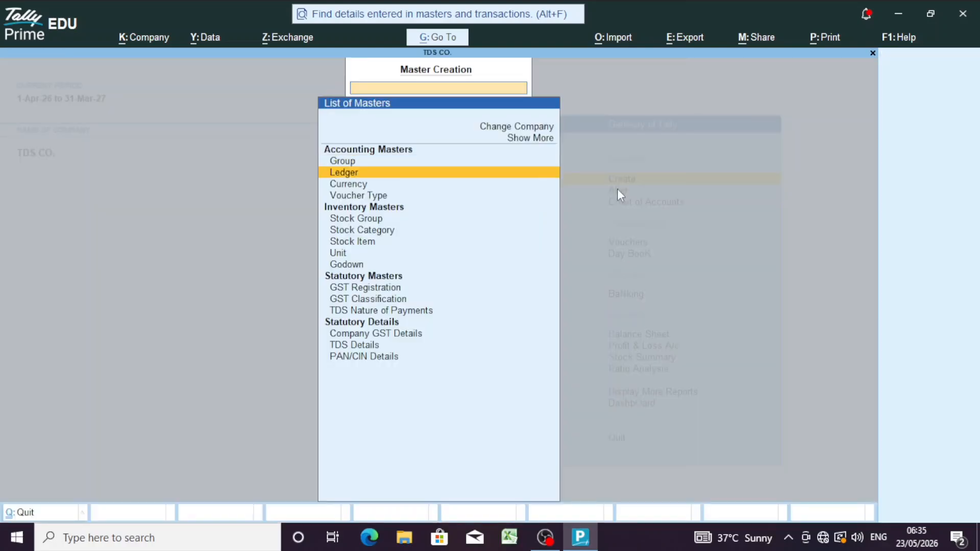
key("Down")
key("Down")
key("Down")
key("Down")
key("Down")
key("Down")
key("Down")
key("Down")
key("Down")
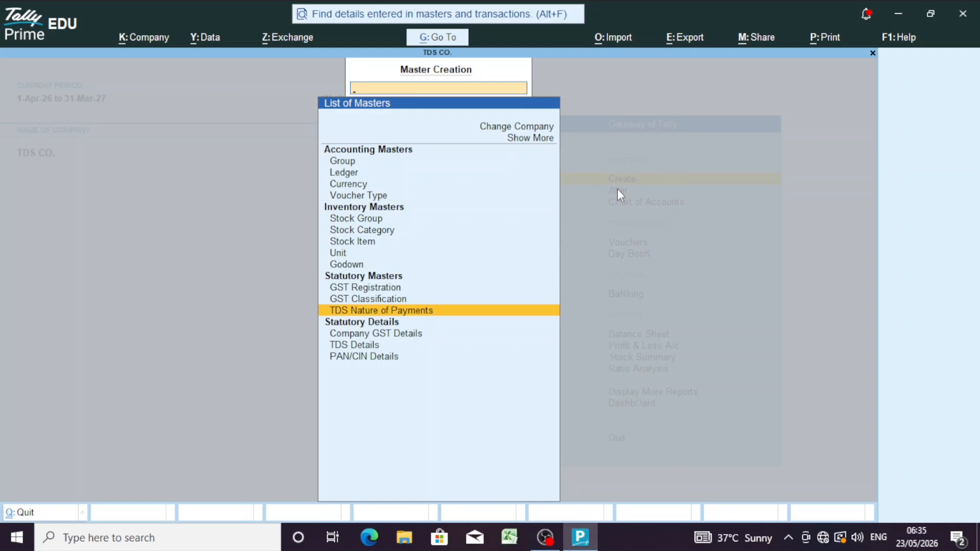
key("Return")
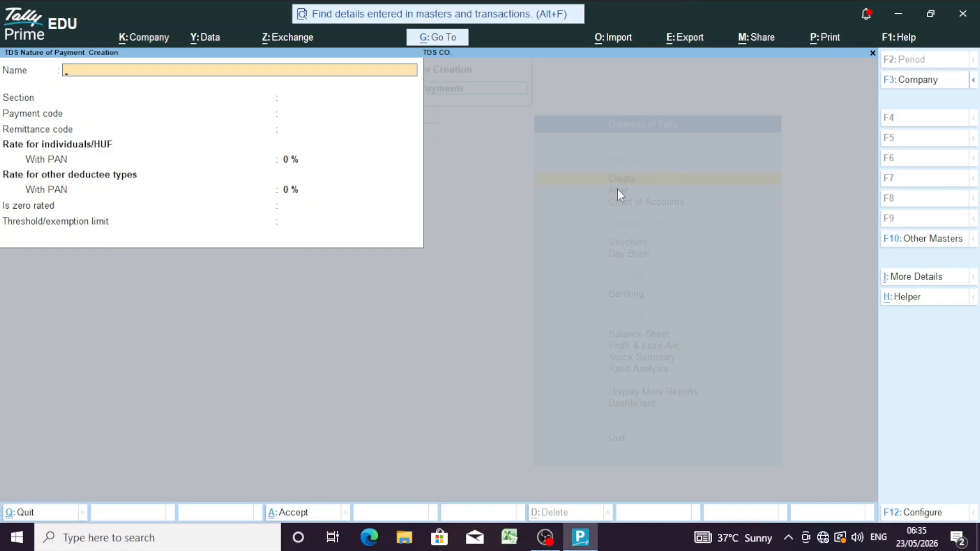
Step: Enter TDS ON RENT: section 194I, payment code 94I, remittance code 200, 10% with PAN
type("TDS ON RENT")
key("Return")
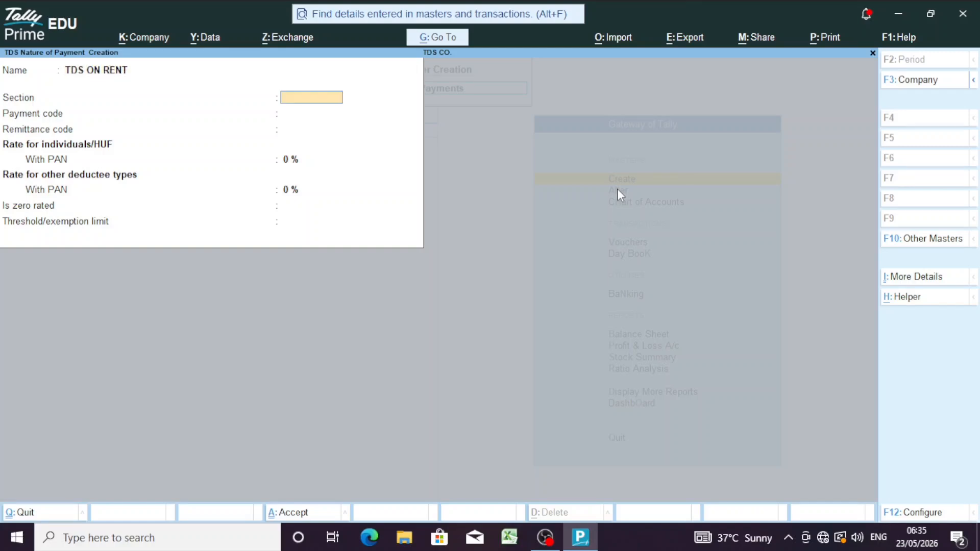
type("194I")
key("Return")
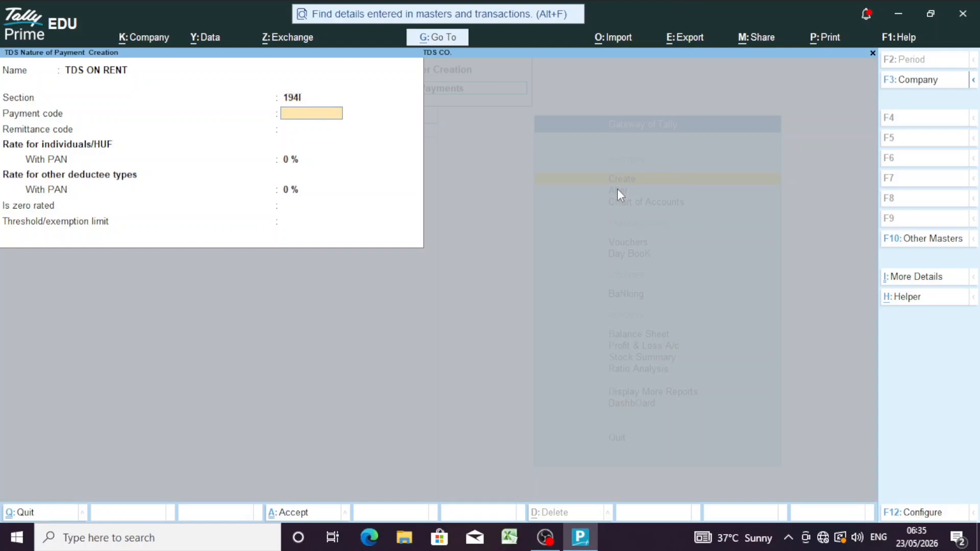
type("94I")
key("Return")
type("200")
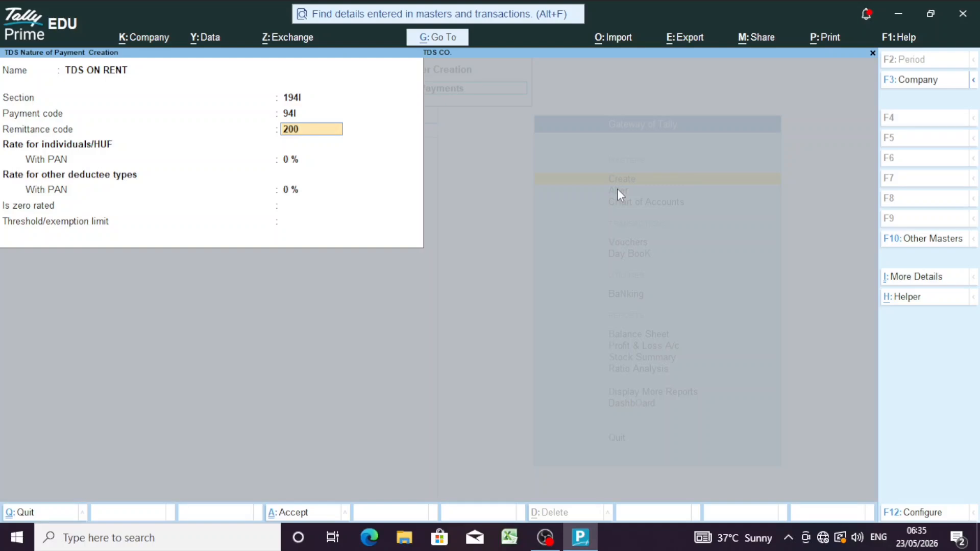
key("Return")
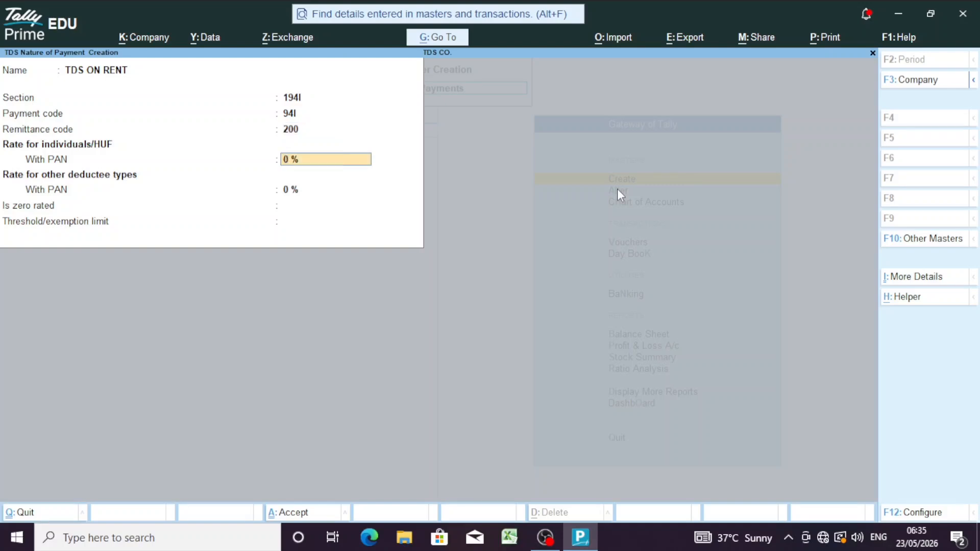
type("10")
key("Return")
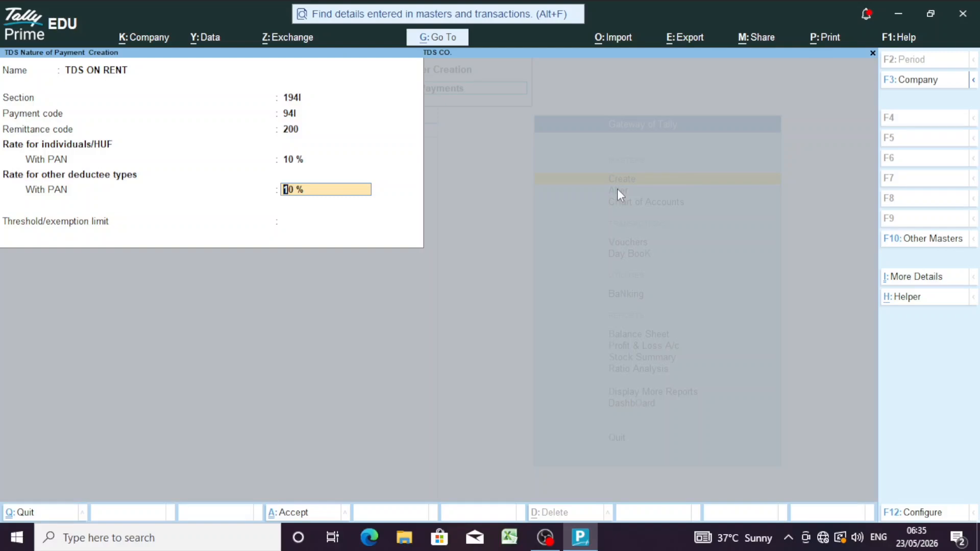
Step: Accept 10% as the with-PAN rate for other deductee types on TDS ON RENT
key("Return")
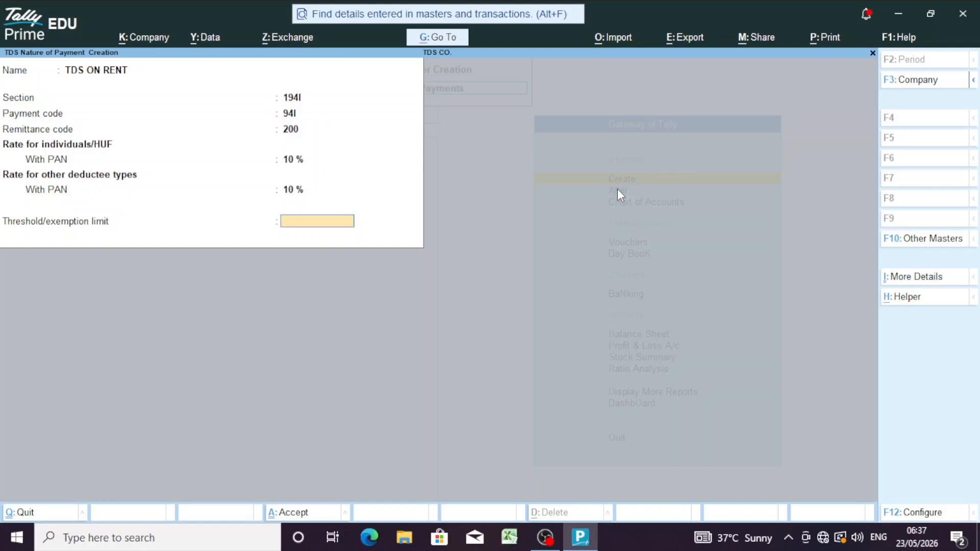
Step: Save the TDS ON RENT nature of payment and return to the main menu
key("Return")
key("Return")
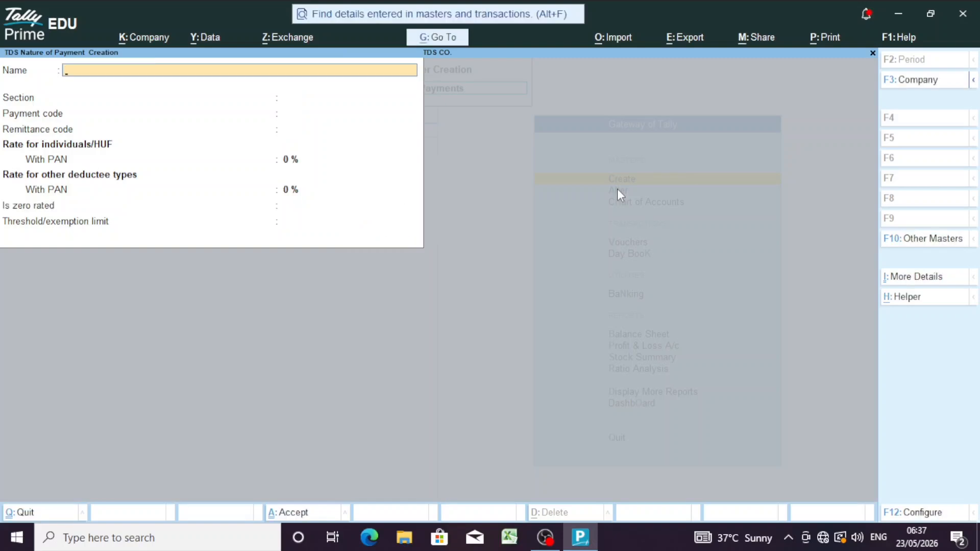
key("Escape")
key("Return")
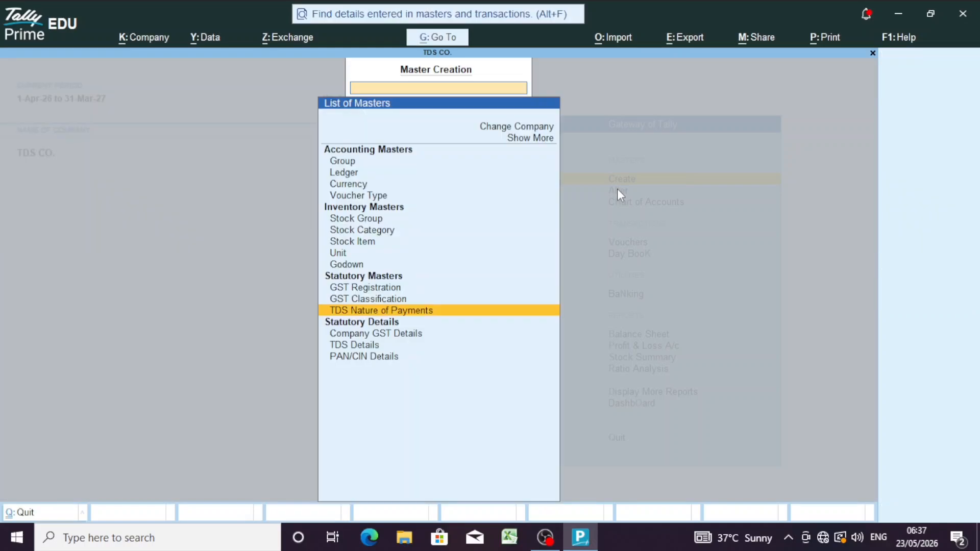
key("Escape")
Step: Open a new purchase voucher, keeping Accounting Invoice mode
key("Down")
key("Down")
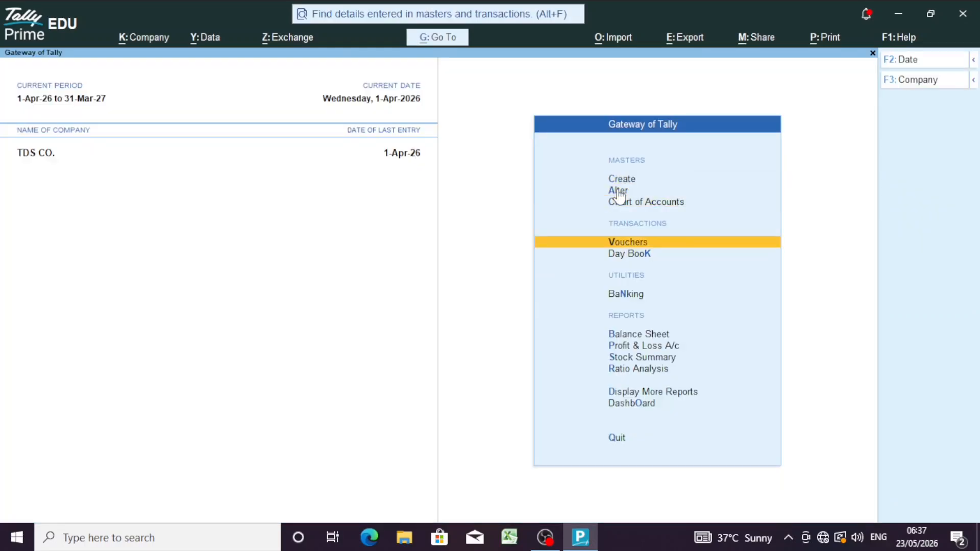
key("Return")
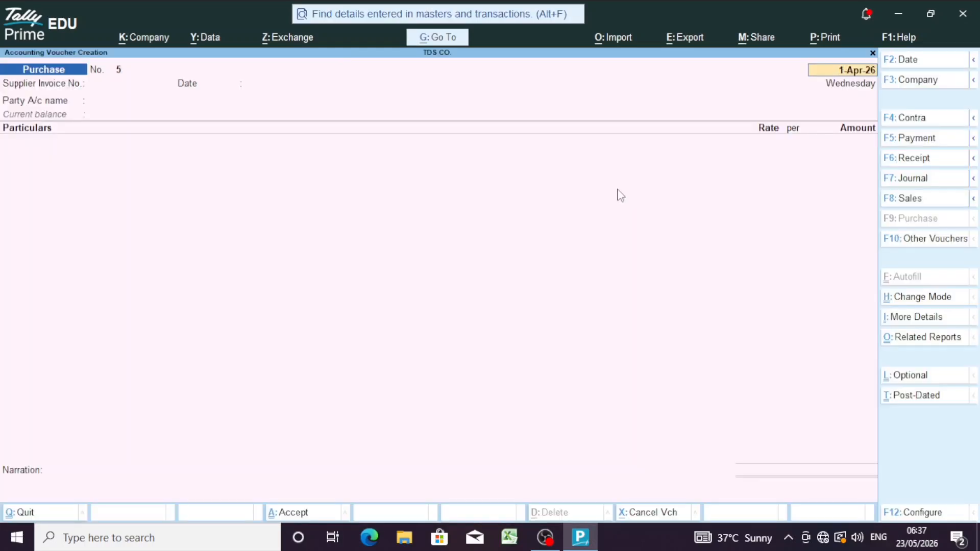
key("ctrl")
key("ctrl+h")
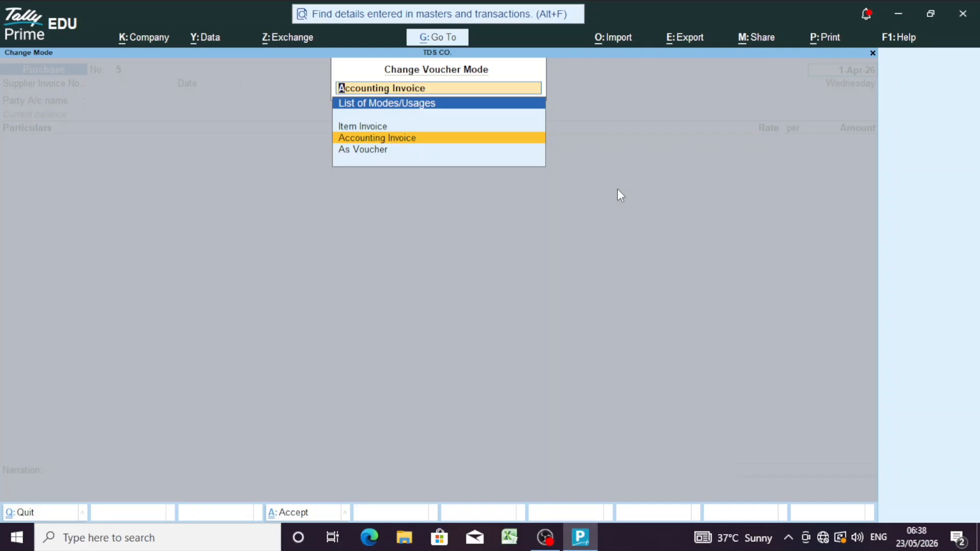
key("Return")
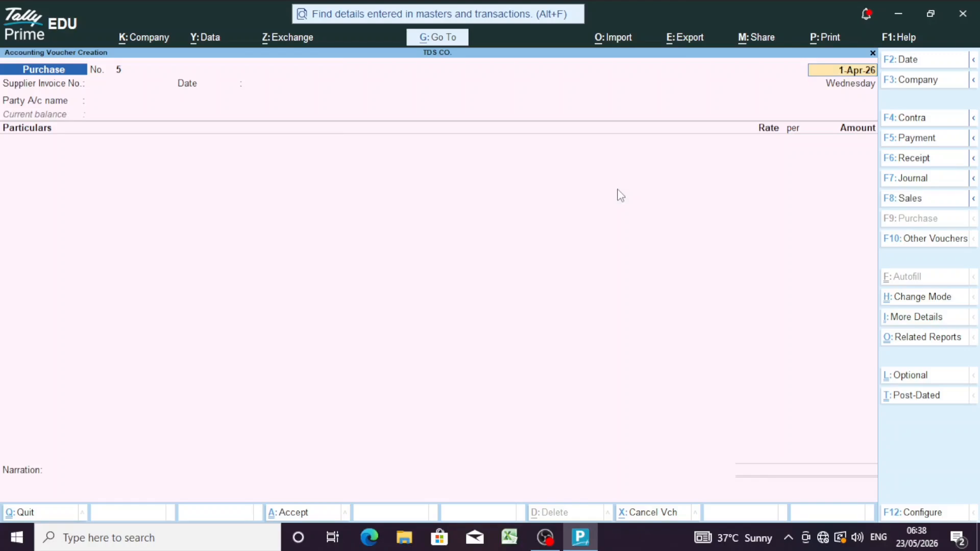
Step: Date the voucher 2-Apr-26 with supplier invoice 5 of the same date, then create a party
type("2-4")
key("Return")
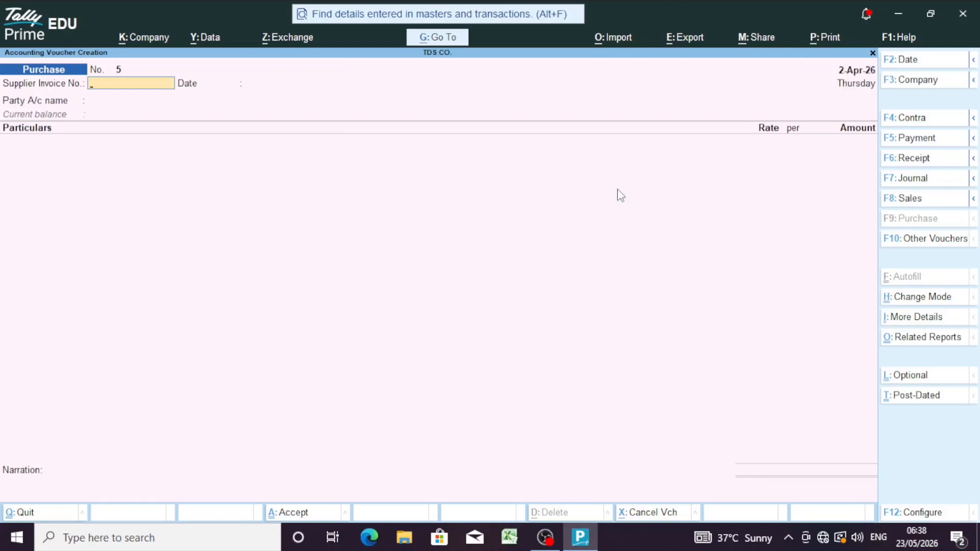
type("5")
key("Return")
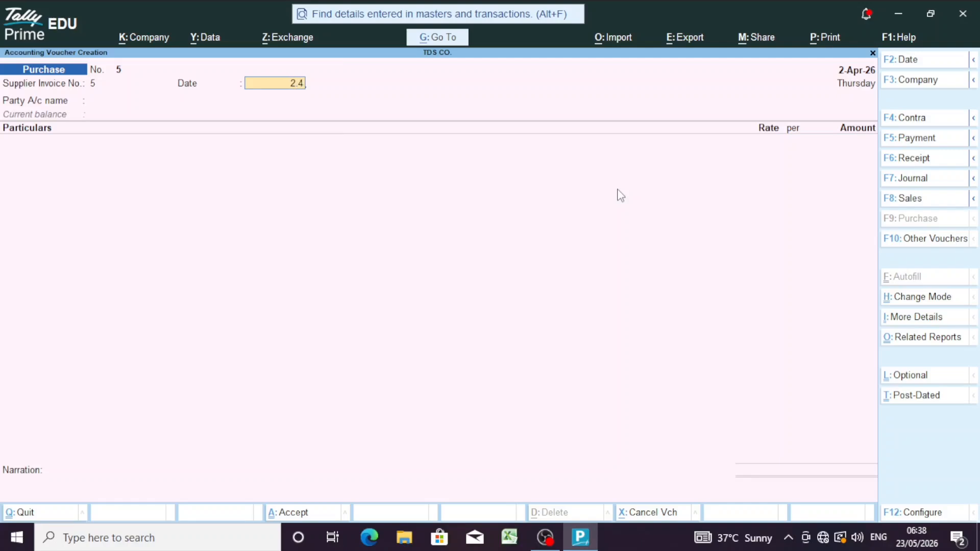
key("Return")
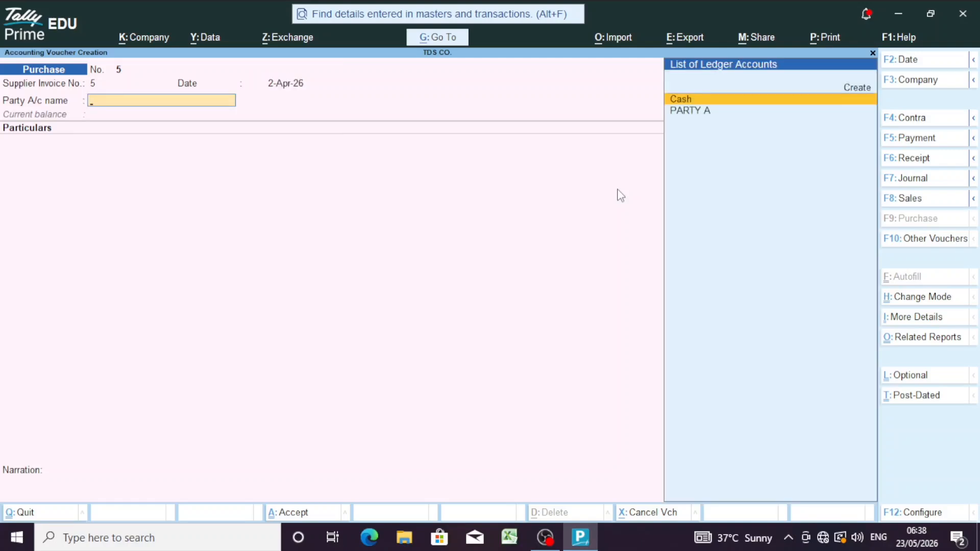
key("Up")
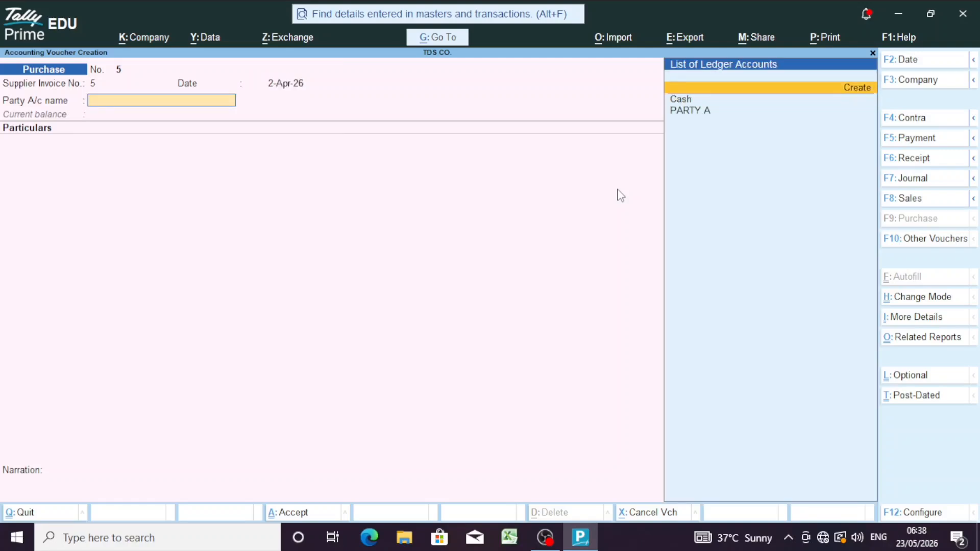
Step: Name the new ledger LANDLORD and place it under Sundry Creditors
key("Return")
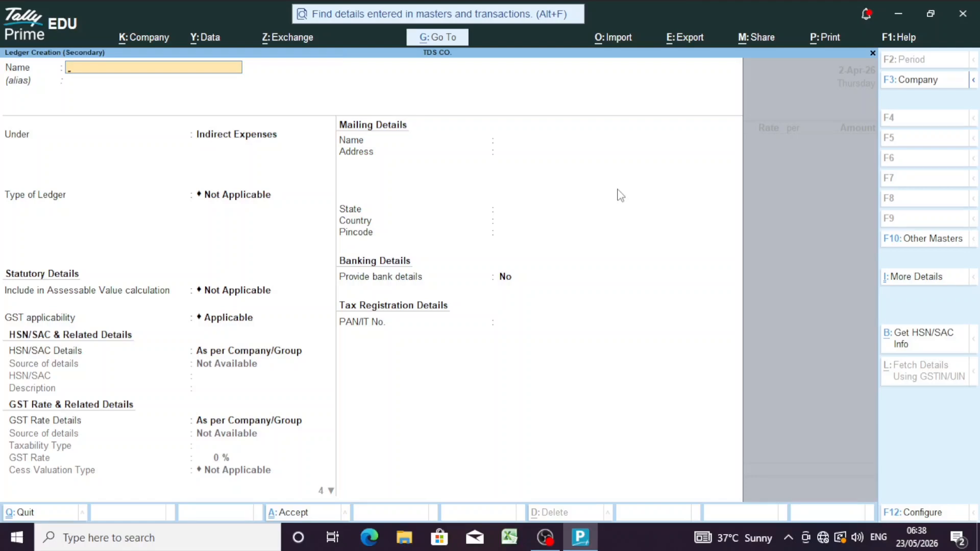
type("LANDLORT")
key("BackSpace")
type("D")
key("Return")
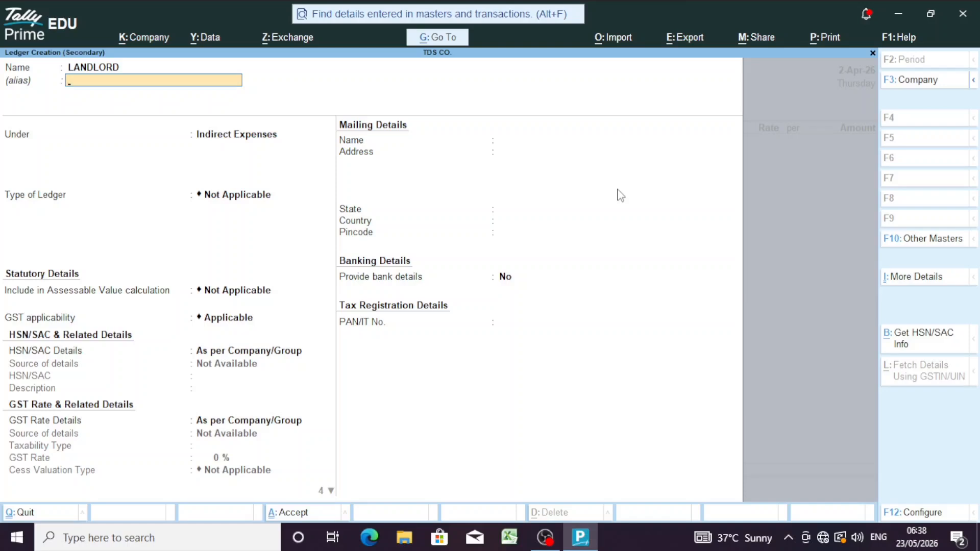
key("Return")
type("SU")
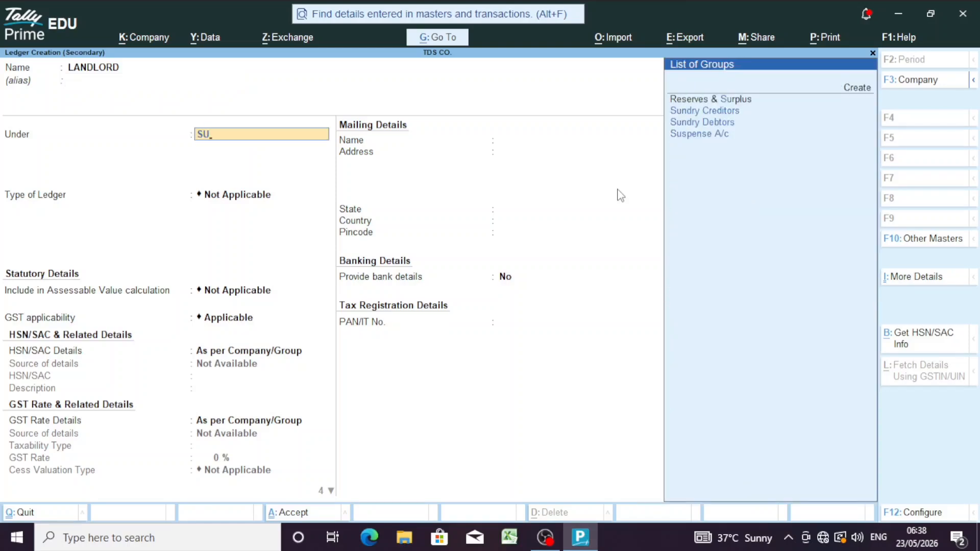
key("Return")
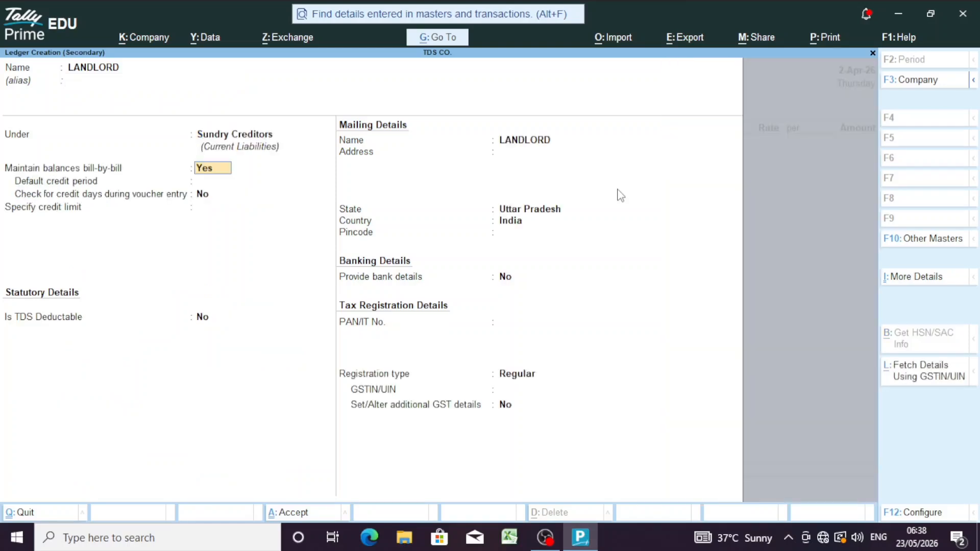
Step: Make LANDLORD TDS deductible as Individual - Resident, deducting TDS in the same voucher
key("Return")
key("Return")
key("Return")
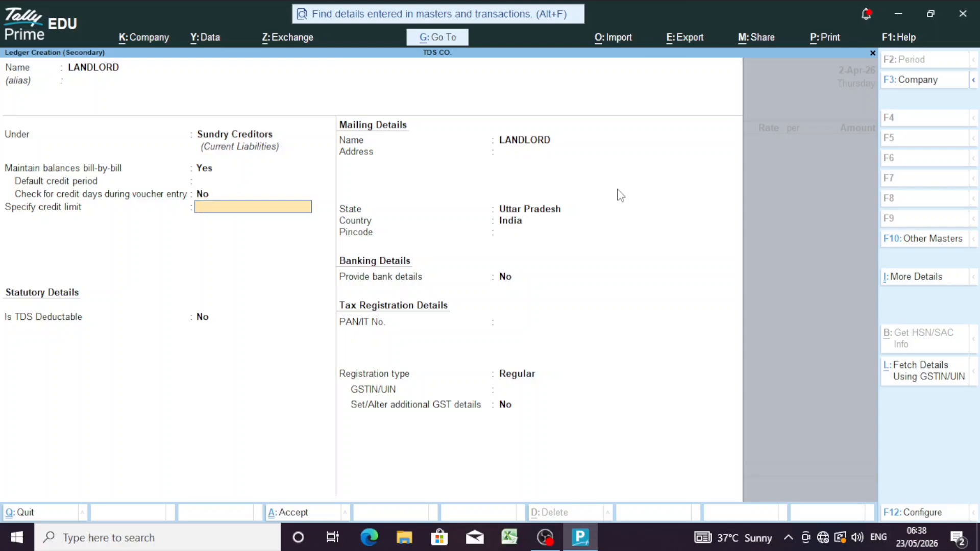
key("Return")
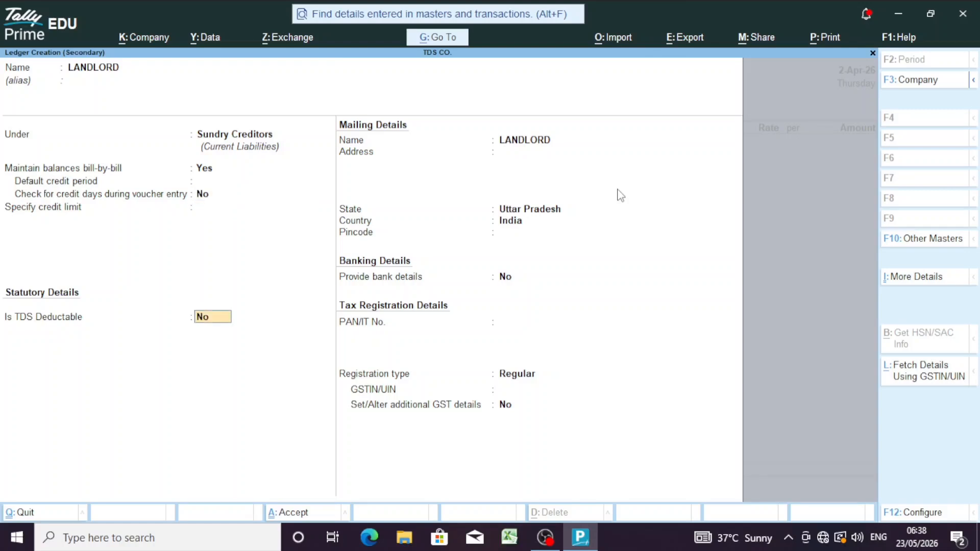
type("Y")
key("Return")
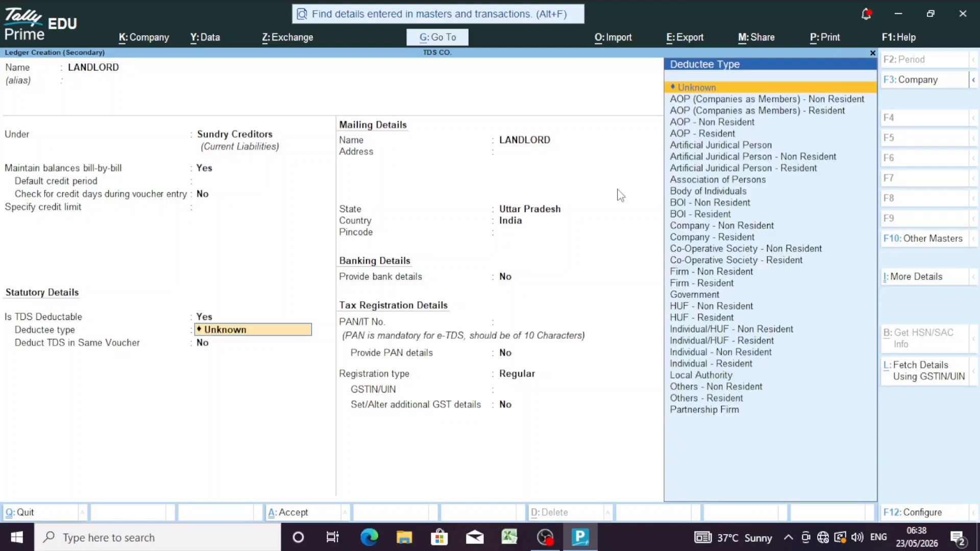
key("Down")
key("Down")
key("Down")
key("Down")
key("Down")
key("Down")
key("Down")
key("Down")
key("Down")
key("Down")
key("Down")
key("Down")
key("Down")
key("Down")
key("Down")
key("Down")
key("Down")
key("Down")
key("Down")
key("Down")
key("Down")
key("Down")
key("Down")
key("Down")
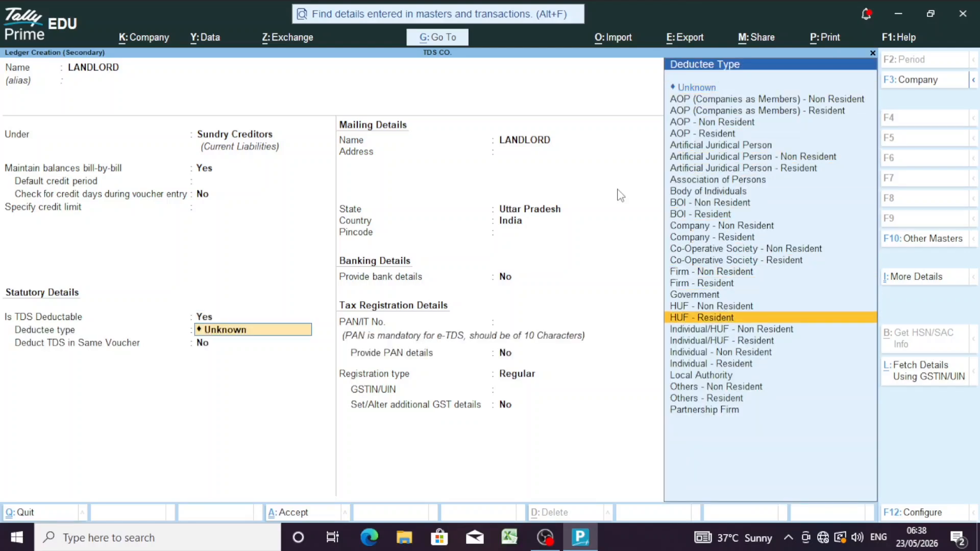
key("Return")
type("y")
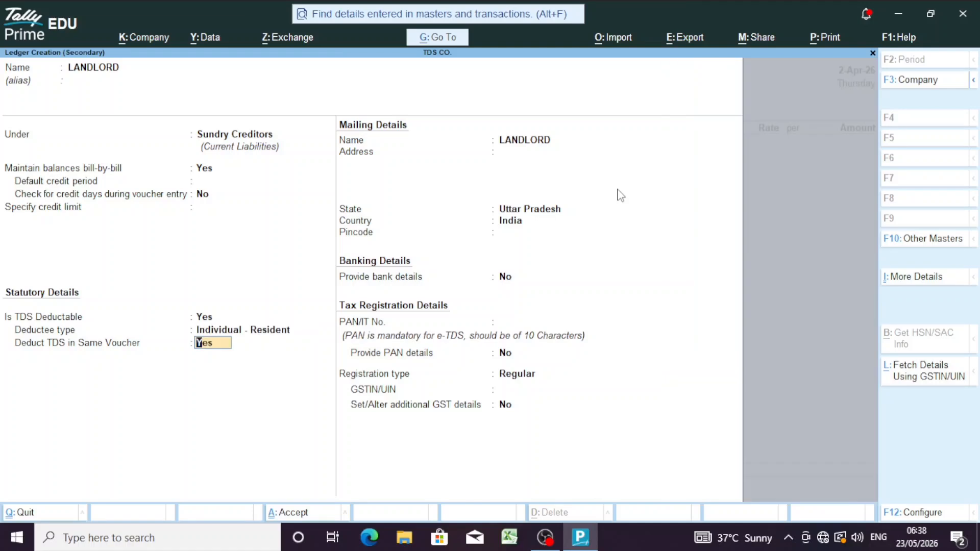
key("Return")
Step: Enter the landlord's PAN, correcting its last character after the invalid-PAN warning
key("Return")
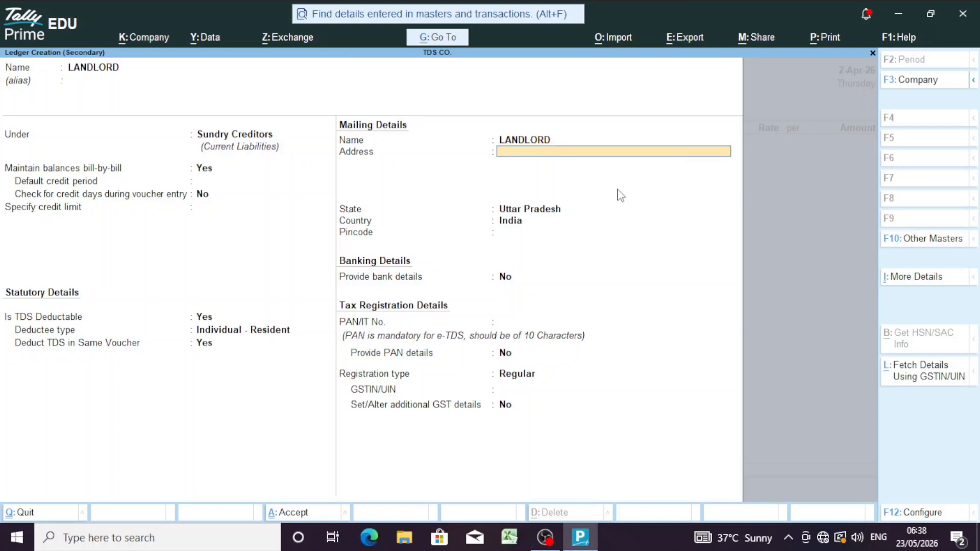
key("Return")
key("Return")
key("Return")
key("Return")
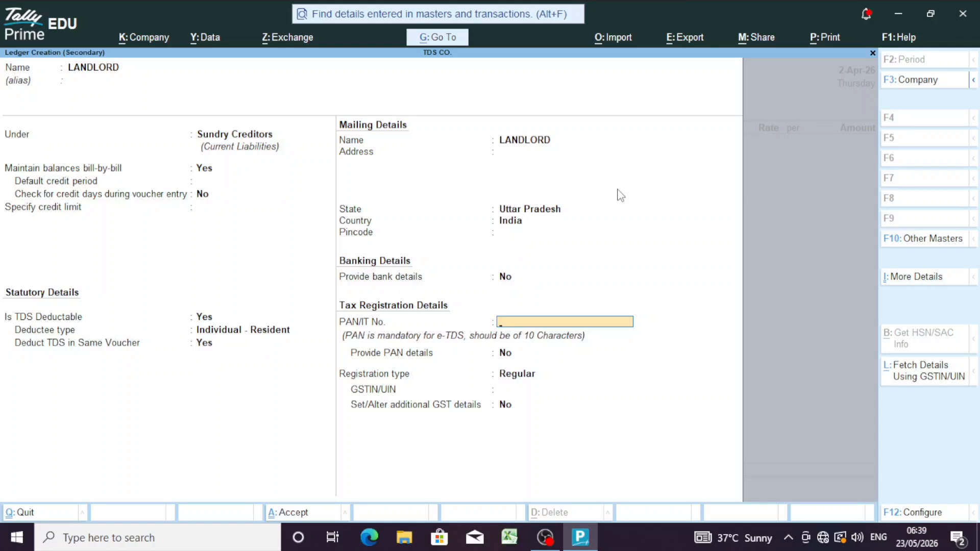
key("Return")
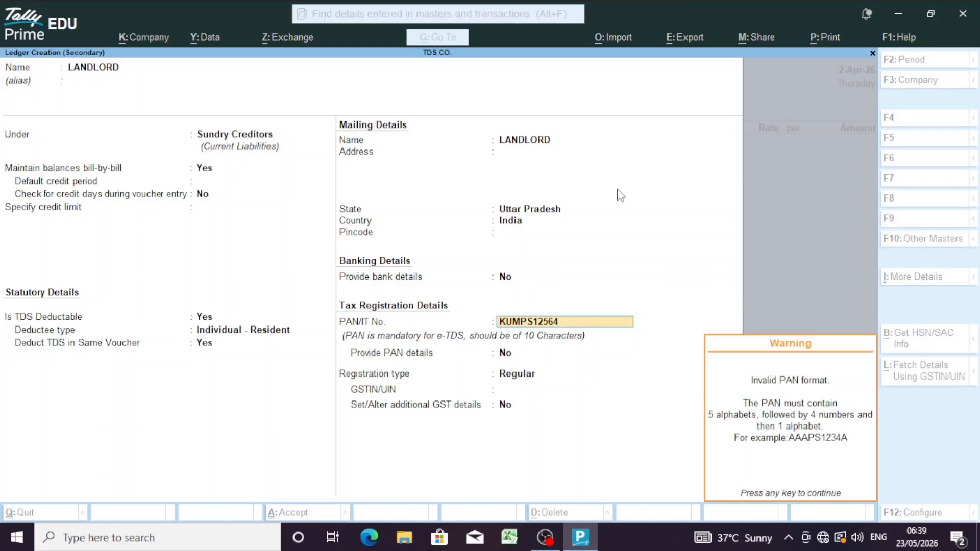
key("Return")
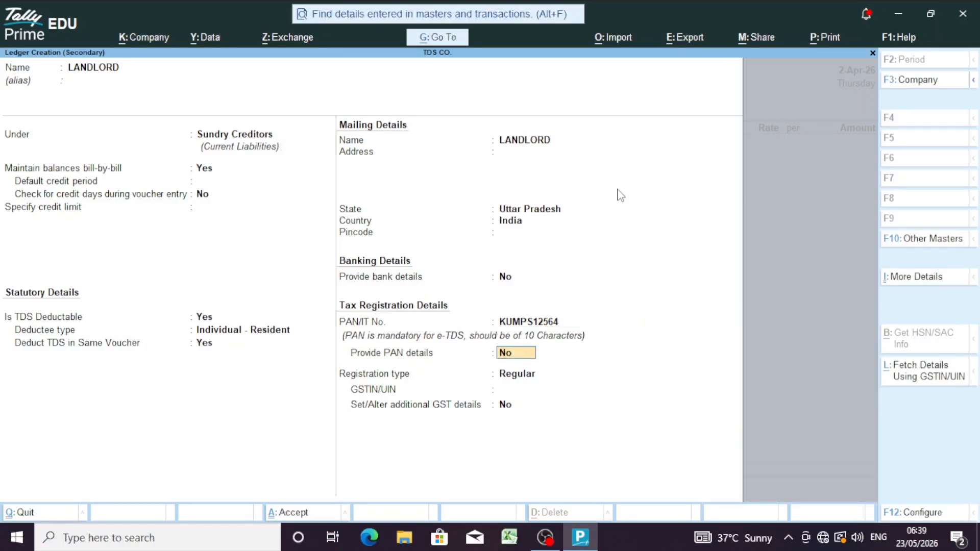
key("Up")
key("Up")
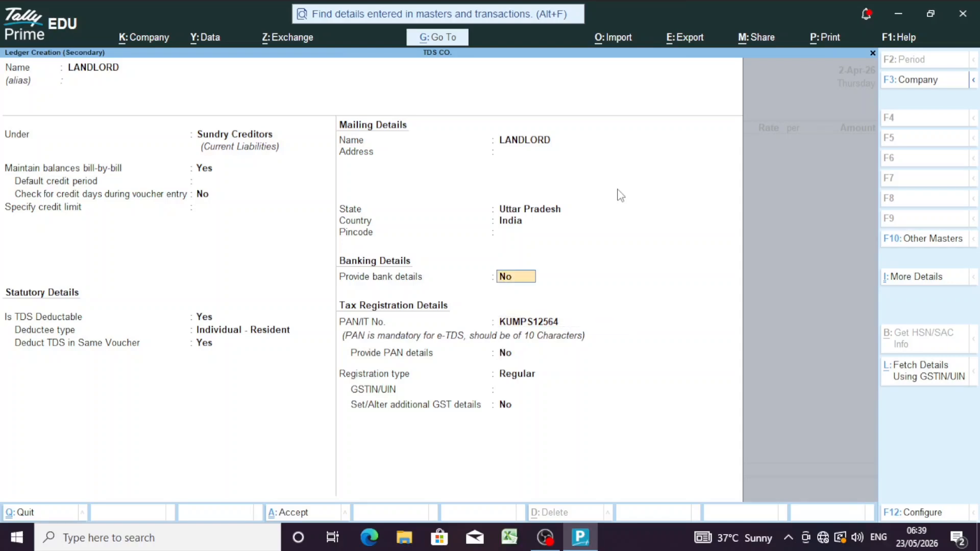
key("Down")
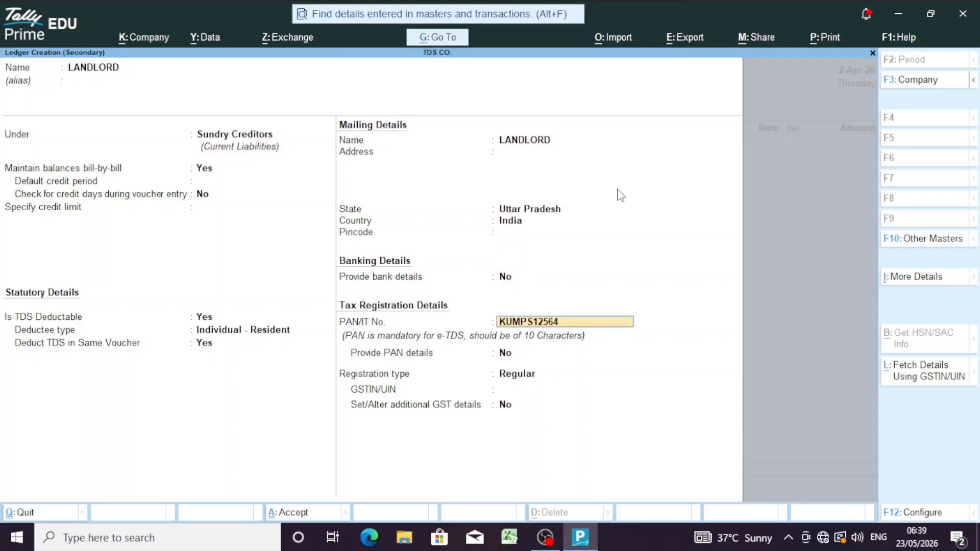
key("BackSpace")
type("D")
key("Return")
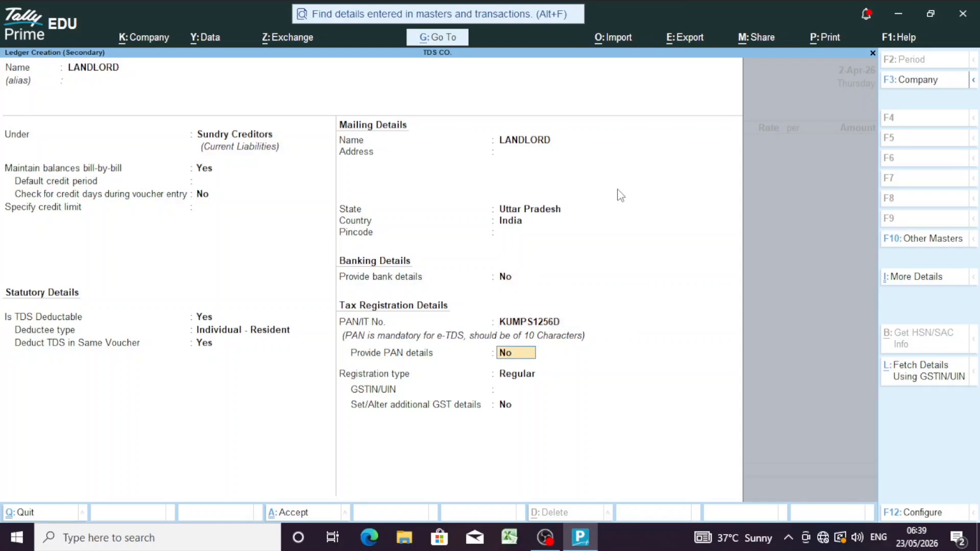
key("Return")
key("Return")
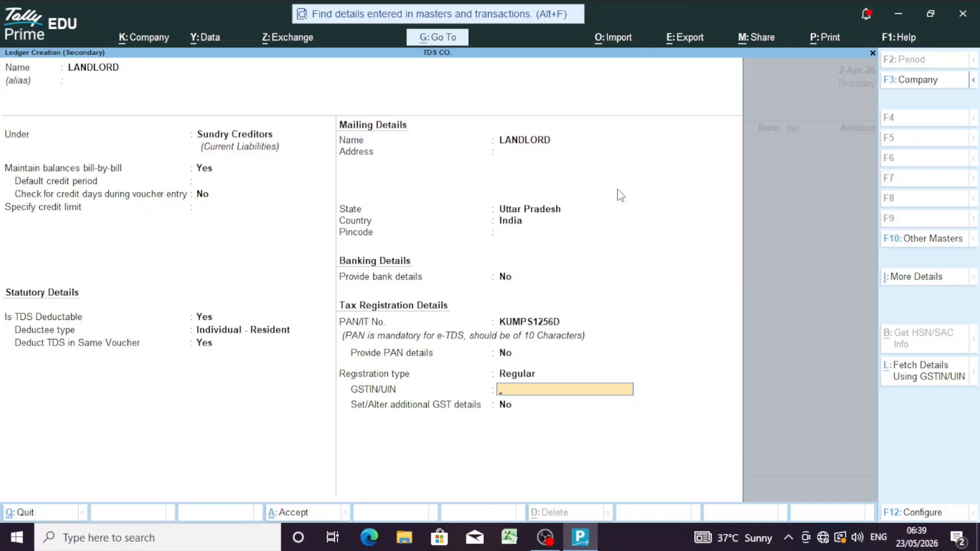
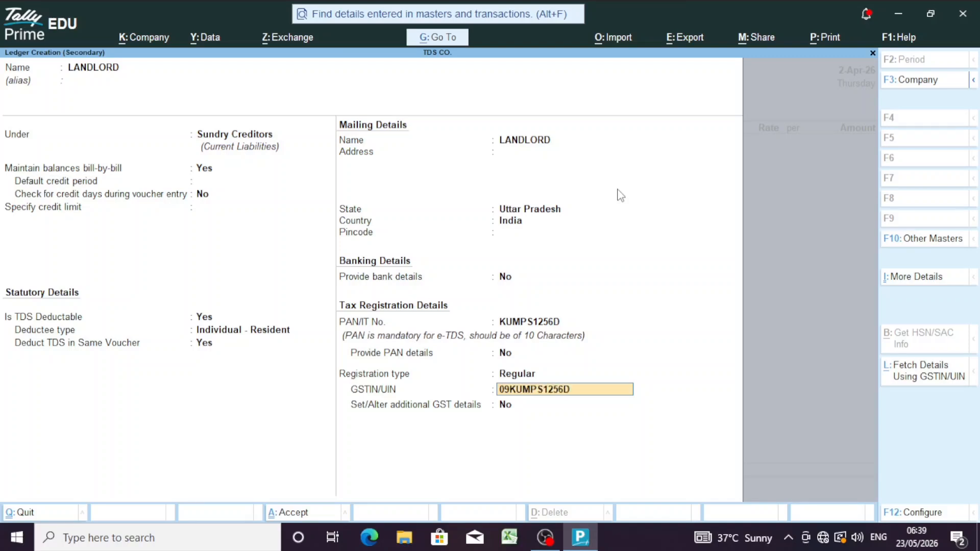
Step: Enter the landlord's GSTIN, fixing it until it is accepted
key("Return")
key("Return")
key("BackSpace")
type("1S")
key("Return")
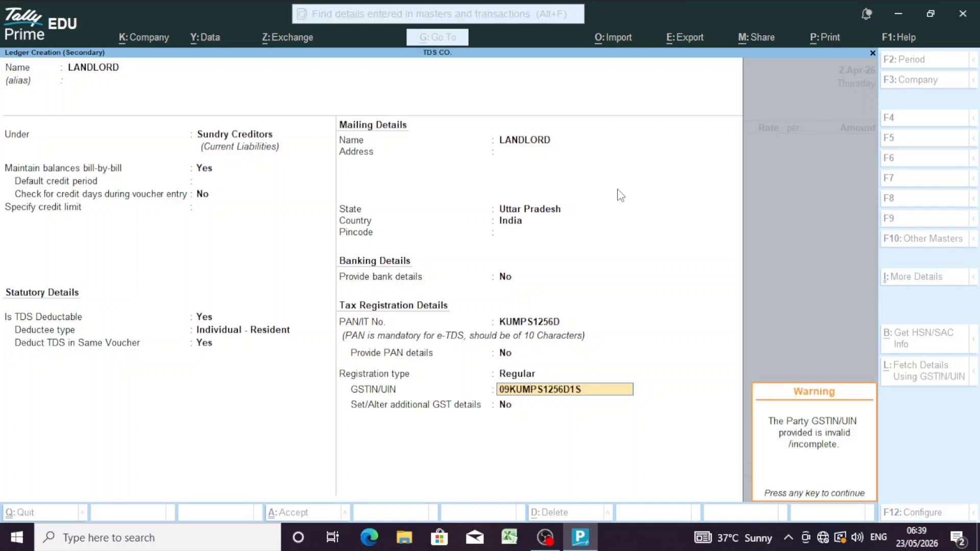
key("Return")
key("BackSpace")
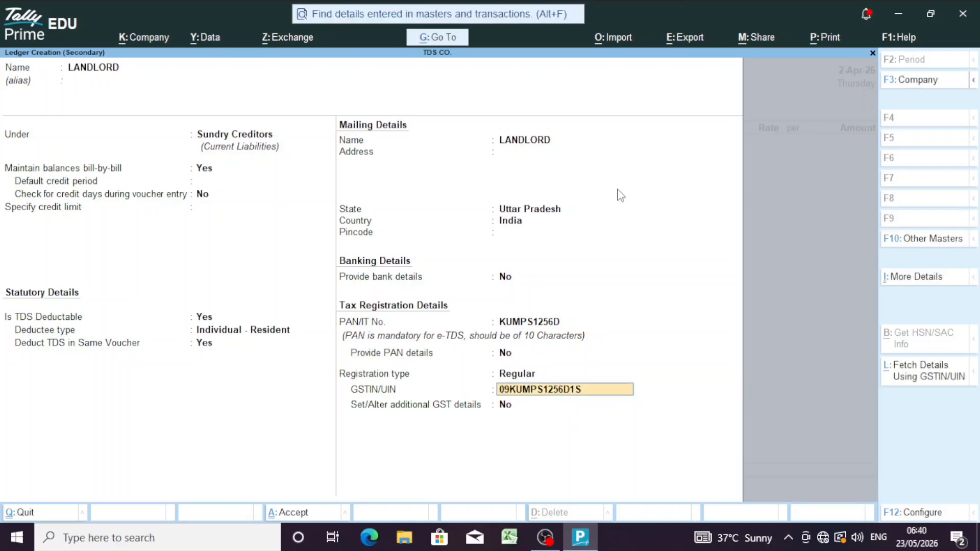
type("2")
key("Return")
Step: Save the LANDLORD ledger and create a RENT ledger under Indirect Expenses
key("Return")
key("Return")
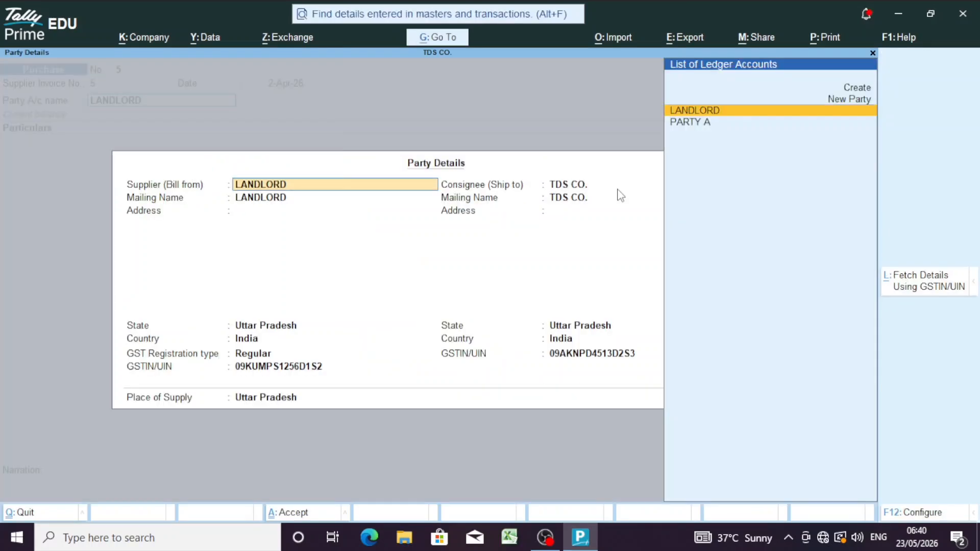
key("Return")
key("Return")
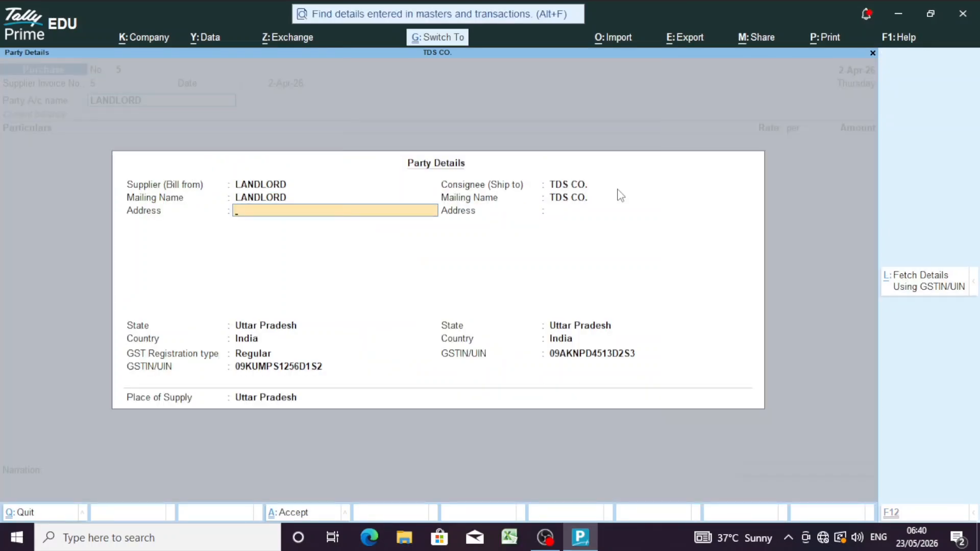
key("ctrl+a")
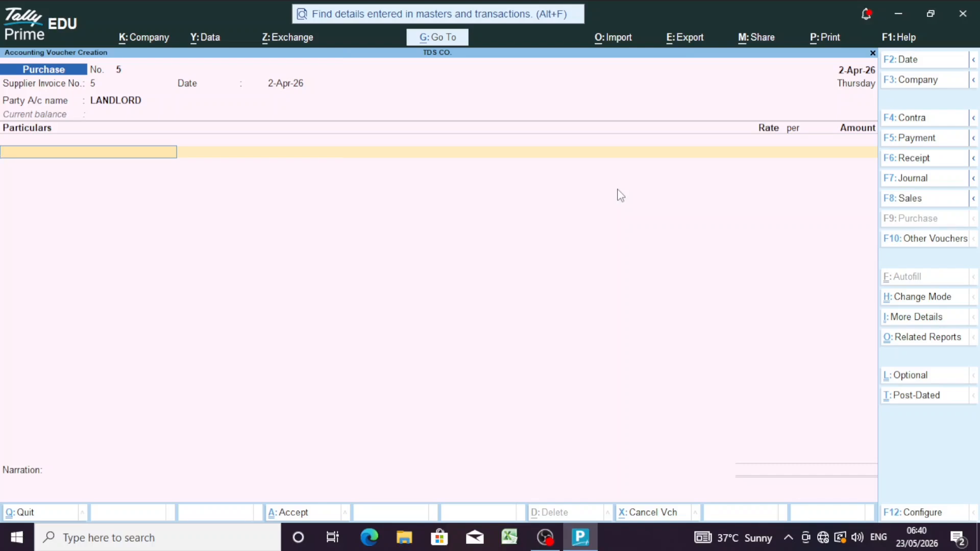
key("alt+c")
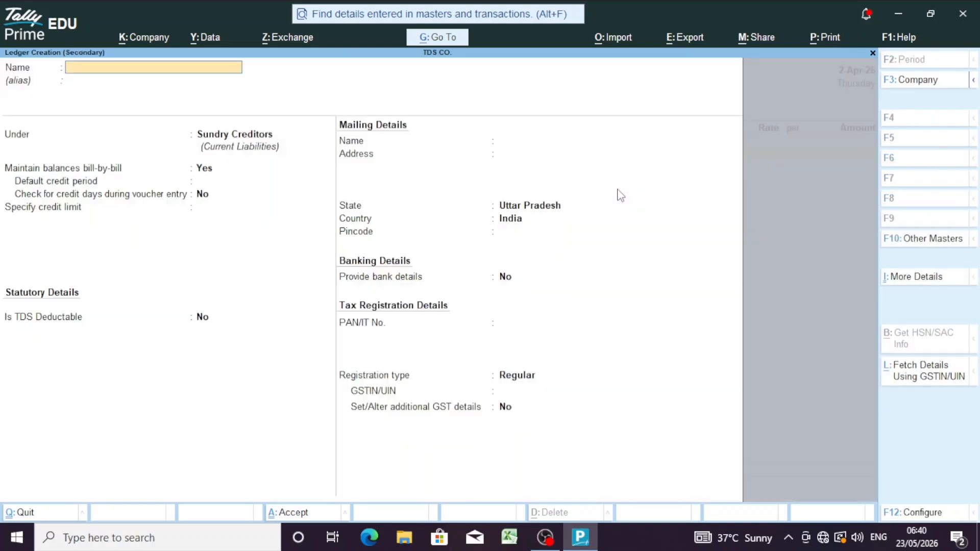
type("RENT")
key("Return")
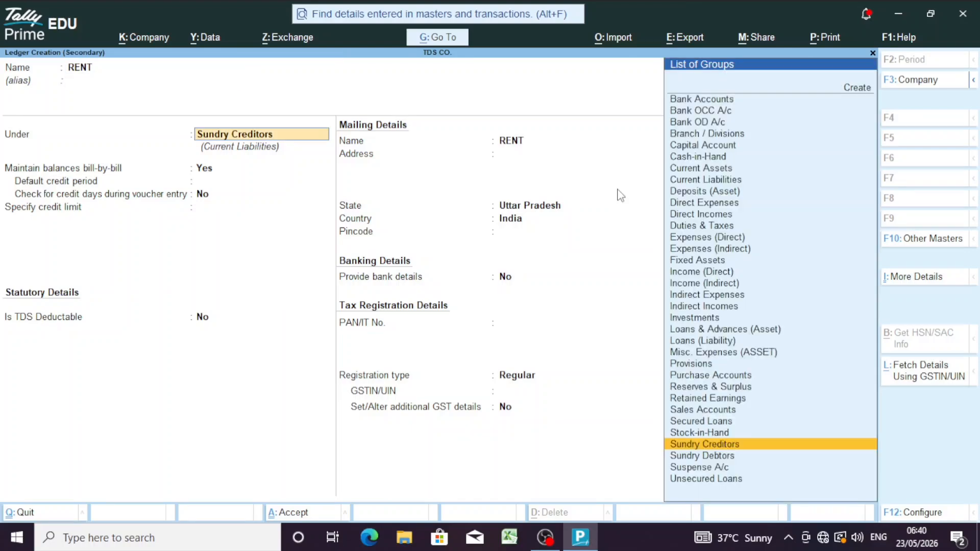
type("IND")
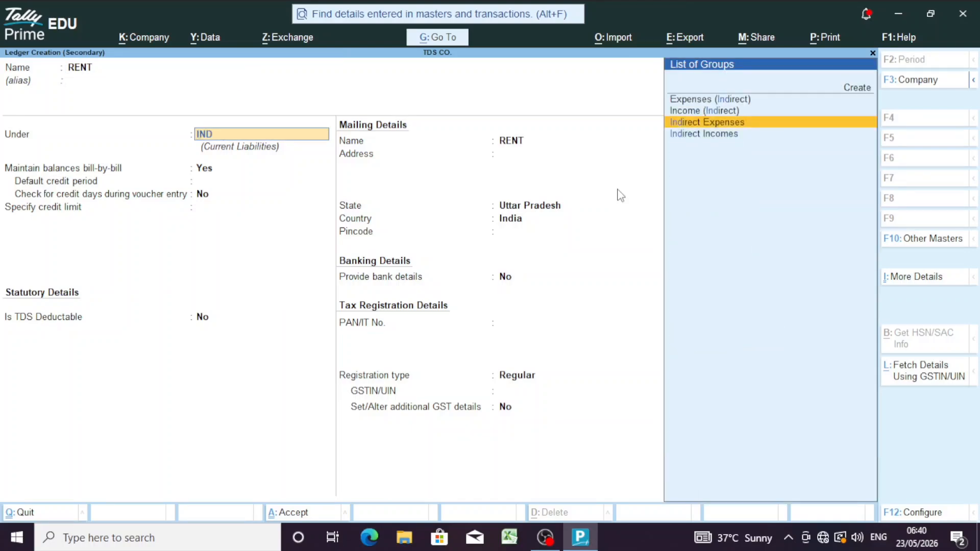
key("Return")
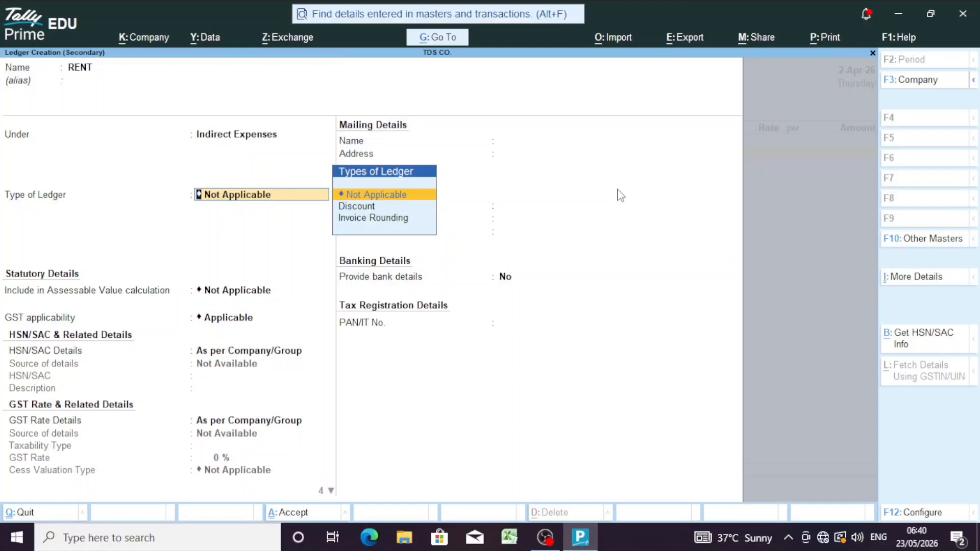
Step: Make RENT GST-applicable as taxable services at 18%, no reverse charge, enabling other statutory details
key("Return")
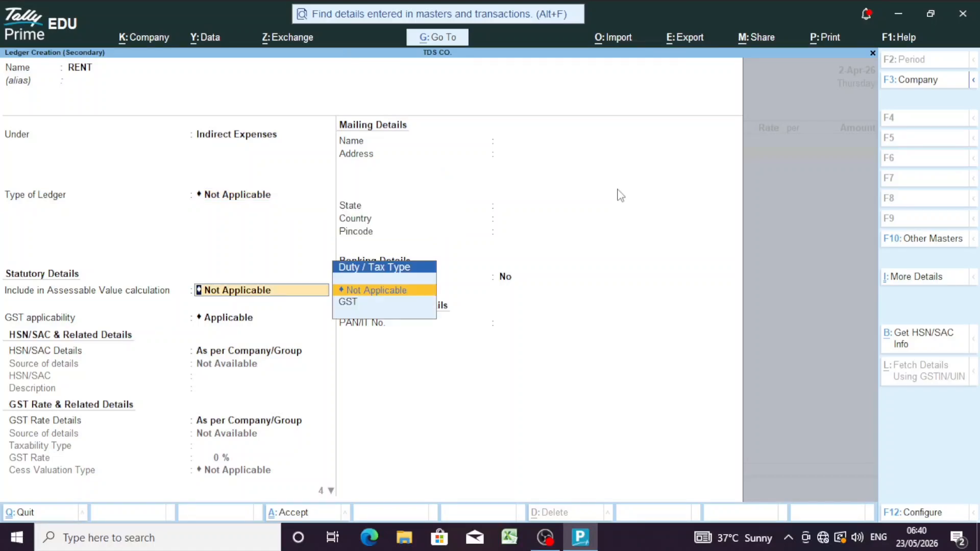
key("Return")
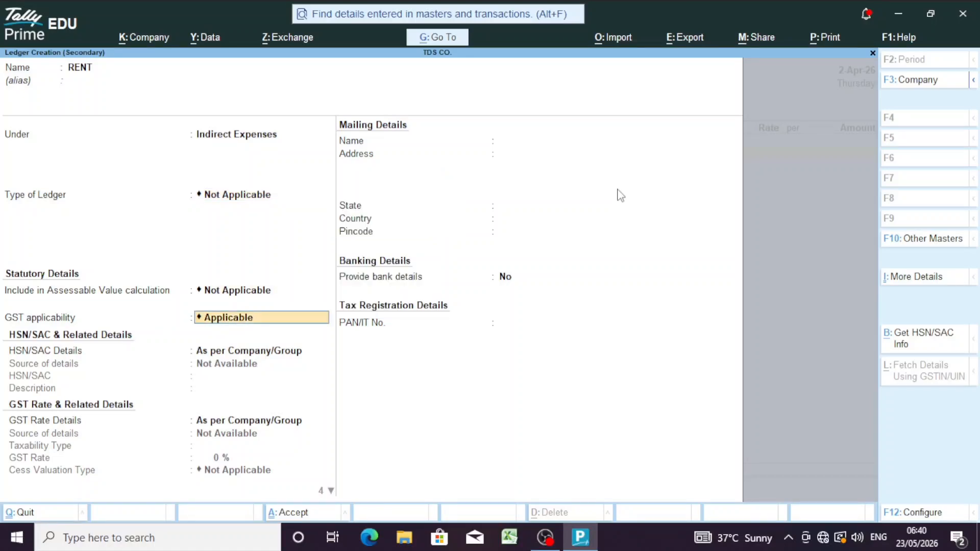
key("Return")
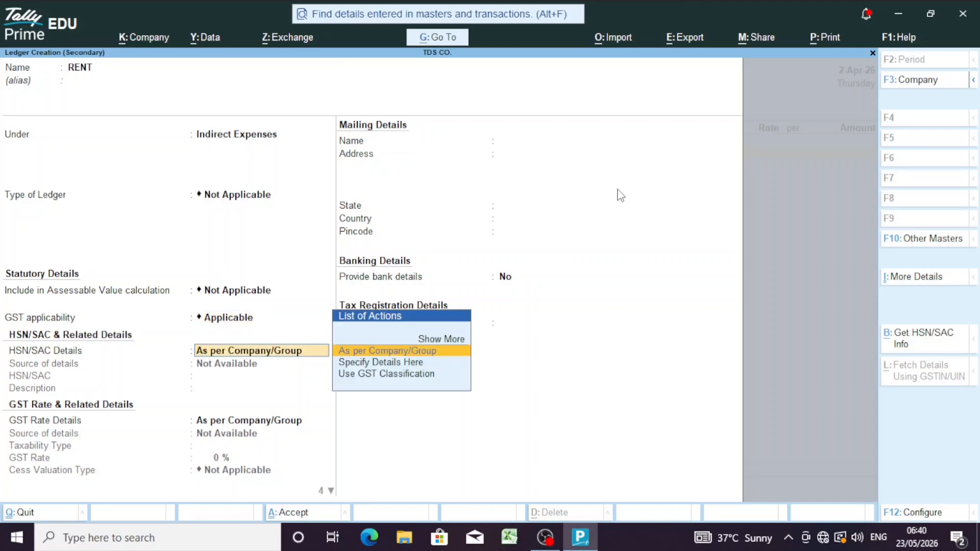
key("Return")
key("Down")
key("Return")
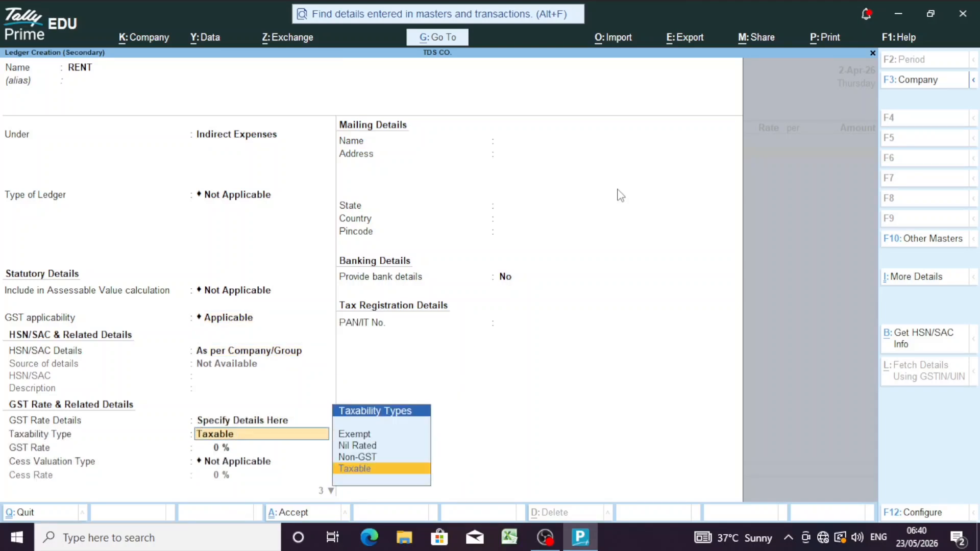
key("Return")
type("18")
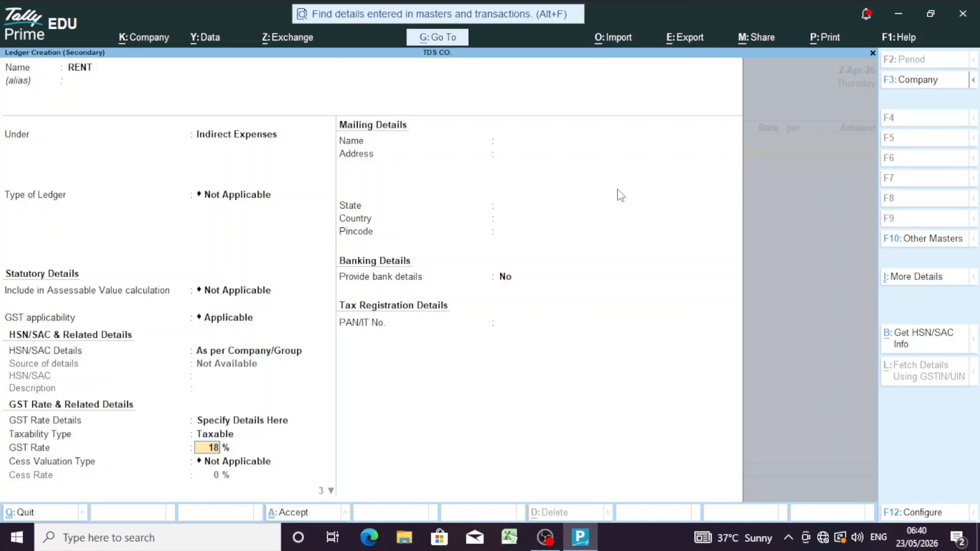
key("Return")
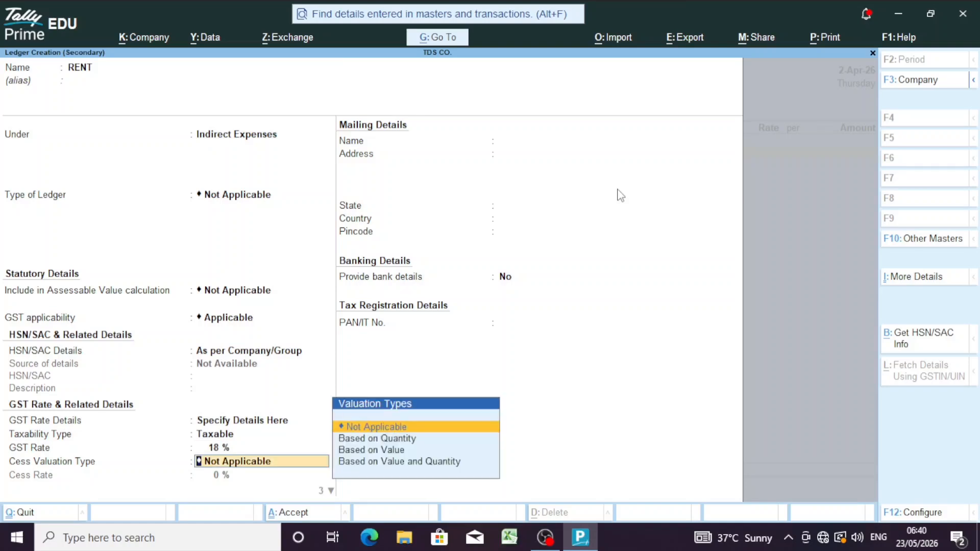
key("Return")
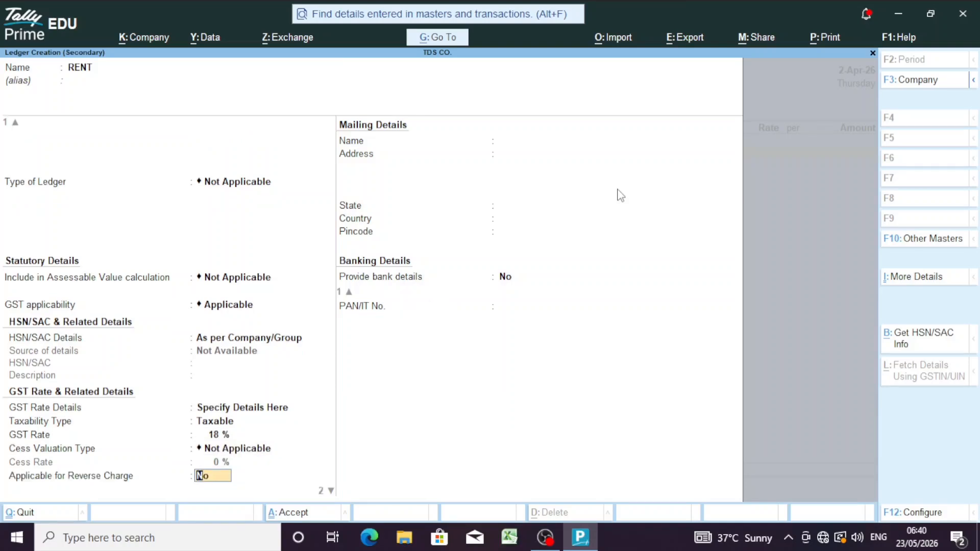
key("Return")
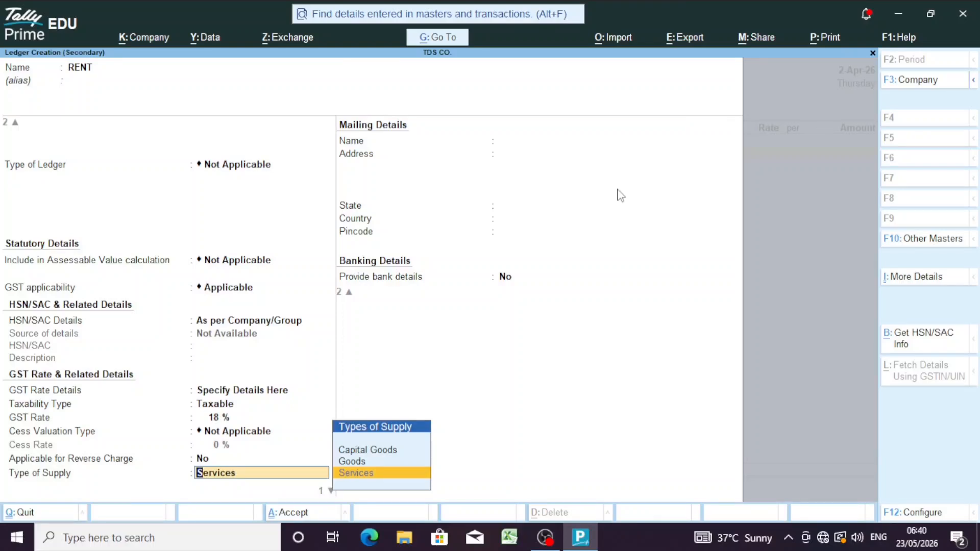
key("Return")
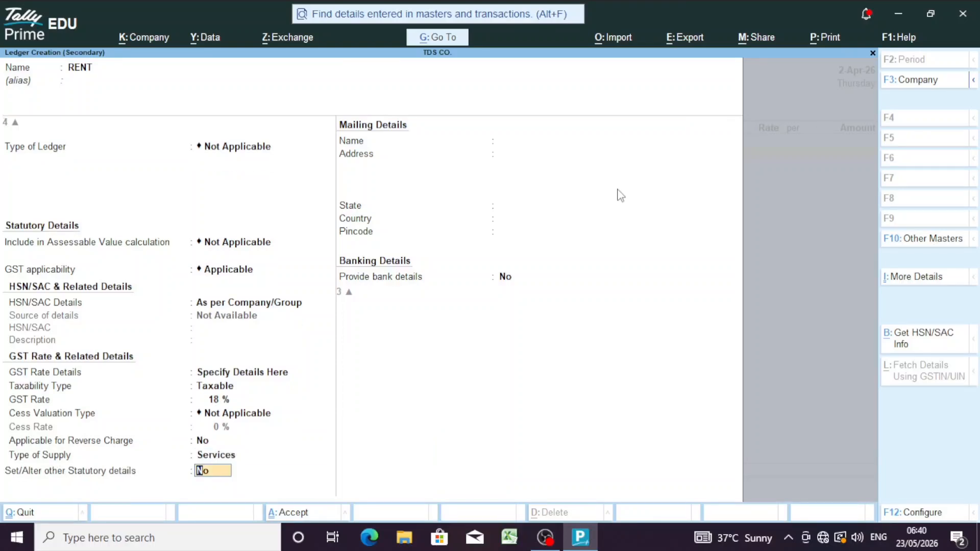
type("Y")
Step: Set TDS to Applicable in RENT's statutory details, leaving nature of payment undefined
key("Return")
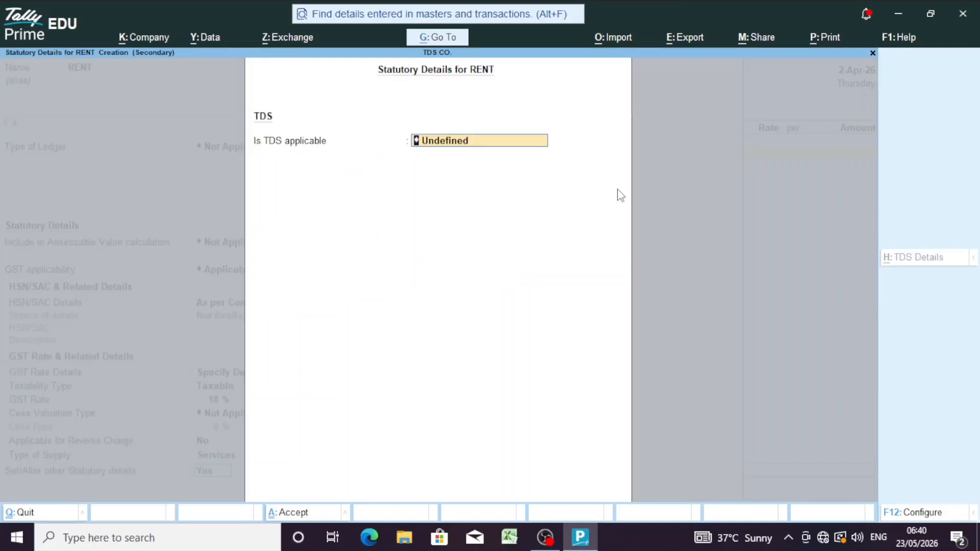
key("BackSpace")
key("Up")
key("Up")
key("Up")
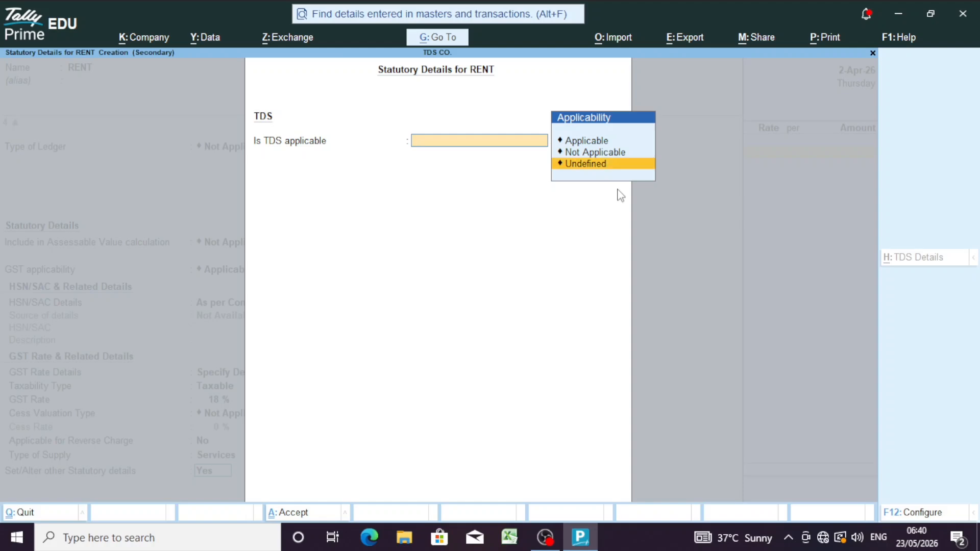
key("Return")
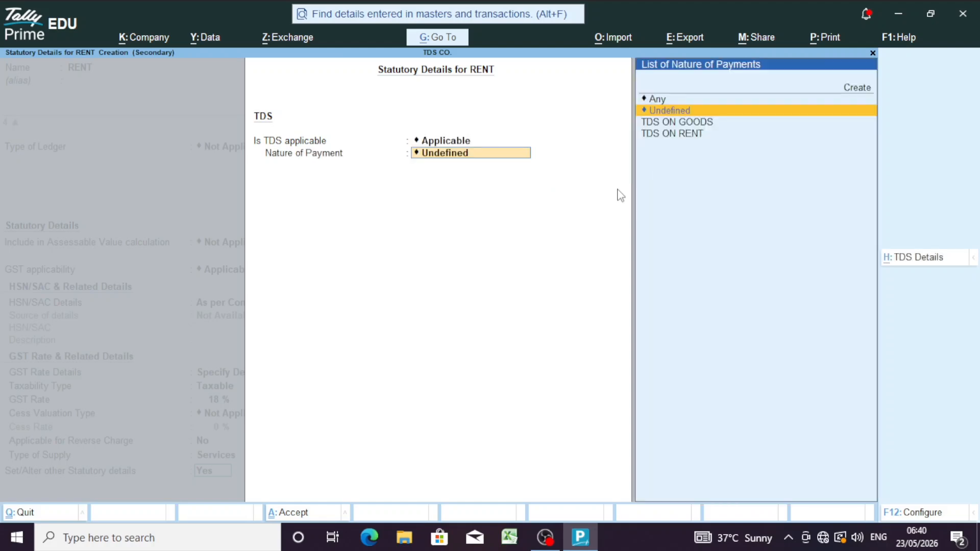
key("Up")
key("Down")
key("Down")
key("Down")
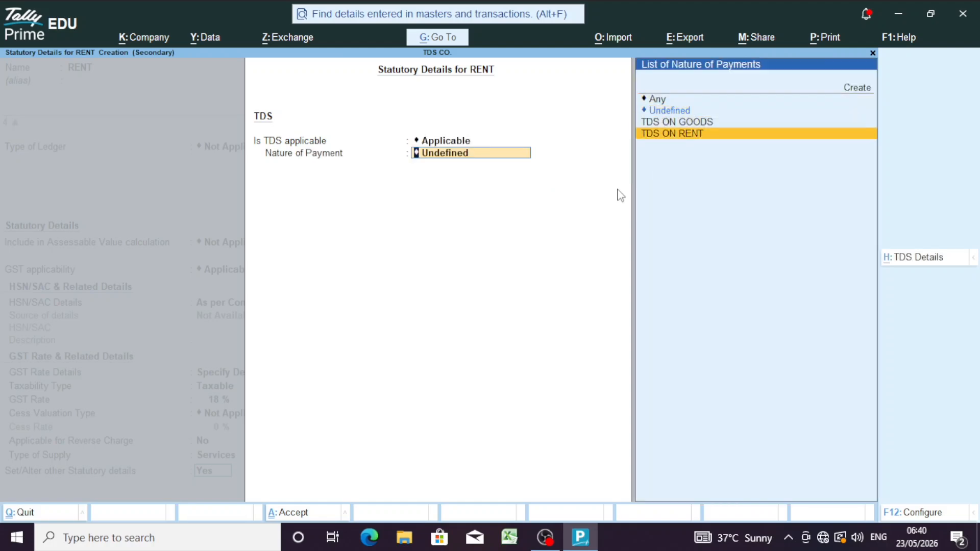
key("Up")
key("Up")
key("Up")
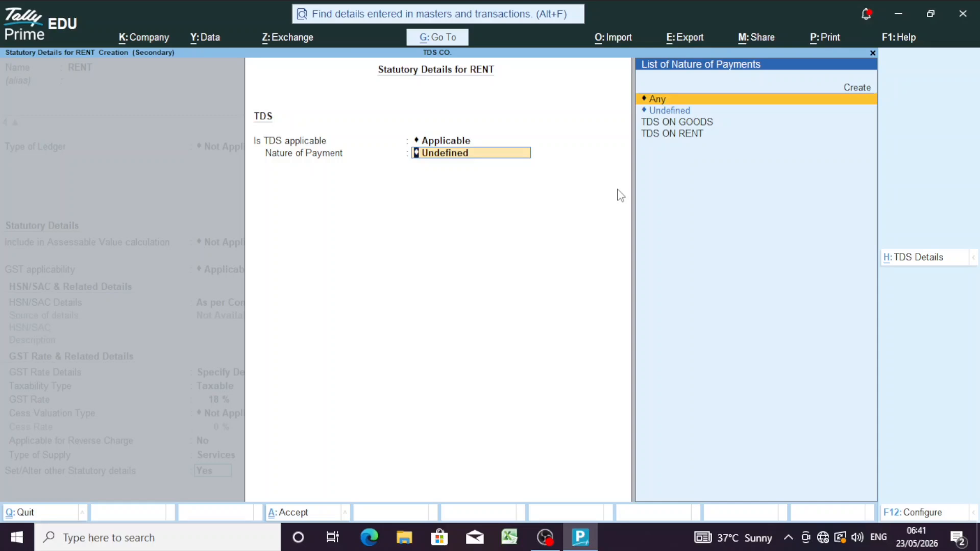
key("Return")
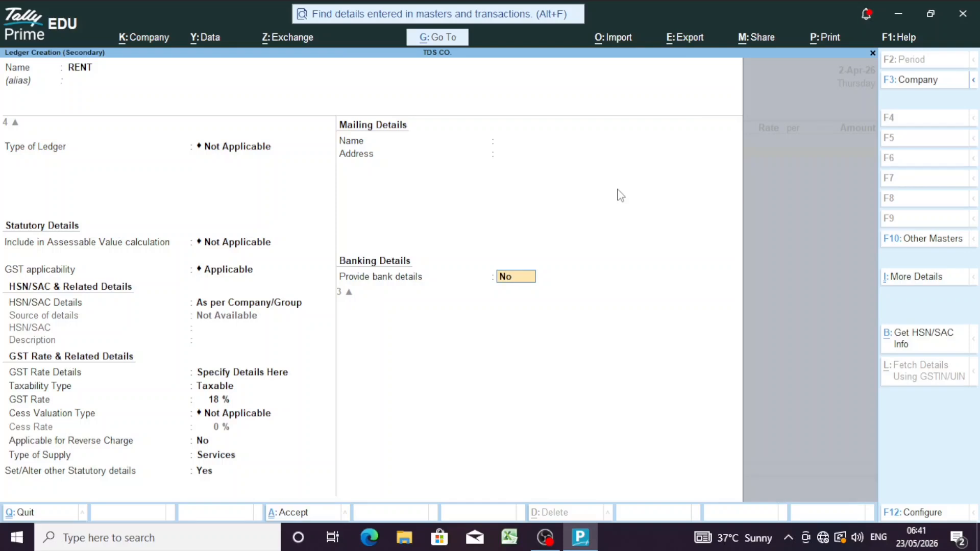
Step: Save the RENT ledger and enter 2,50,000 as the rent amount, correcting a mistyped figure
key("Return")
key("Return")
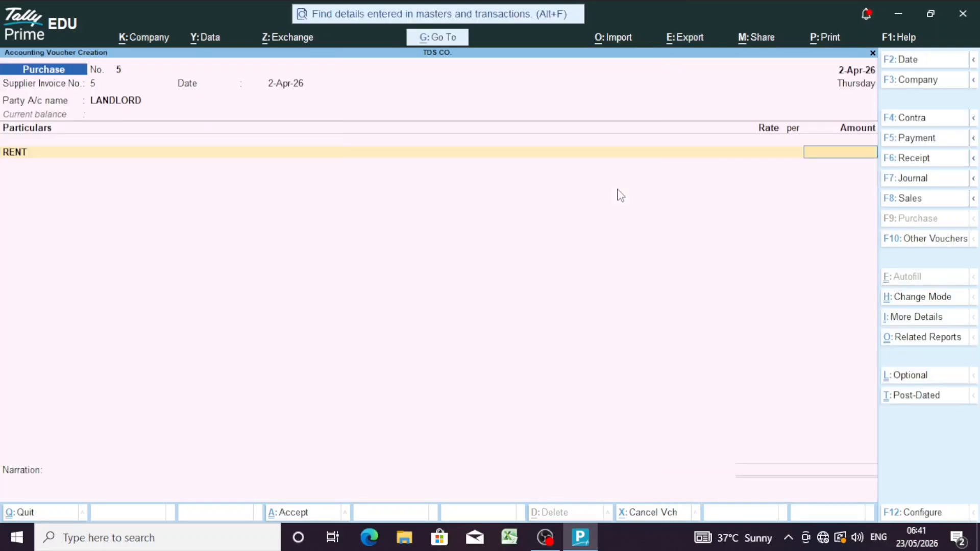
type("2")
key("BackSpace")
type("2500000")
key("Return")
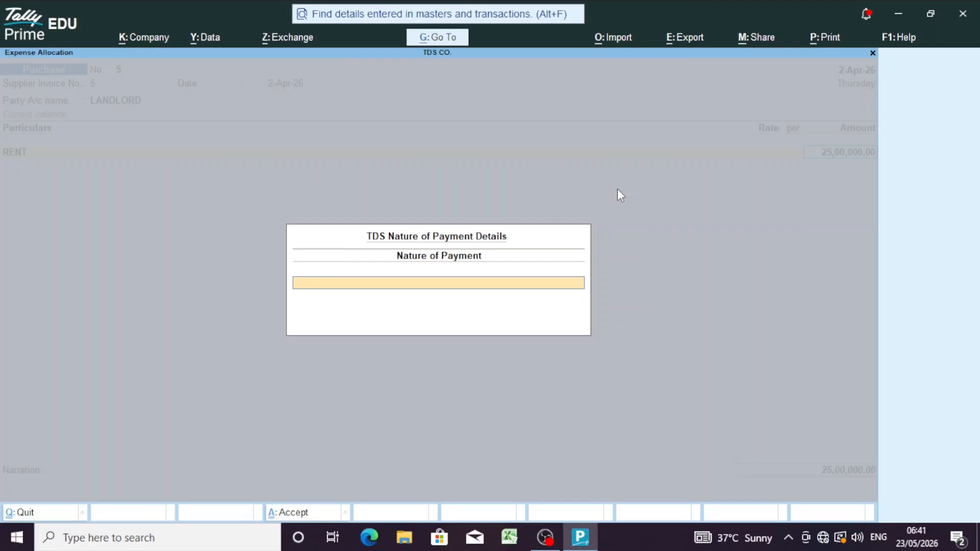
key("Escape")
key("Return")
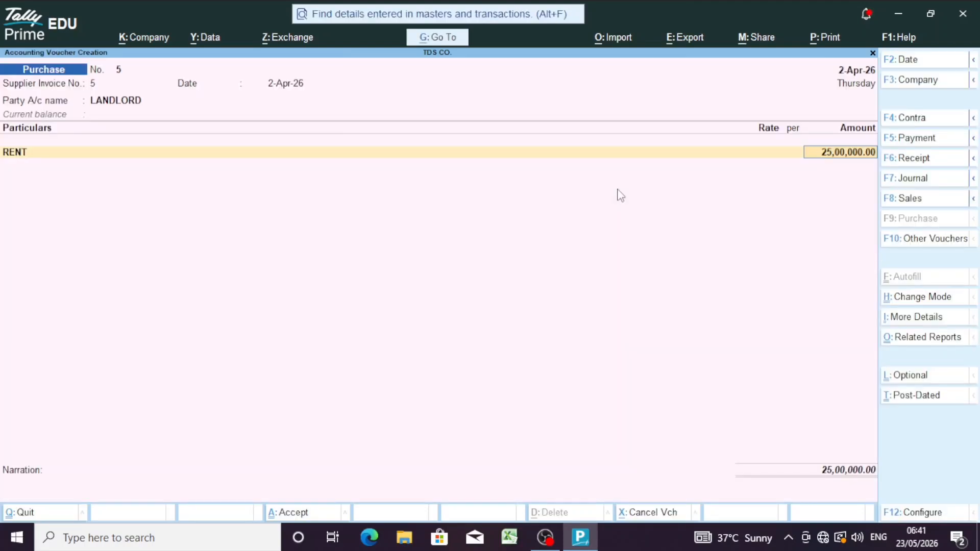
type("2,50,000")
key("Return")
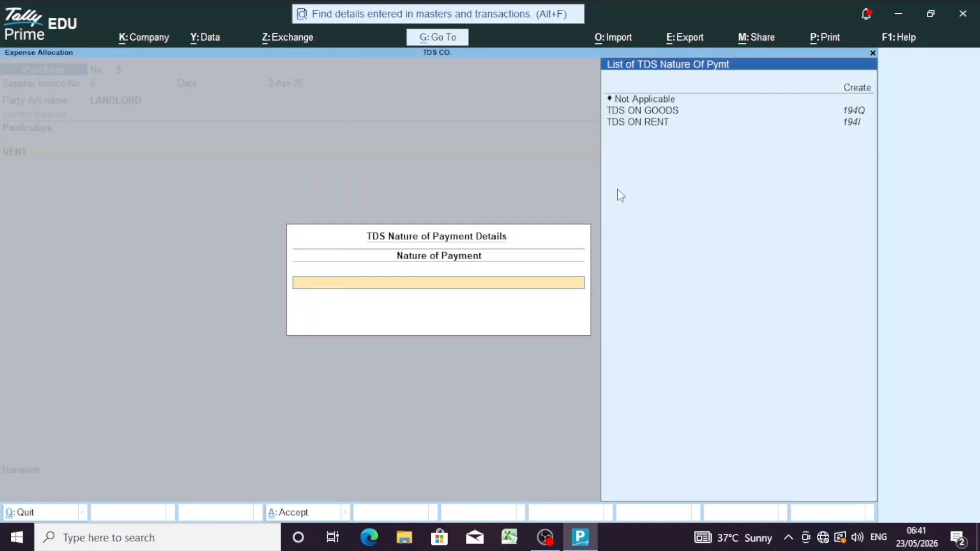
Step: Choose TDS ON RENT as the nature of payment for the rent line
key("Down")
key("Down")
key("Down")
key("Down")
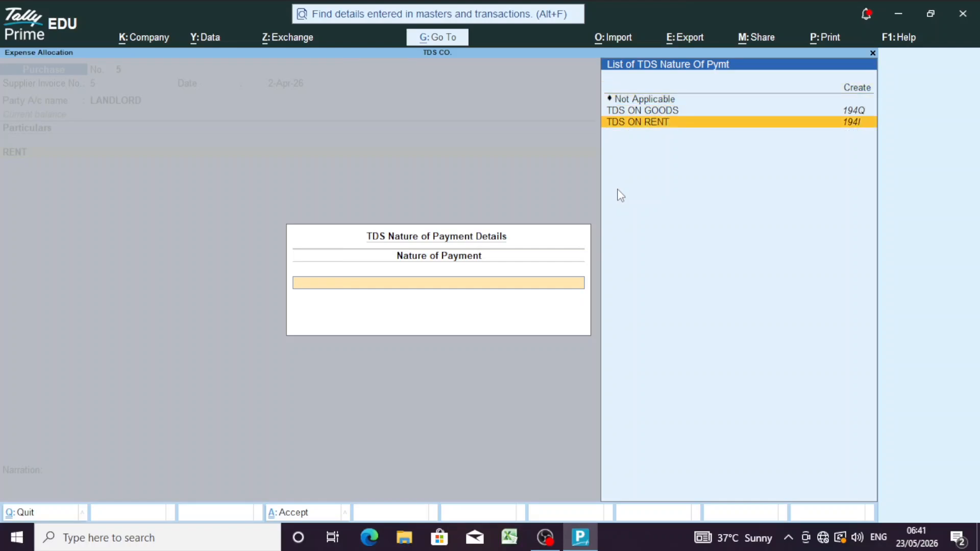
key("Up")
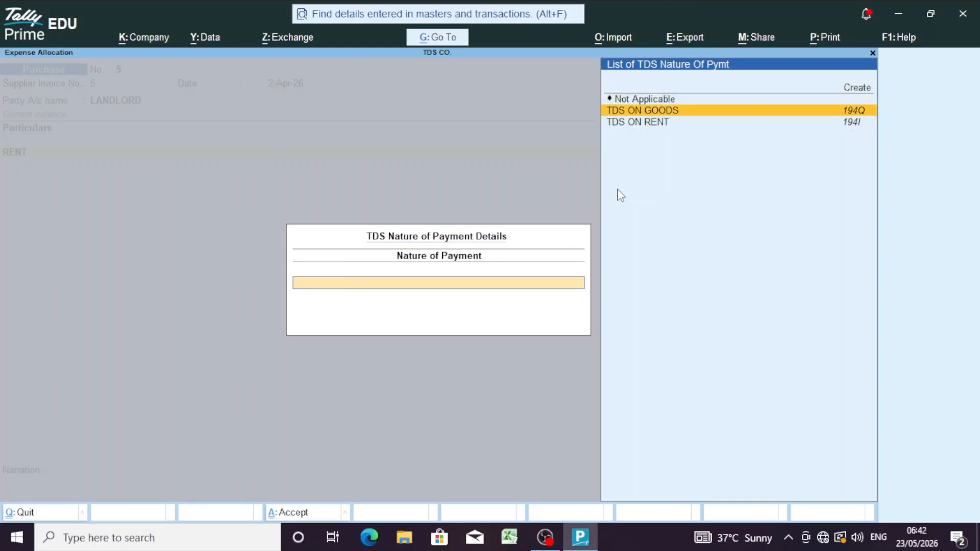
key("Down")
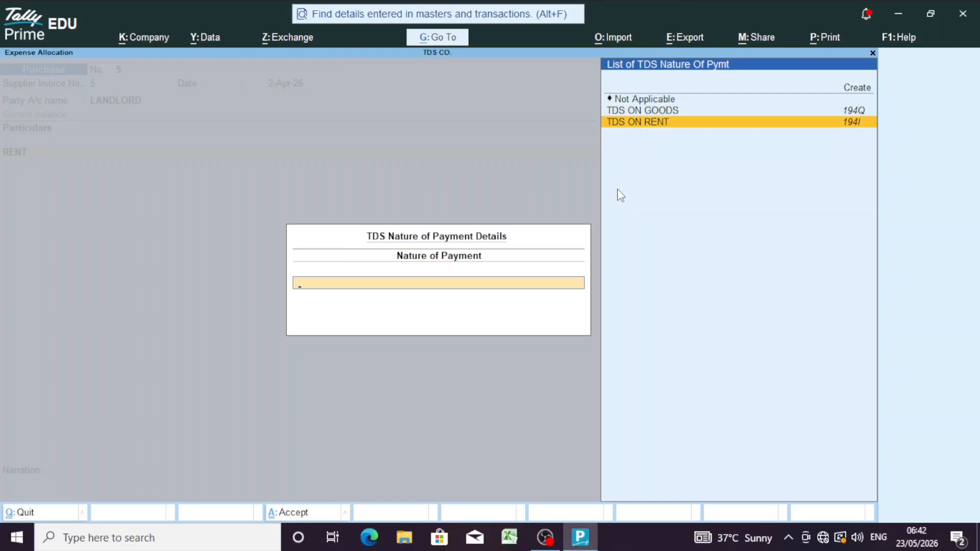
key("Up")
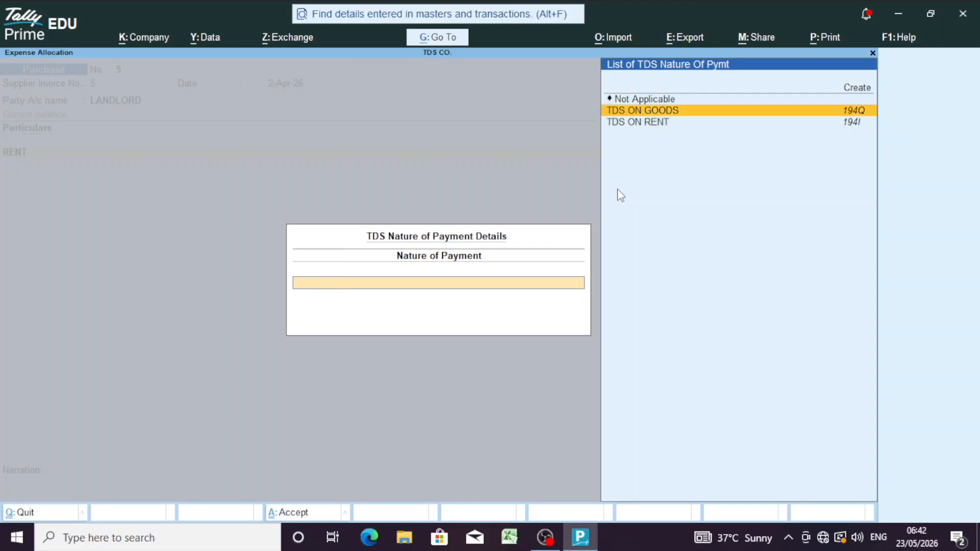
key("Down")
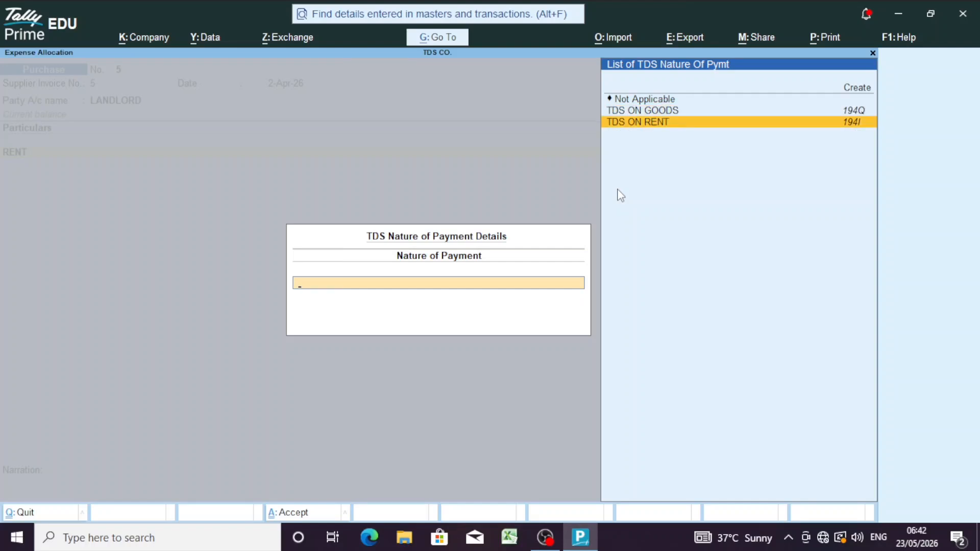
key("Return")
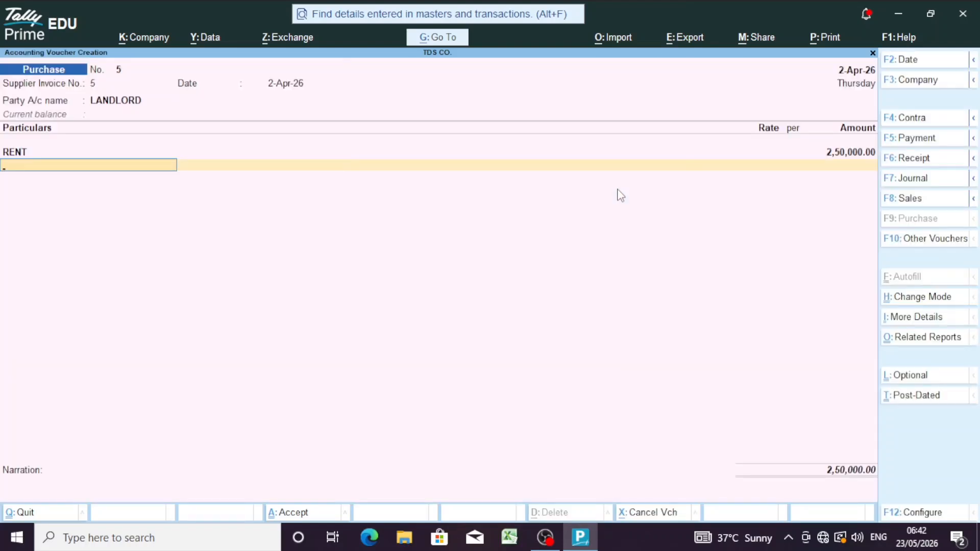
Step: Add CGST and SGST lines of 22,500 each and begin a TDS ledger line
type("C")
key("Return")
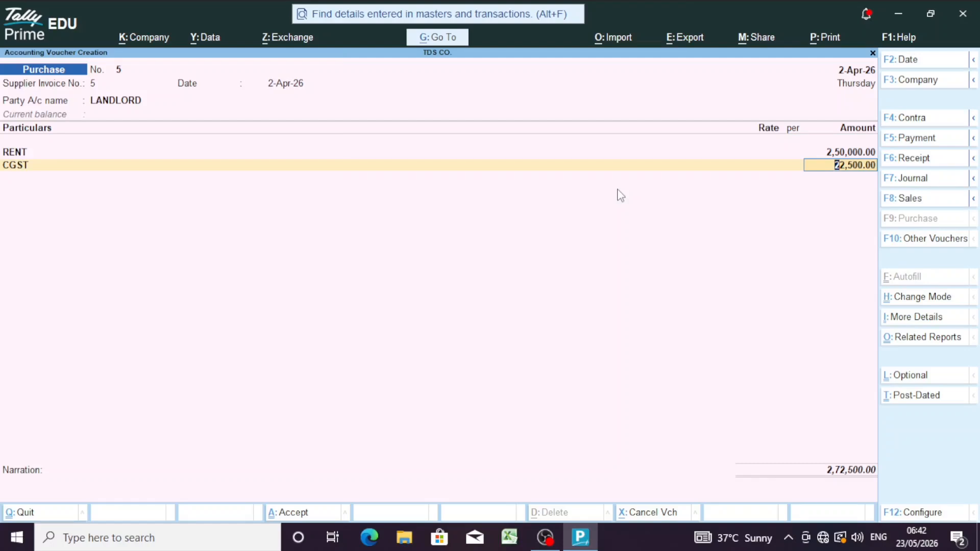
key("Return")
type("GS")
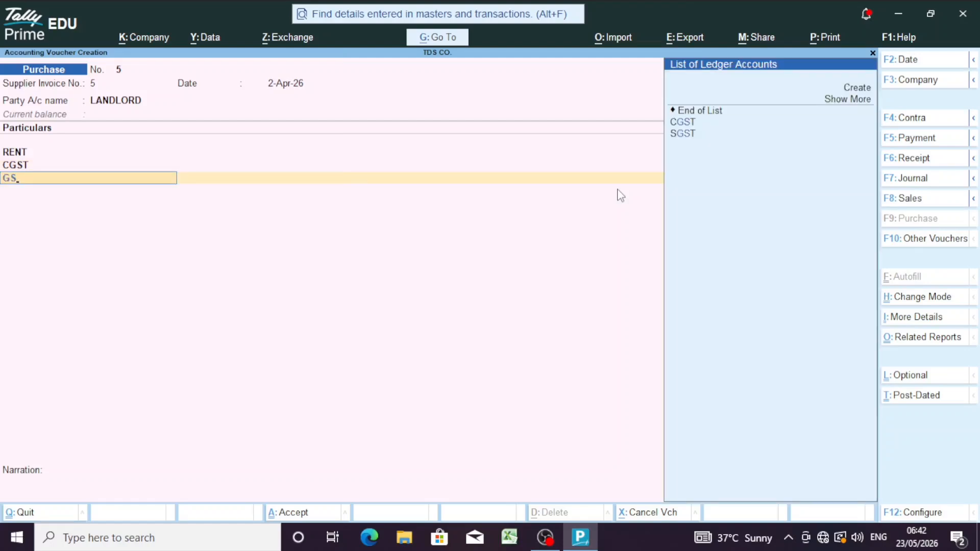
key("Down")
key("Return")
key("Return")
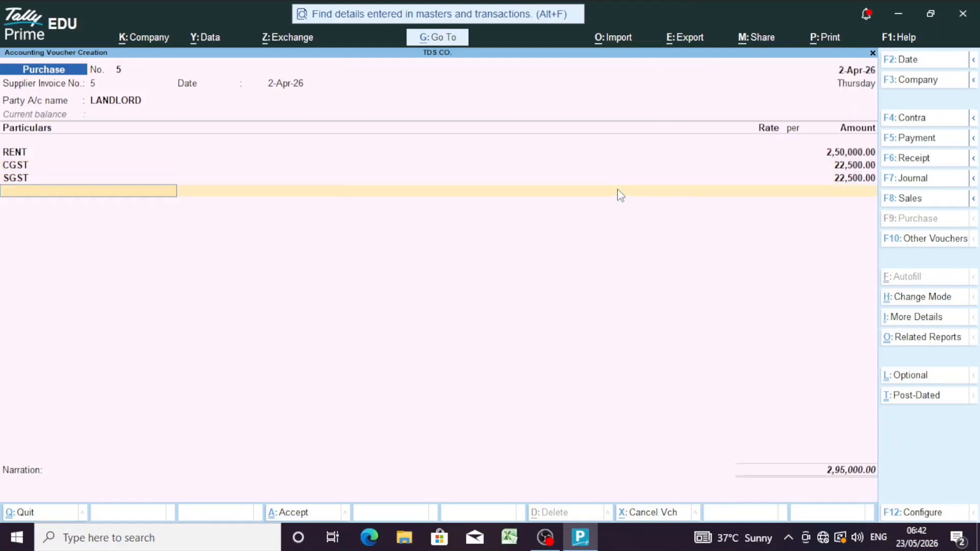
type("TDS")
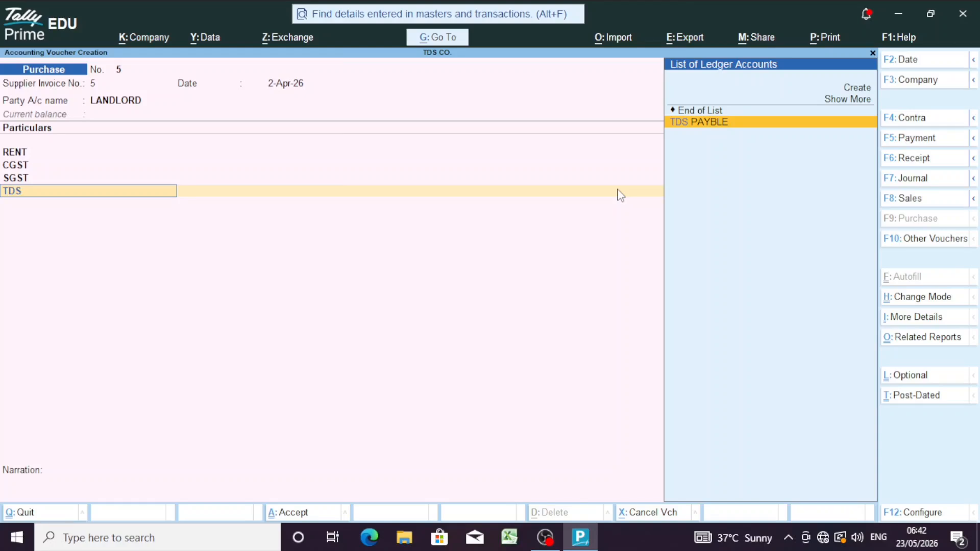
Step: Post (-)25,000 to TDS PAYBLE for a 2,70,000 voucher total, skipping narration to reach bill-wise details
key("Return")
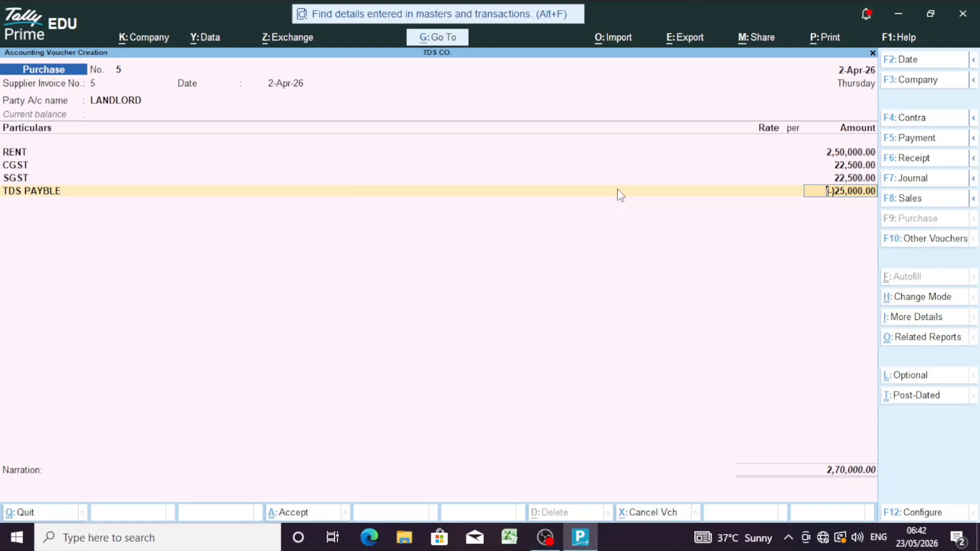
key("Return")
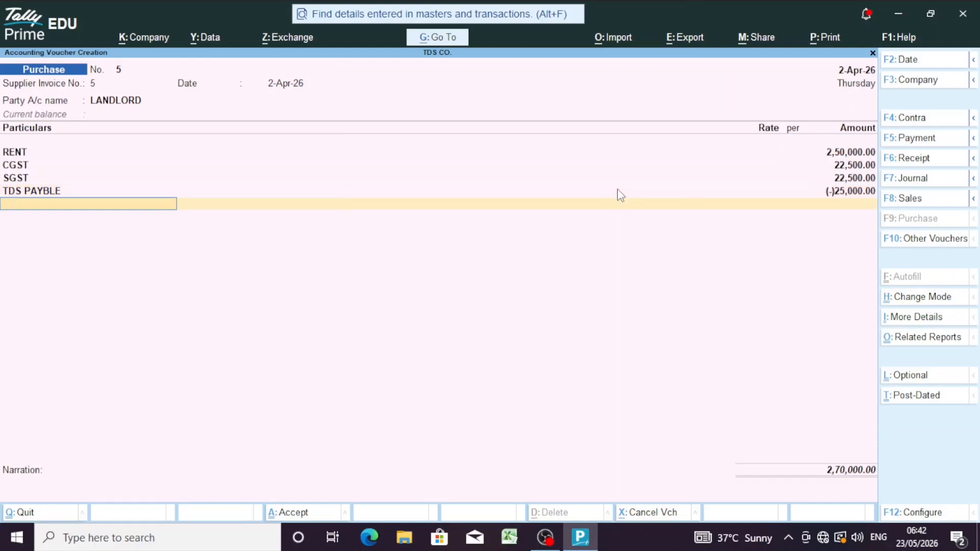
key("Return")
key("Return")
Step: Enter bill-wise details: New Ref 5 with 30-day credit and New Ref 'TDS RENT 5' for 25,000 Dr
key("Return")
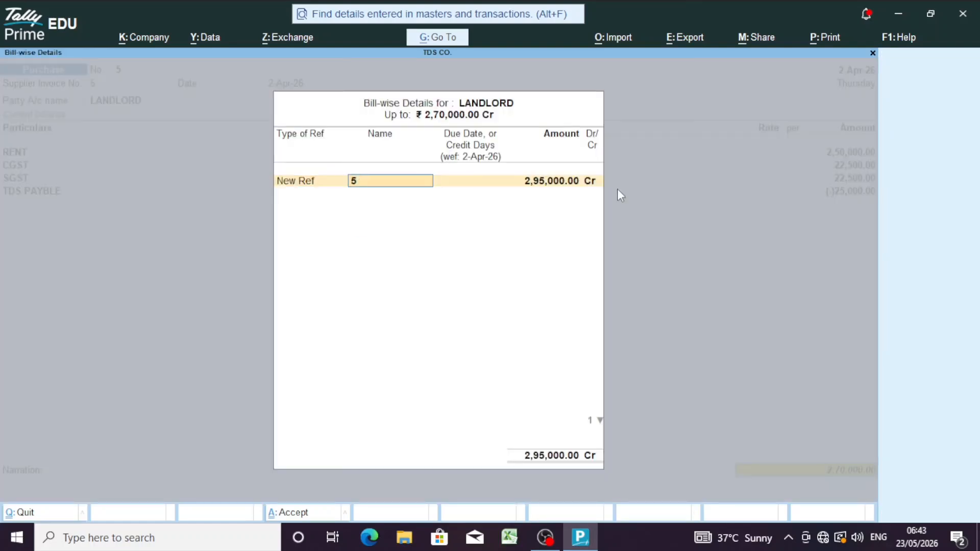
key("Return")
type("30")
key("Return")
key("Return")
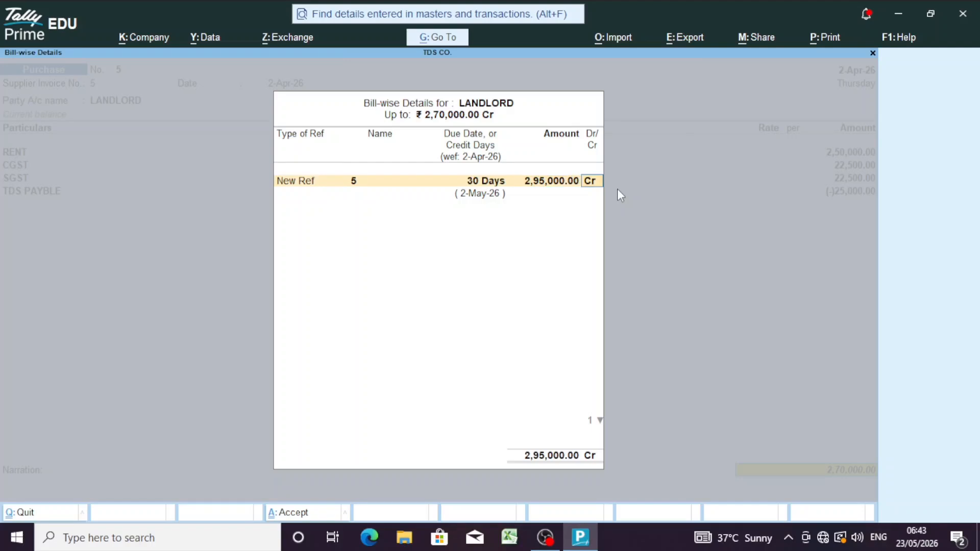
key("Return")
key("Return")
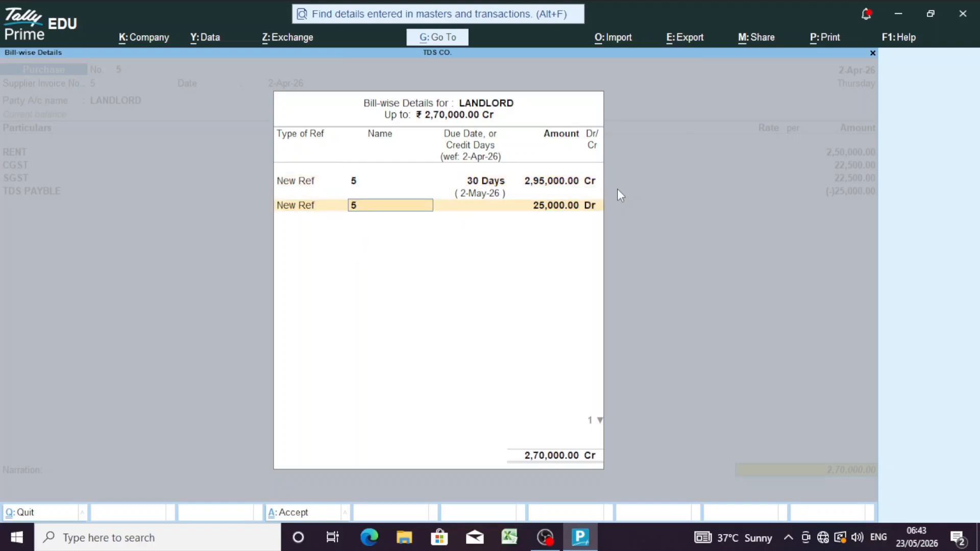
type("TDS RENT 5")
key("Return")
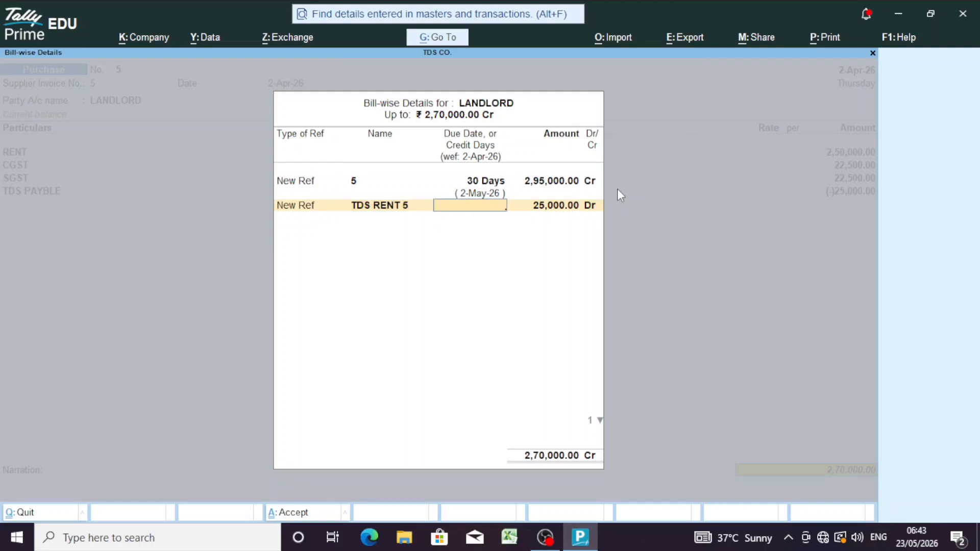
key("Return")
key("Return")
key("Return")
key("Return")
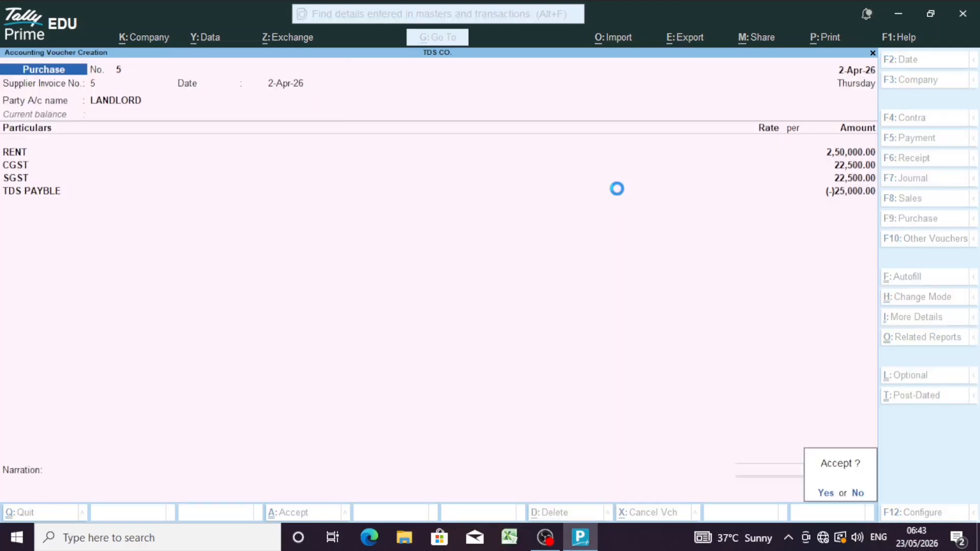
key("Return")
Step: Save purchase voucher 5 and quit voucher entry back to Gateway of Tally
key("BackSpace")
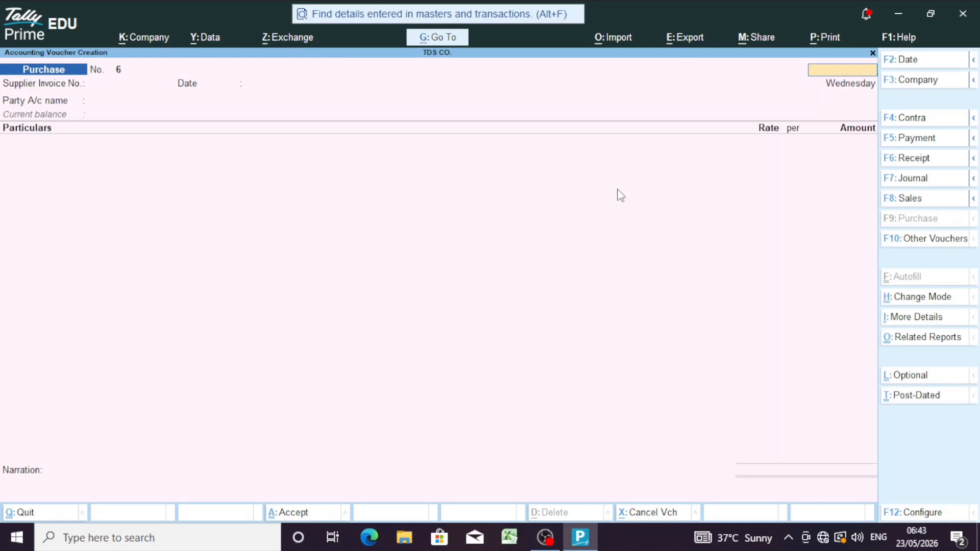
key("Escape")
key("Return")
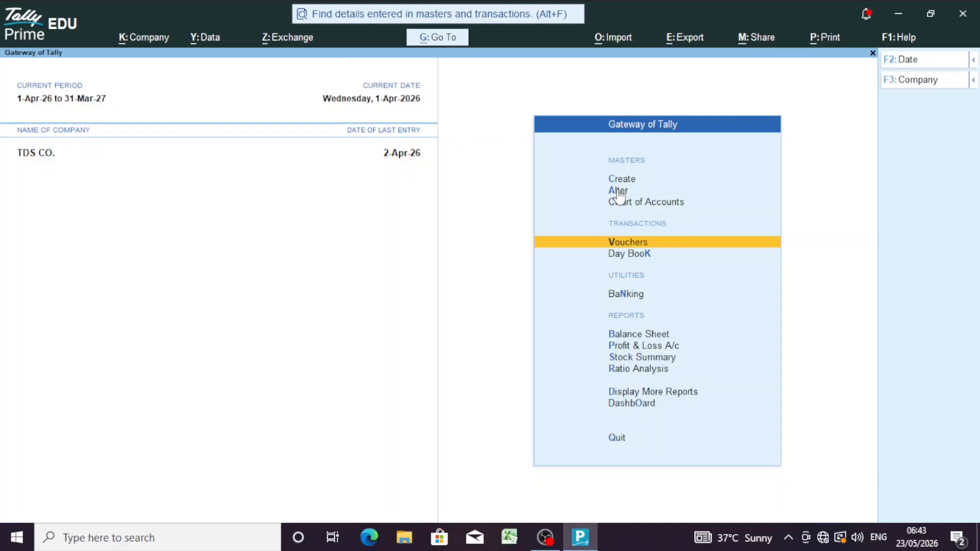
Step: Open the TDS PAYBLE ledger vouchers report via More Reports > Account Books > Ledger
key("Down")
key("Down")
key("Down")
key("Down")
key("Down")
key("Down")
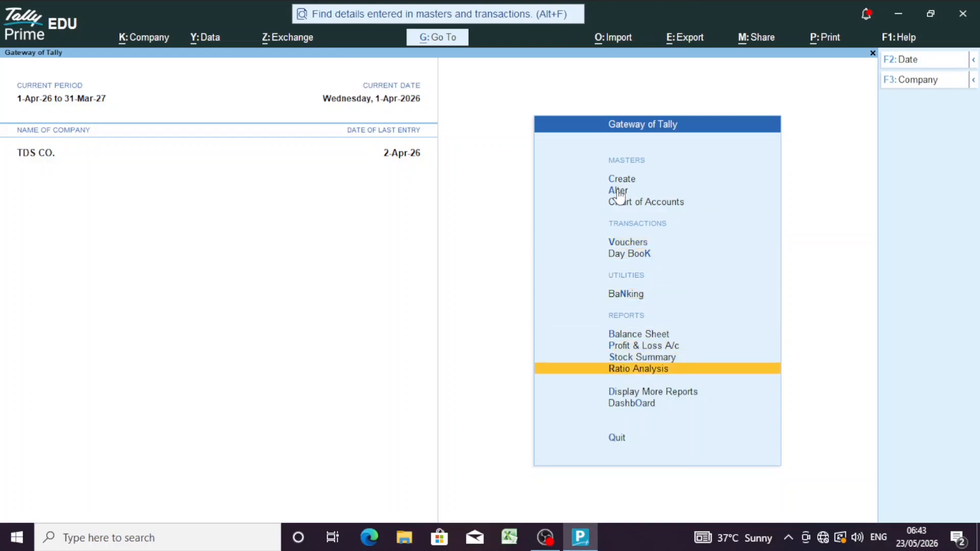
key("Down")
key("Return")
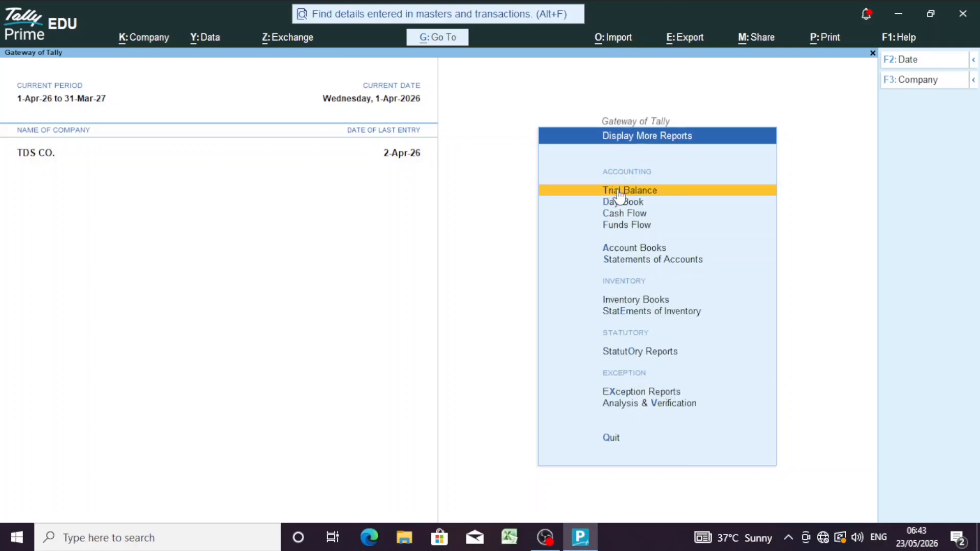
key("Down")
key("Down")
key("Down")
key("Down")
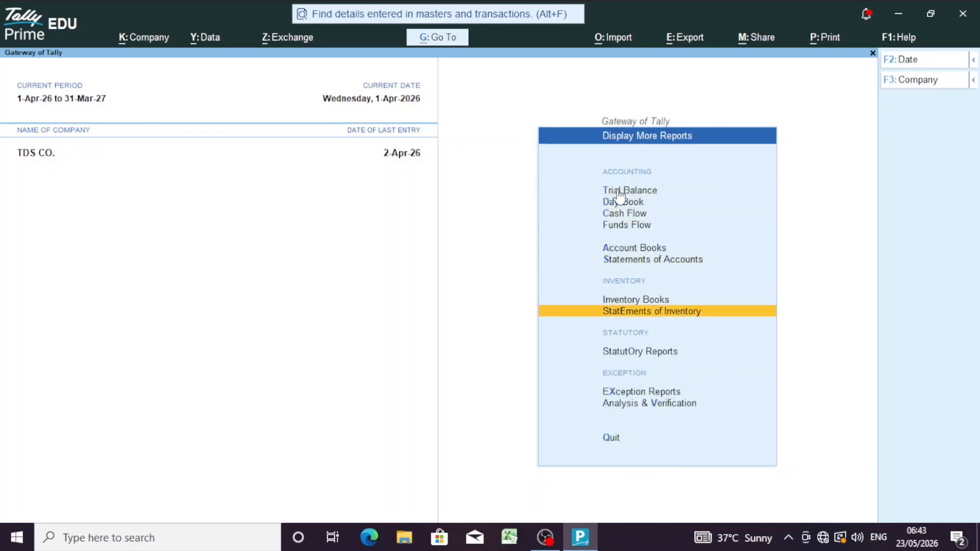
key("Up")
key("Up")
key("Up")
key("Up")
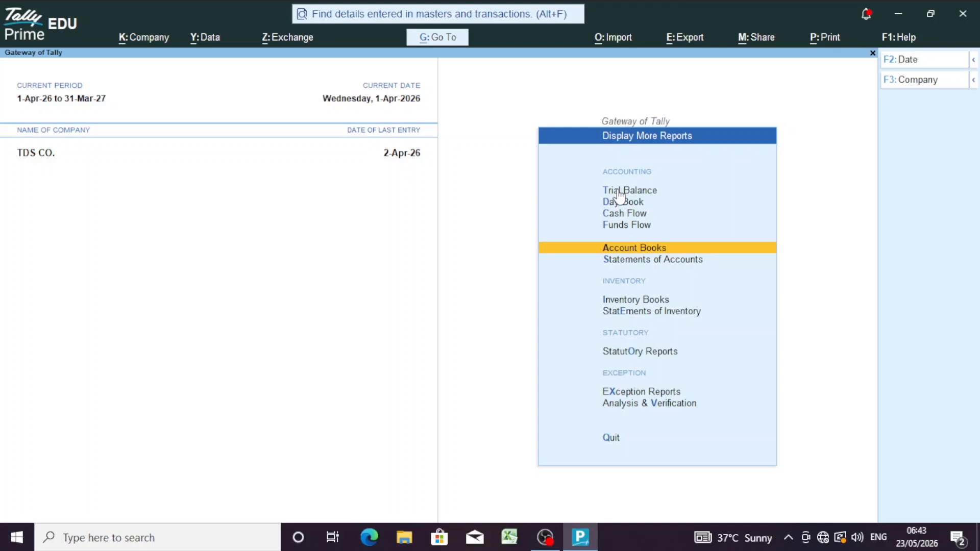
key("Return")
key("Down")
key("Return")
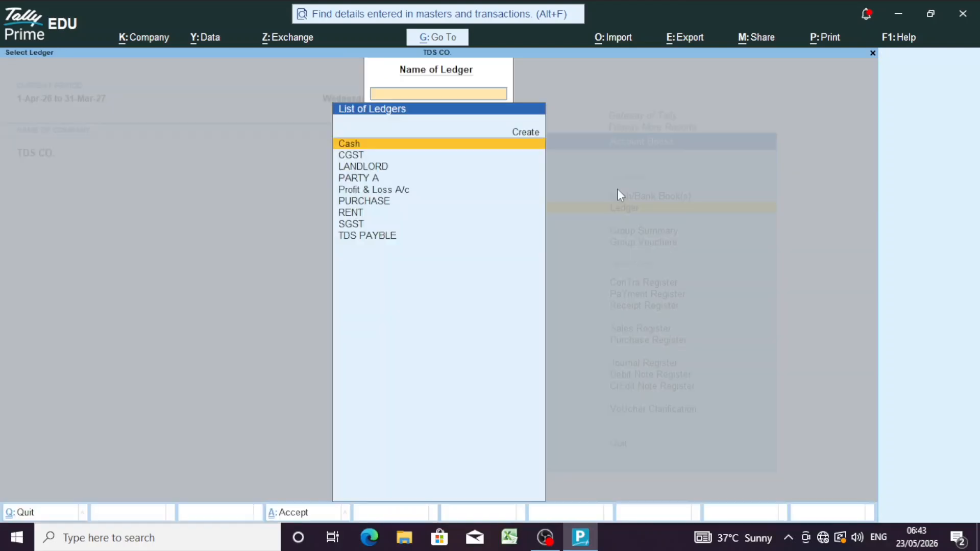
key("Down")
key("Down")
key("Down")
key("Down")
key("Down")
key("Down")
key("Down")
key("Down")
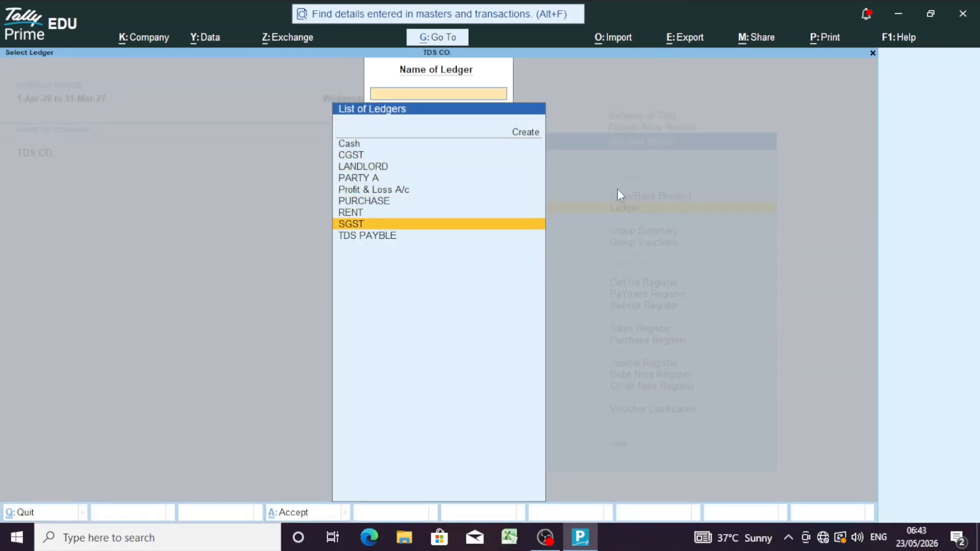
key("Return")
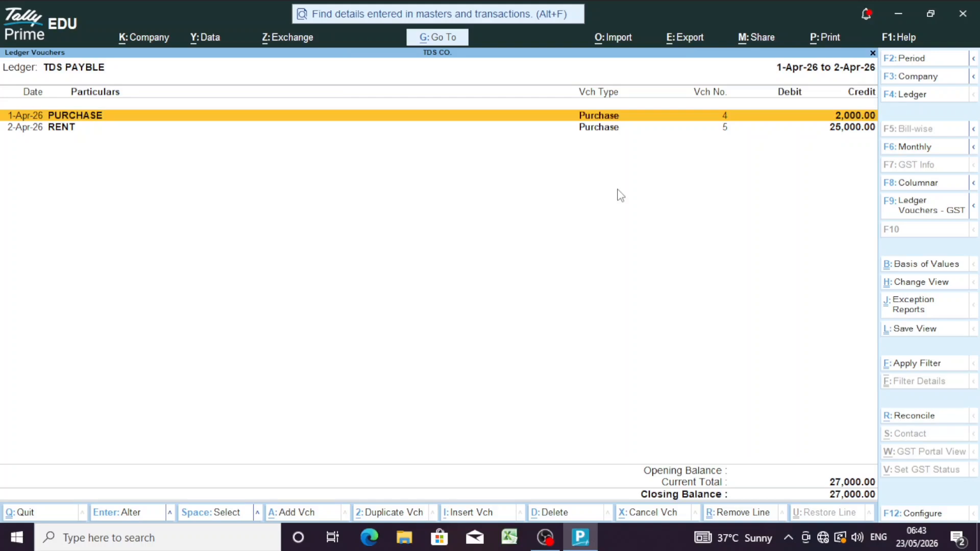
Step: Review TDS PAYBLE in the Alt+F5 detailed view, showing a 27,000 credit balance, then close it
key("Down")
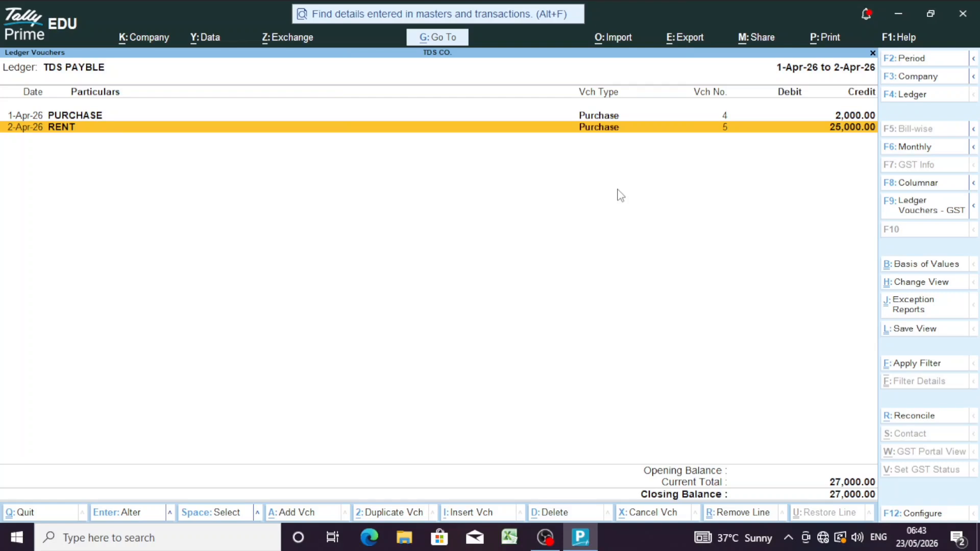
key("Up")
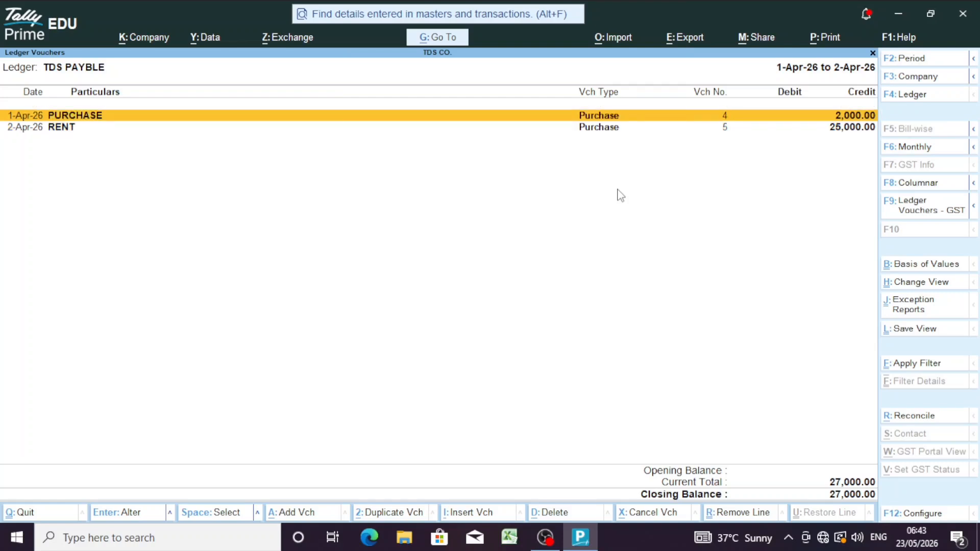
key("alt")
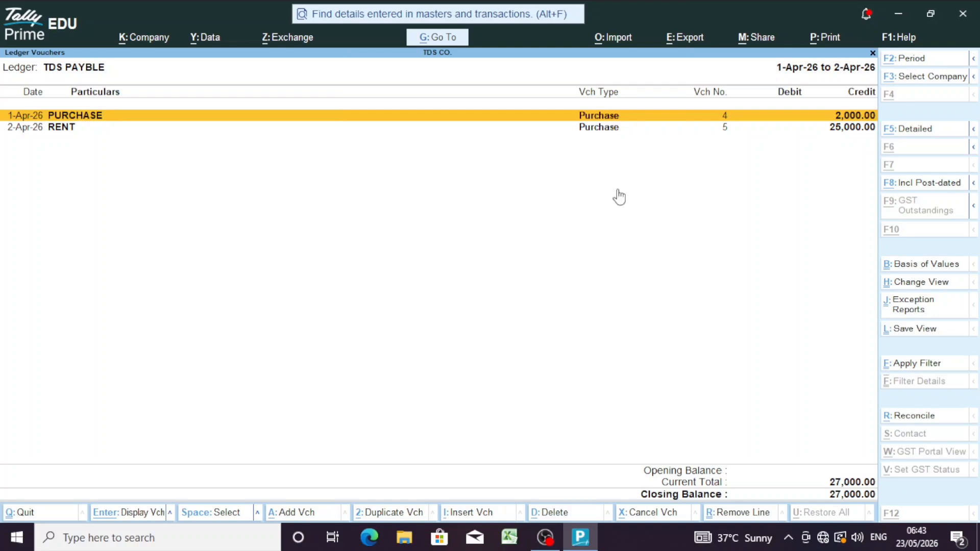
key("alt+F5")
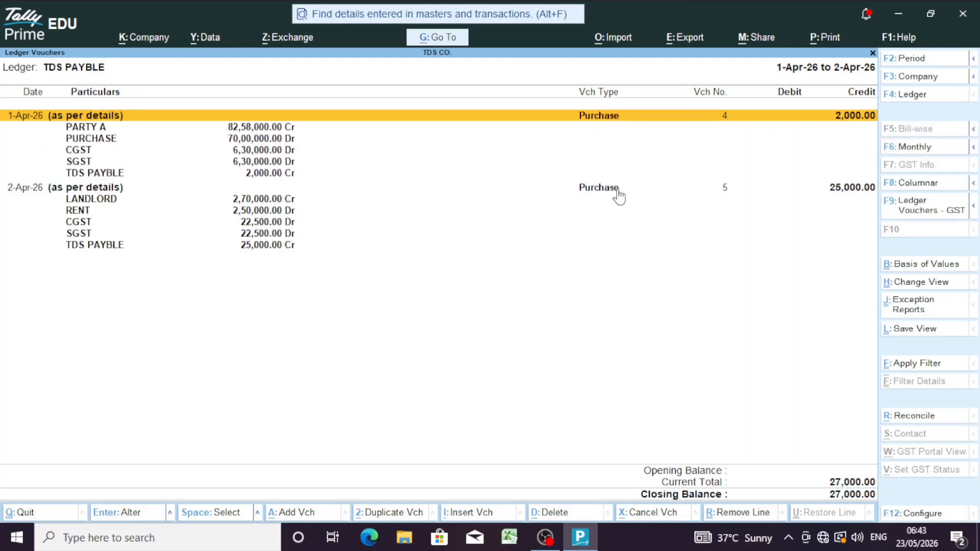
key("Down")
key("Down")
key("Down")
key("Down")
key("Down")
key("Down")
key("Down")
key("Down")
key("Down")
key("Down")
key("Down")
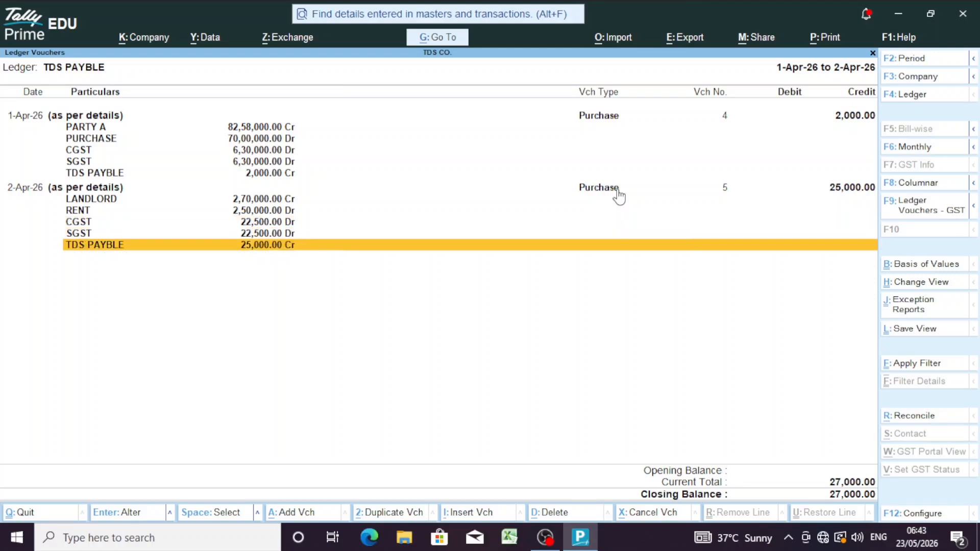
key("Up")
key("Up")
key("Up")
key("Up")
key("Up")
key("Up")
key("Up")
key("Up")
key("Up")
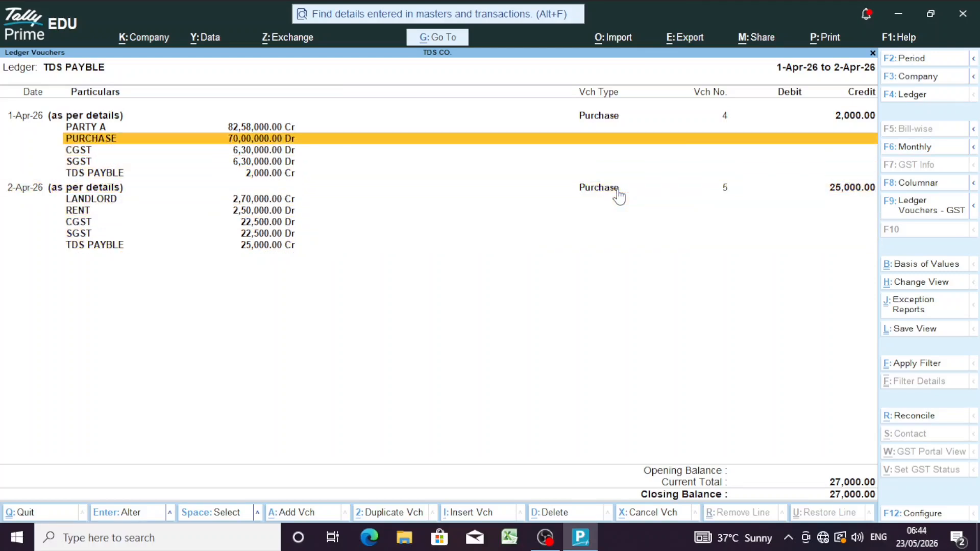
key("Escape")
key("Escape")
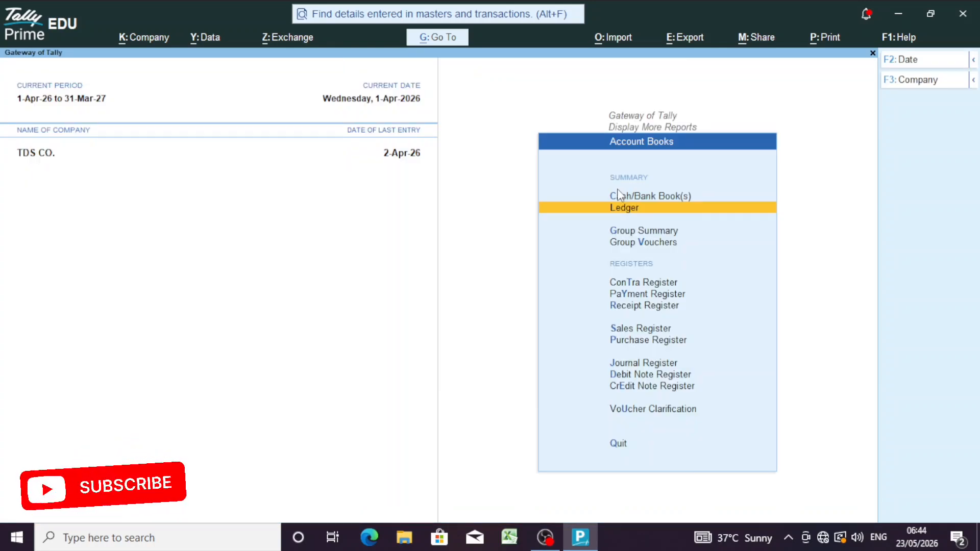
Step: Open Form 26Q under Statutory Reports > TDS Reports
key("Escape")
key("Down")
key("Down")
key("Down")
key("Down")
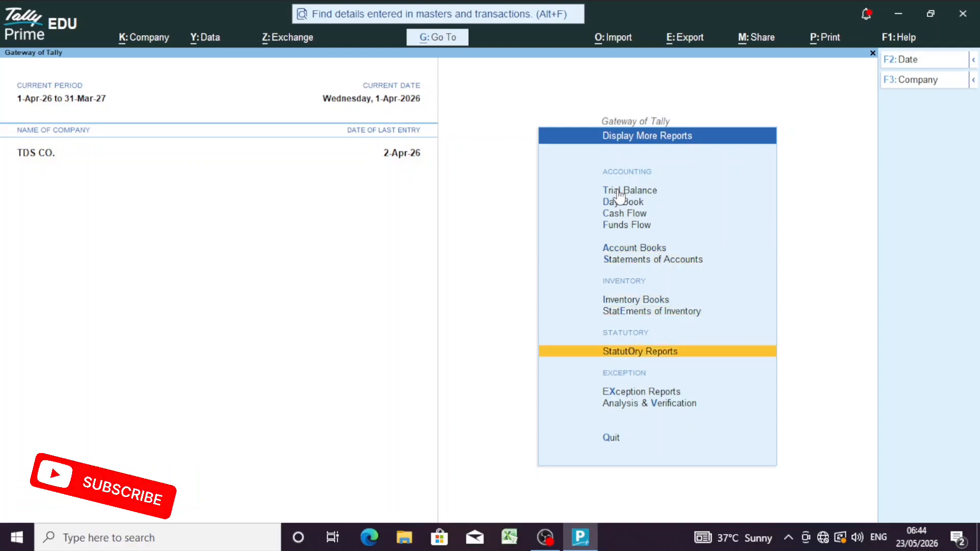
key("Return")
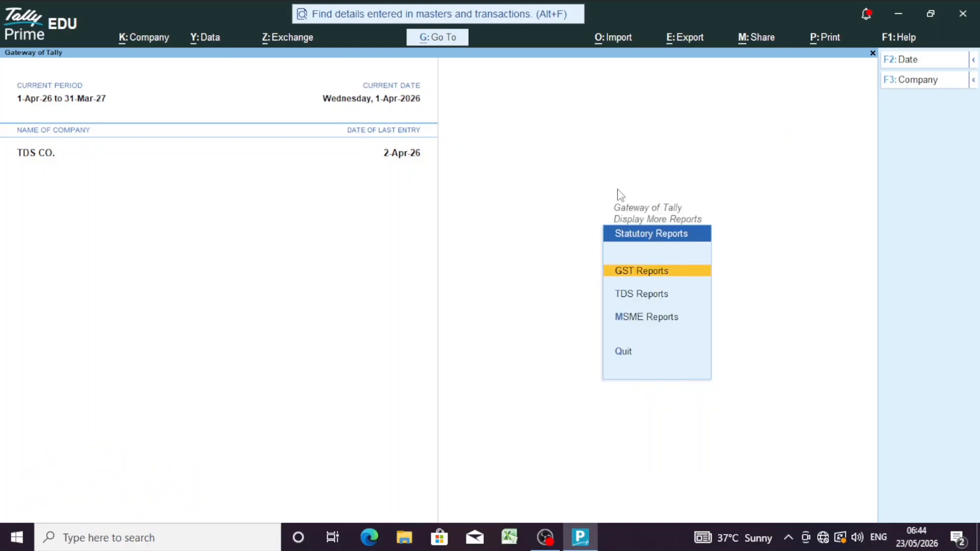
key("Down")
key("Return")
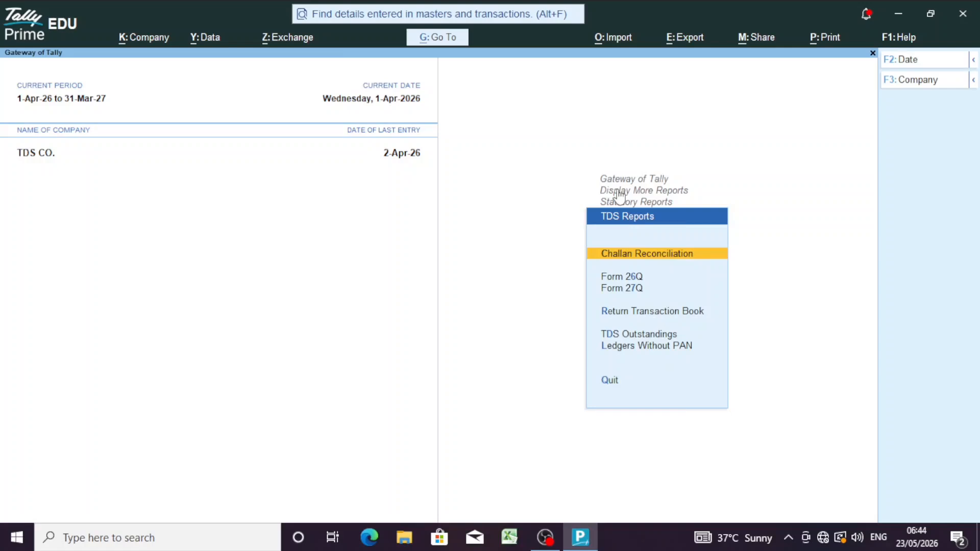
key("Down")
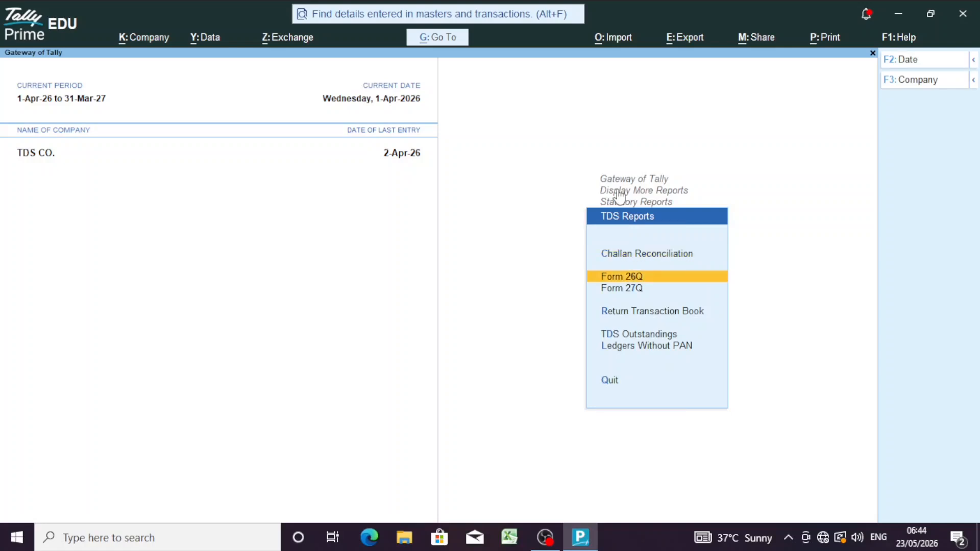
key("Return")
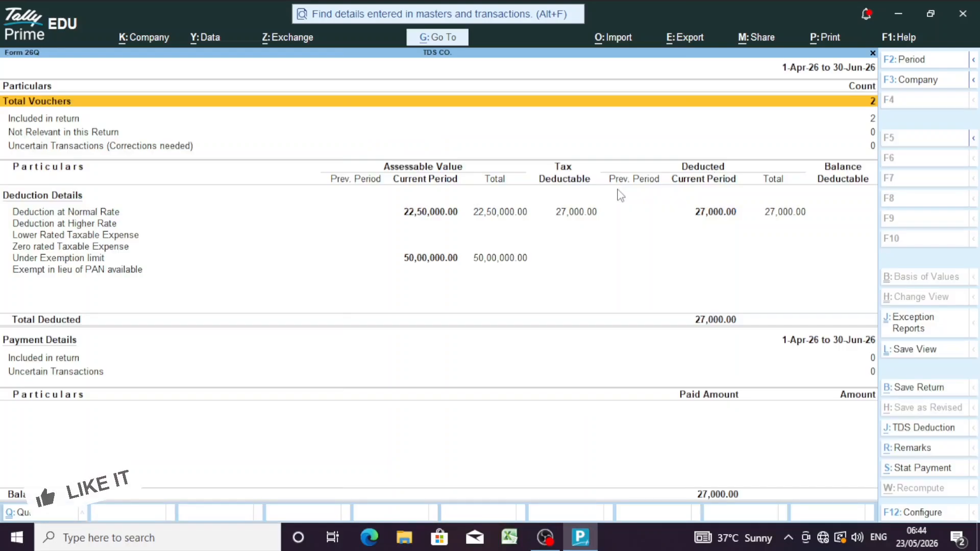
Step: Drill into Deduction at Normal Rate showing LANDLORD 25,000 and PARTY A 2,000, then back out
key("Down")
key("Down")
key("Down")
key("Down")
key("Down")
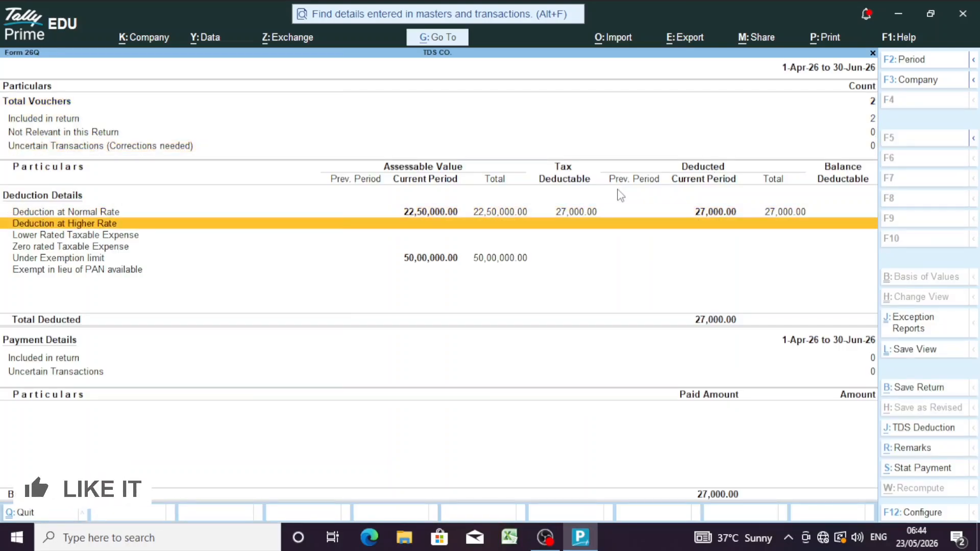
key("Down")
key("Up")
key("Up")
key("Up")
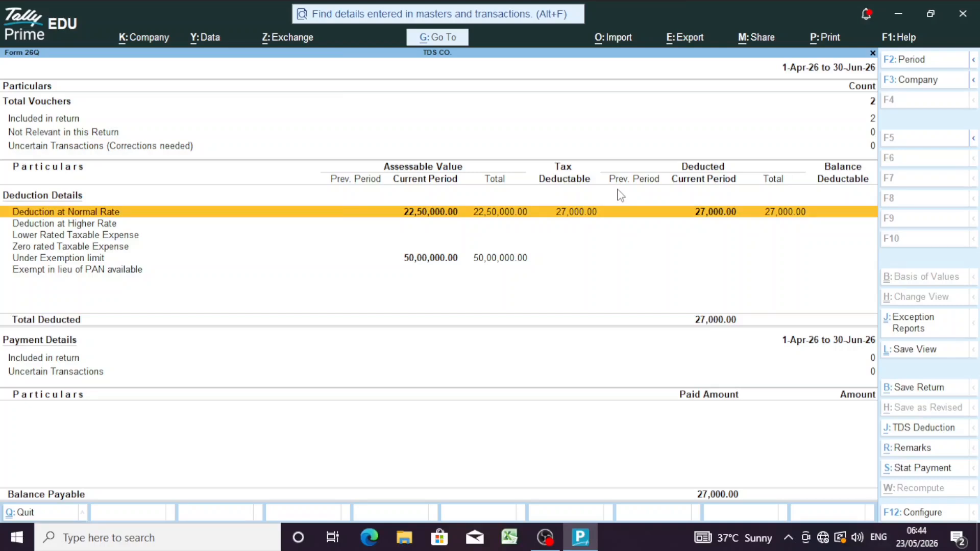
left_click(725, 219)
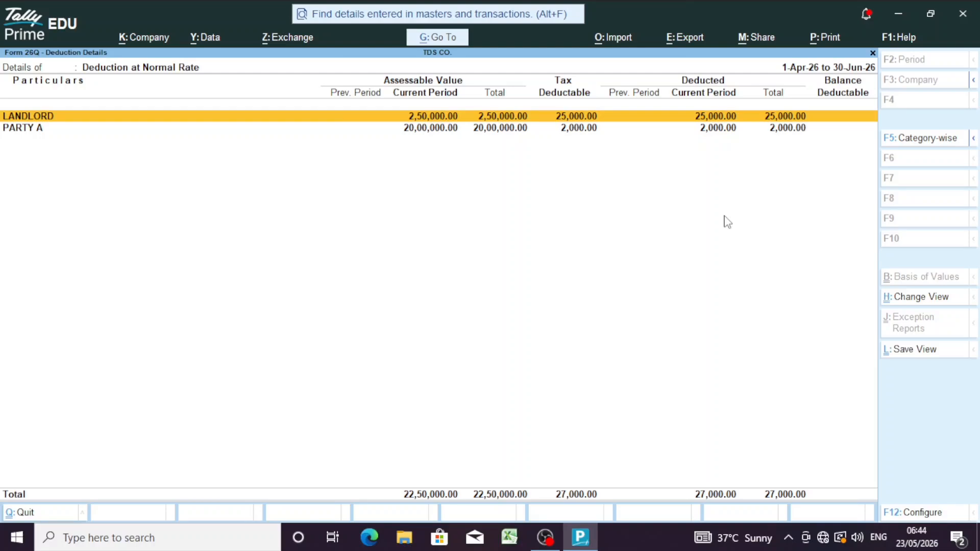
key("Down")
key("Escape")
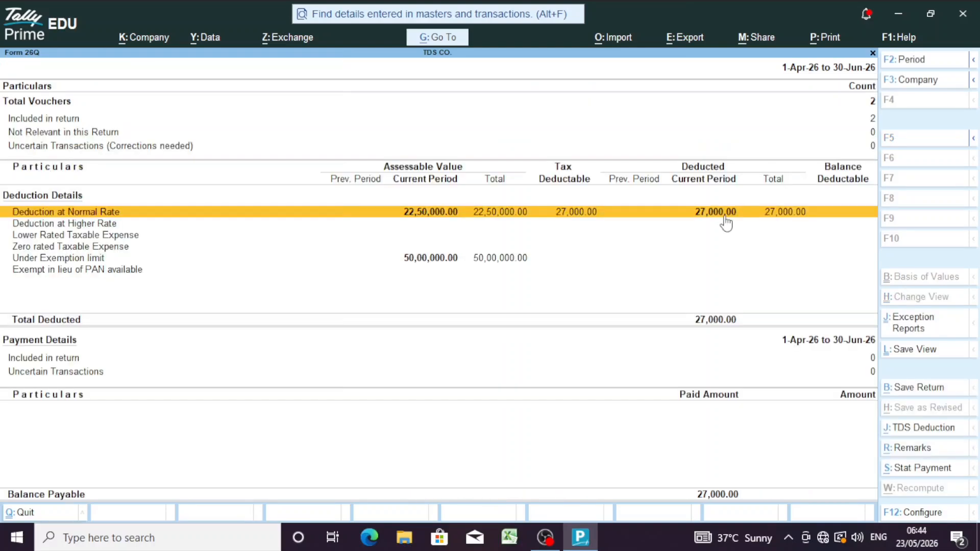
key("Escape")
key("Escape")
key("Escape")
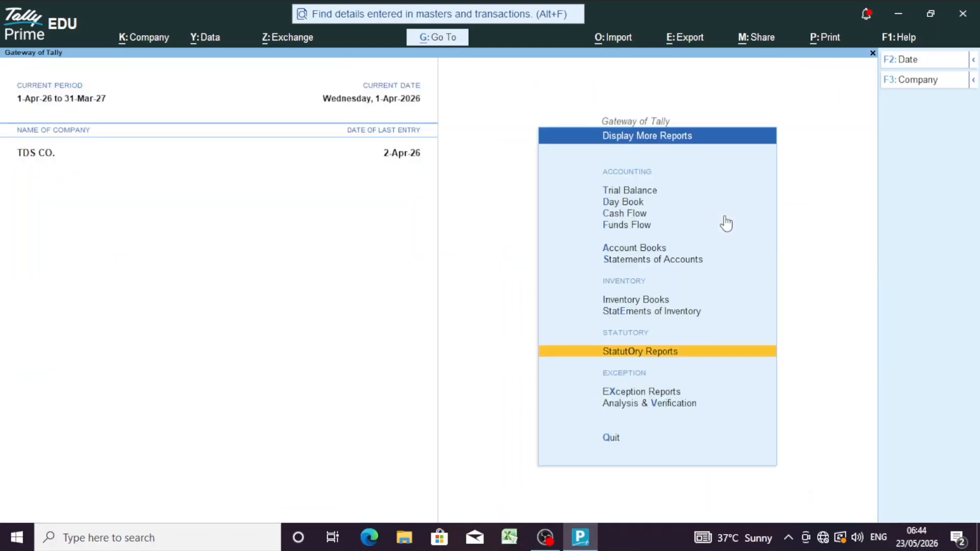